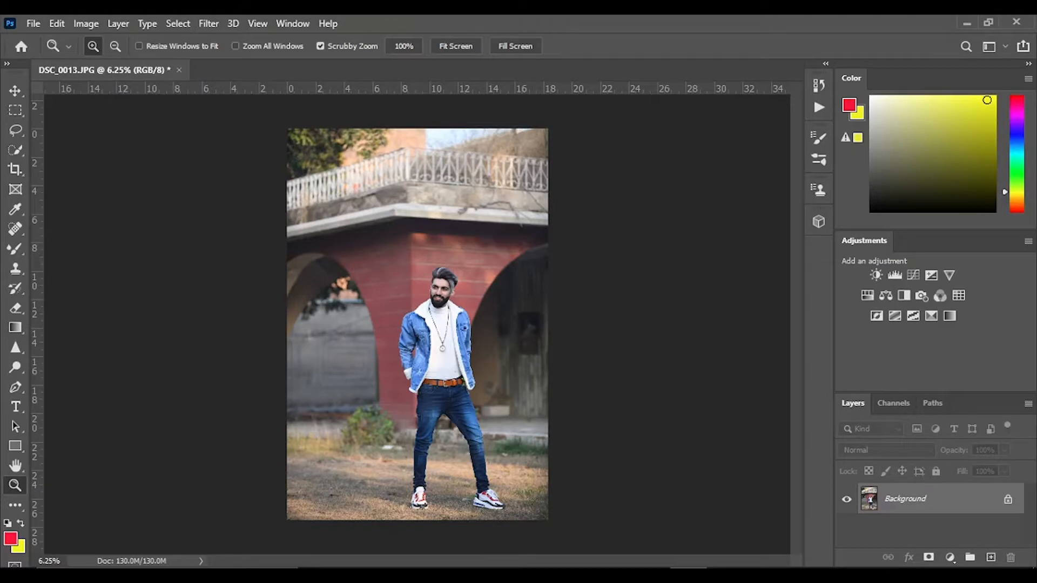
- Duplicate the Background layer and remove the forehead blemishes on the copy with the Spot Healing Brush
{"action": "key", "text": "ctrl+j"}
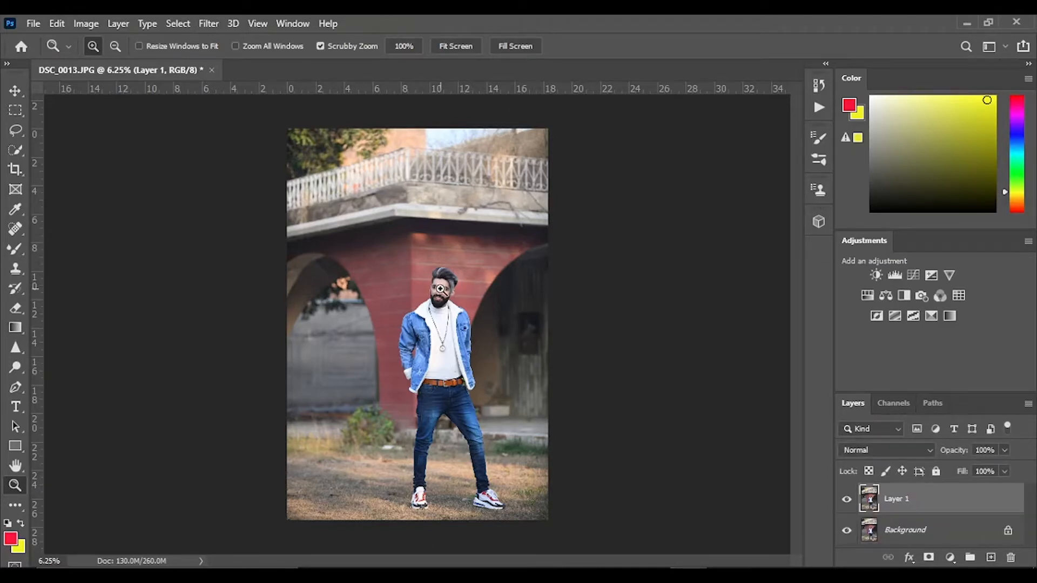
{"action": "left_click_drag", "start_coordinate": [442, 292], "coordinate": [602, 418]}
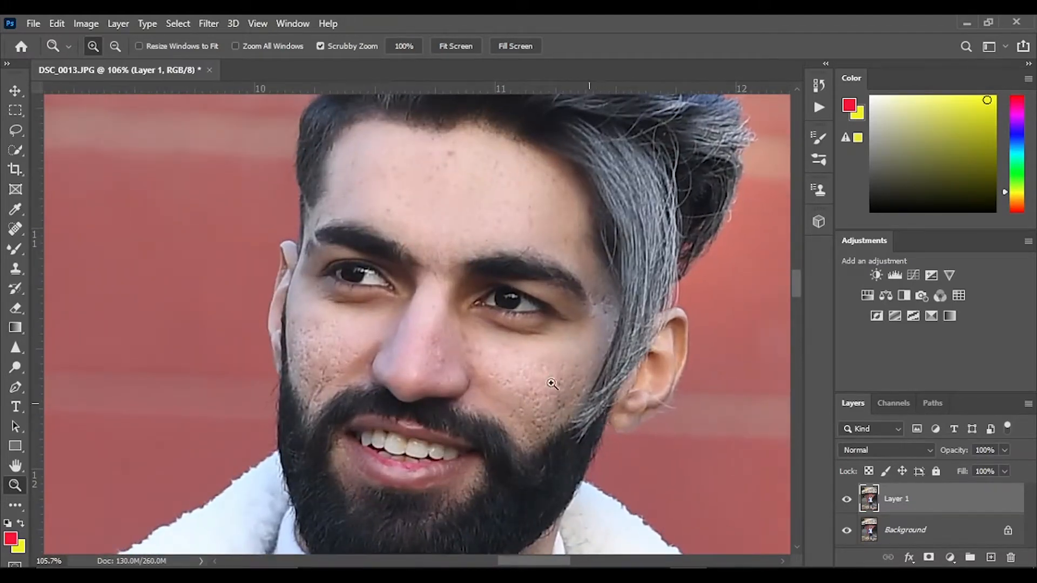
{"action": "scroll", "coordinate": [551, 382], "scroll_direction": "up", "scroll_amount": 2}
{"action": "left_click", "coordinate": [16, 230]}
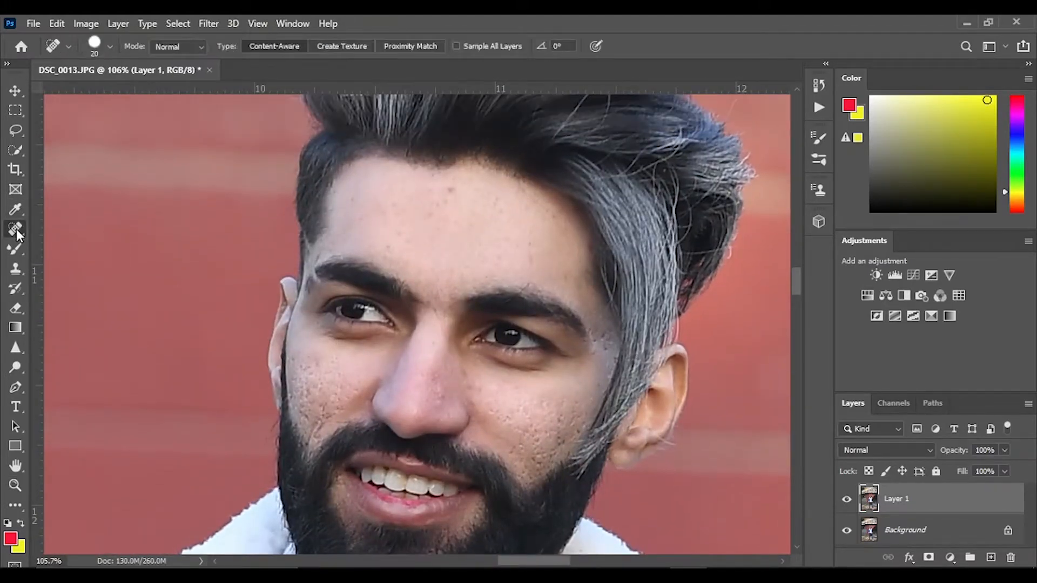
{"action": "left_click", "coordinate": [398, 207]}
{"action": "left_click", "coordinate": [379, 217]}
{"action": "left_click", "coordinate": [361, 218]}
{"action": "left_click", "coordinate": [392, 247]}
{"action": "left_click", "coordinate": [433, 219]}
{"action": "left_click", "coordinate": [434, 206]}
{"action": "left_click", "coordinate": [495, 204]}
{"action": "left_click_drag", "start_coordinate": [527, 247], "coordinate": [526, 259]}
{"action": "left_click", "coordinate": [320, 254]}
{"action": "left_click_drag", "start_coordinate": [539, 214], "coordinate": [556, 220]}
- Heal the spots on the temple and cheek beside the grey hair, reducing the brush size to 15 for the finer marks
{"action": "left_click", "coordinate": [604, 333]}
{"action": "left_click", "coordinate": [597, 342]}
{"action": "left_click", "coordinate": [609, 347]}
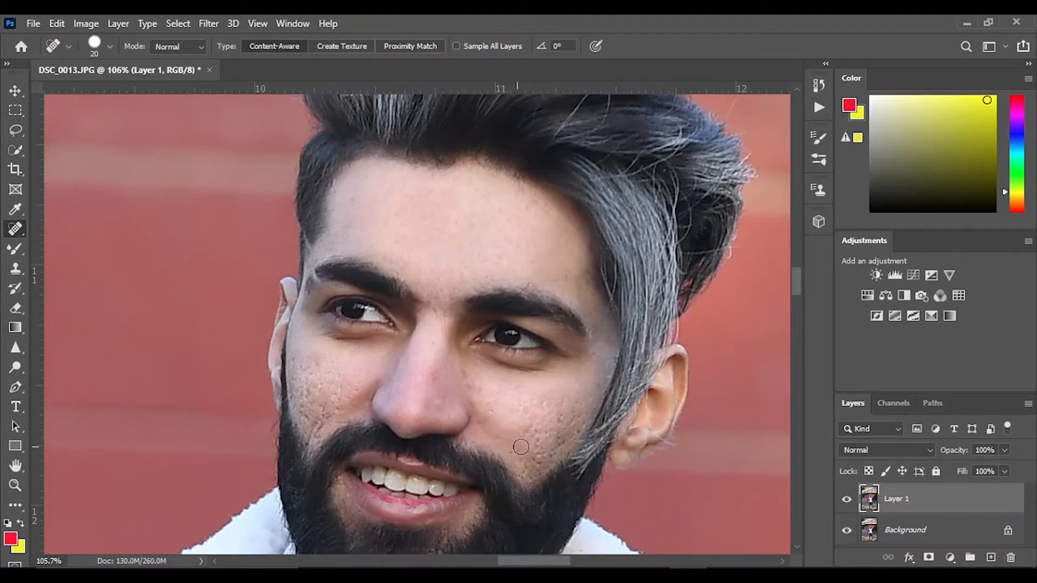
{"action": "mouse_move", "coordinate": [537, 437]}
{"action": "left_mouse_down"}
{"action": "mouse_move", "coordinate": [537, 446]}
{"action": "mouse_move", "coordinate": [567, 413]}
{"action": "mouse_move", "coordinate": [527, 459]}
{"action": "mouse_move", "coordinate": [542, 463]}
{"action": "mouse_move", "coordinate": [531, 474]}
{"action": "mouse_move", "coordinate": [543, 468]}
{"action": "left_mouse_up"}
{"action": "left_click", "coordinate": [551, 452]}
{"action": "left_click", "coordinate": [540, 469]}
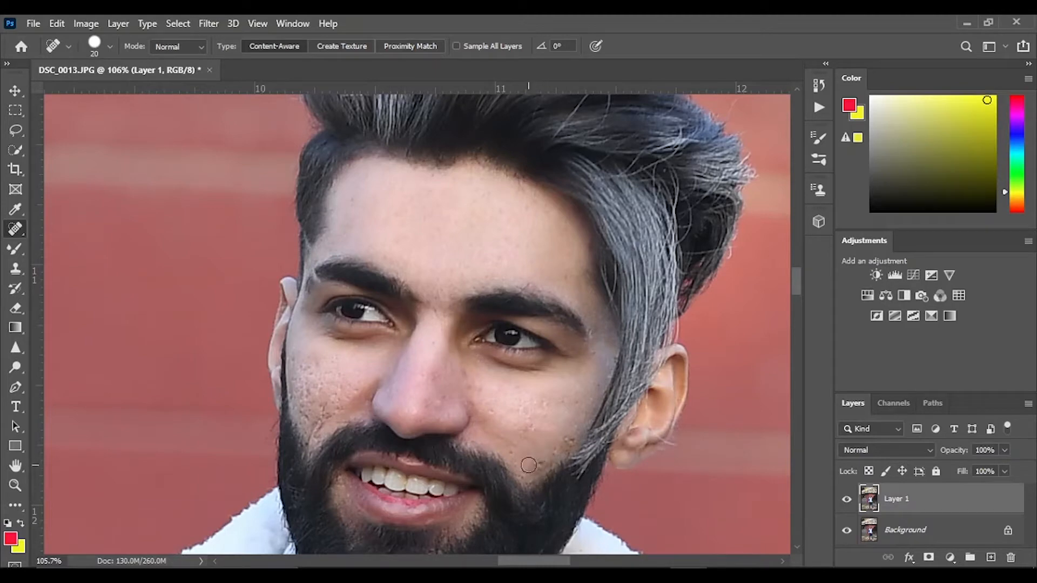
{"action": "left_click", "coordinate": [530, 468]}
{"action": "left_click", "coordinate": [537, 462]}
{"action": "left_click", "coordinate": [536, 461]}
{"action": "key", "text": "bracketleft"}
{"action": "key", "text": "bracketleft"}
{"action": "key", "text": "bracketright"}
{"action": "key", "text": "bracketright"}
{"action": "left_click", "coordinate": [539, 466]}
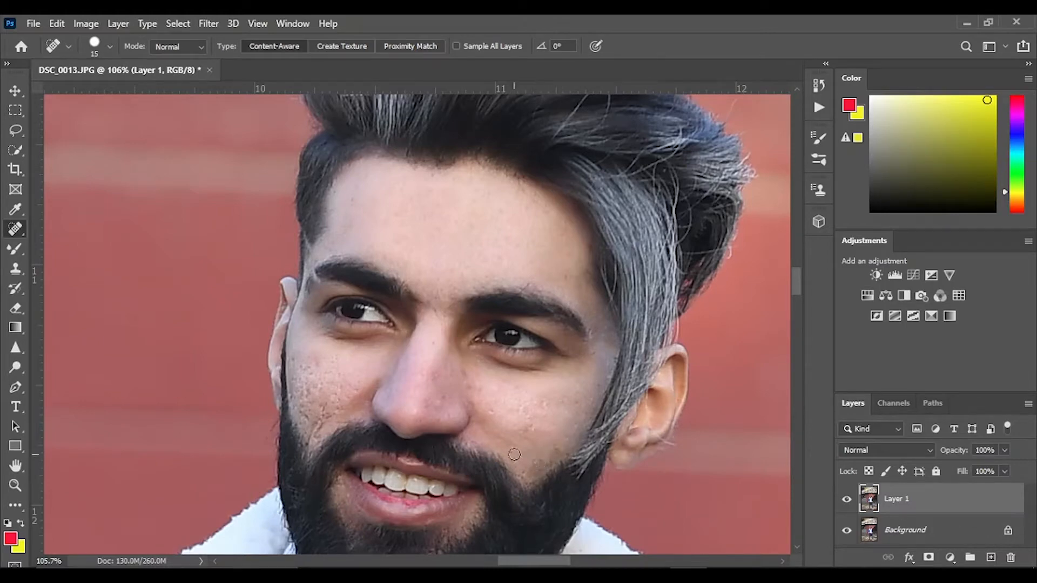
{"action": "left_click", "coordinate": [534, 429]}
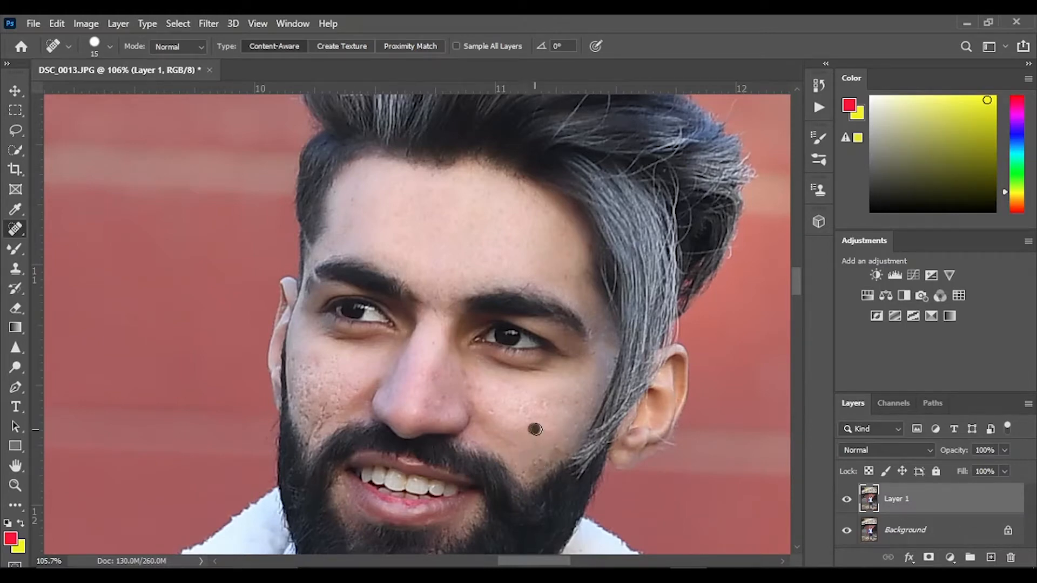
- Heal the acne marks on the opposite cheek down to the beard edge with a size 25 healing brush
{"action": "left_click", "coordinate": [303, 372]}
{"action": "key", "text": "bracketright"}
{"action": "left_click_drag", "start_coordinate": [312, 369], "coordinate": [324, 382]}
{"action": "mouse_move", "coordinate": [331, 365]}
{"action": "left_mouse_down"}
{"action": "mouse_move", "coordinate": [354, 396]}
{"action": "mouse_move", "coordinate": [332, 399]}
{"action": "left_mouse_up"}
{"action": "mouse_move", "coordinate": [320, 397]}
{"action": "left_mouse_down"}
{"action": "mouse_move", "coordinate": [339, 406]}
{"action": "mouse_move", "coordinate": [312, 420]}
{"action": "mouse_move", "coordinate": [299, 365]}
{"action": "mouse_move", "coordinate": [318, 424]}
{"action": "mouse_move", "coordinate": [300, 399]}
{"action": "mouse_move", "coordinate": [347, 383]}
{"action": "left_mouse_up"}
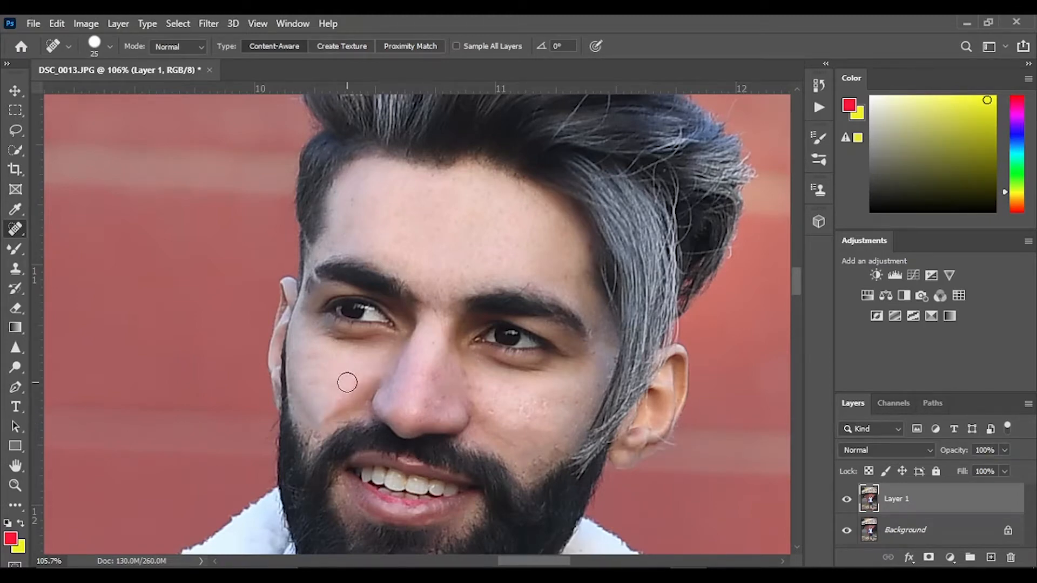
{"action": "scroll", "coordinate": [335, 386], "scroll_direction": "down", "scroll_amount": 5}
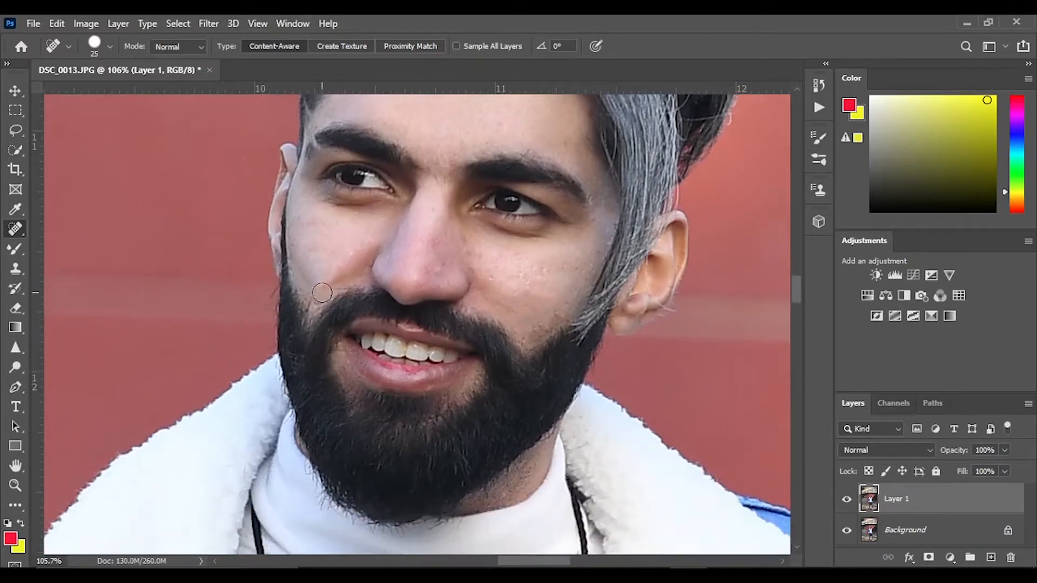
{"action": "left_click_drag", "start_coordinate": [319, 295], "coordinate": [306, 286]}
{"action": "left_click_drag", "start_coordinate": [290, 244], "coordinate": [287, 249]}
{"action": "left_click", "coordinate": [307, 236]}
{"action": "scroll", "coordinate": [697, 383], "scroll_direction": "up", "scroll_amount": 2}
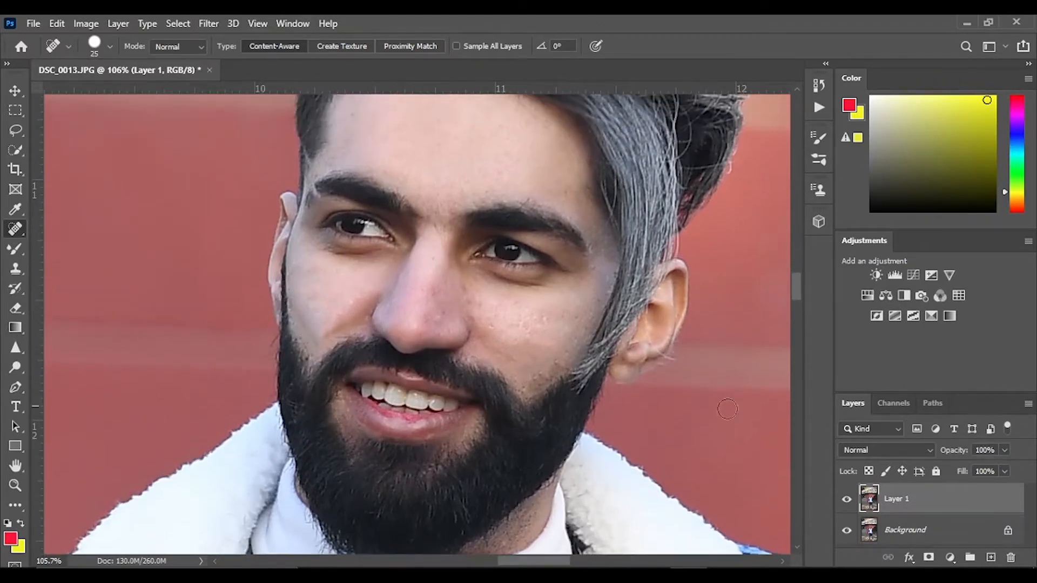
- Compare the face with and without the healed layer
{"action": "left_click", "coordinate": [848, 503]}
{"action": "left_click", "coordinate": [848, 503]}
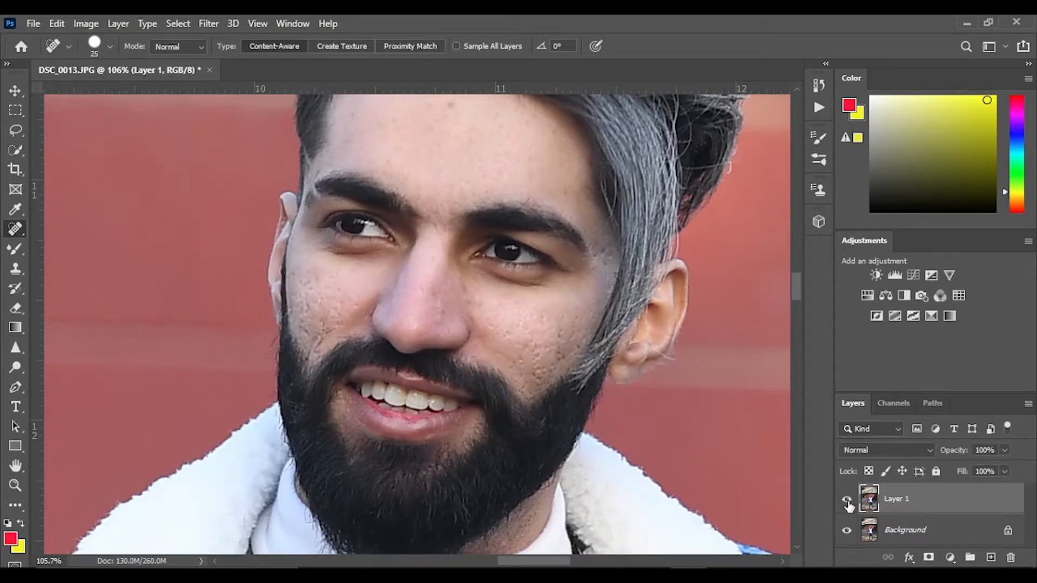
{"action": "left_click", "coordinate": [848, 502]}
{"action": "left_click", "coordinate": [848, 502]}
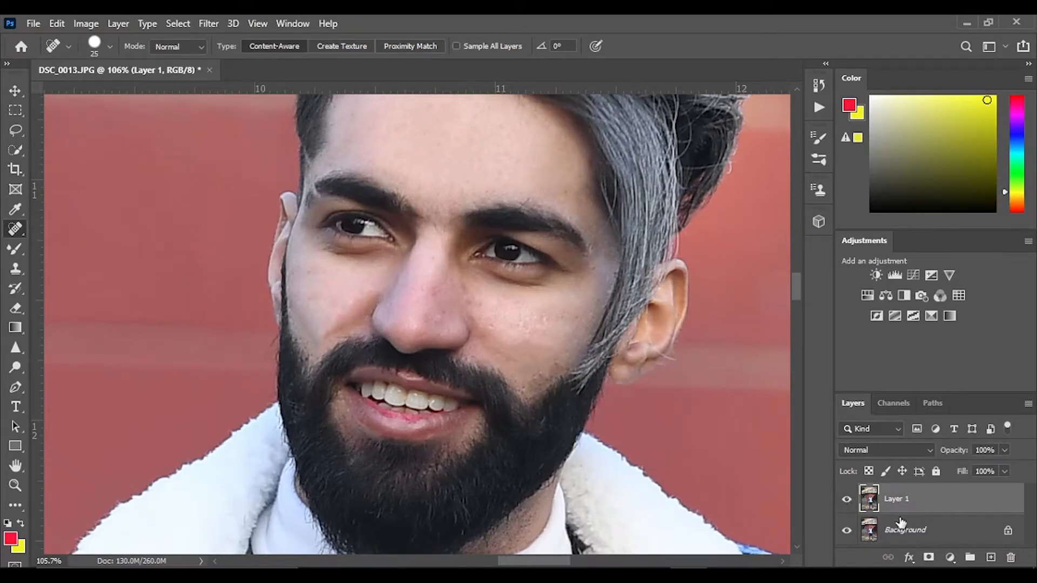
- Rename the healed layer as "Healin tool"
{"action": "double_click", "coordinate": [904, 499]}
{"action": "type", "text": "Healin tool"}
{"action": "key", "text": "Return"}
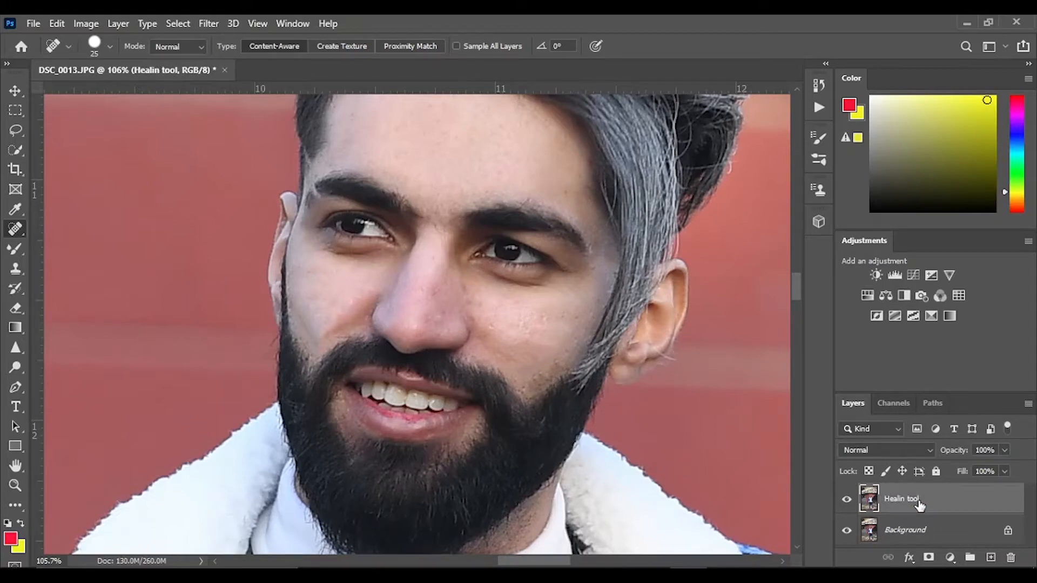
- Duplicate the "Healin tool" layer and rename the copy as "Mixer brush"
{"action": "key", "text": "ctrl+j"}
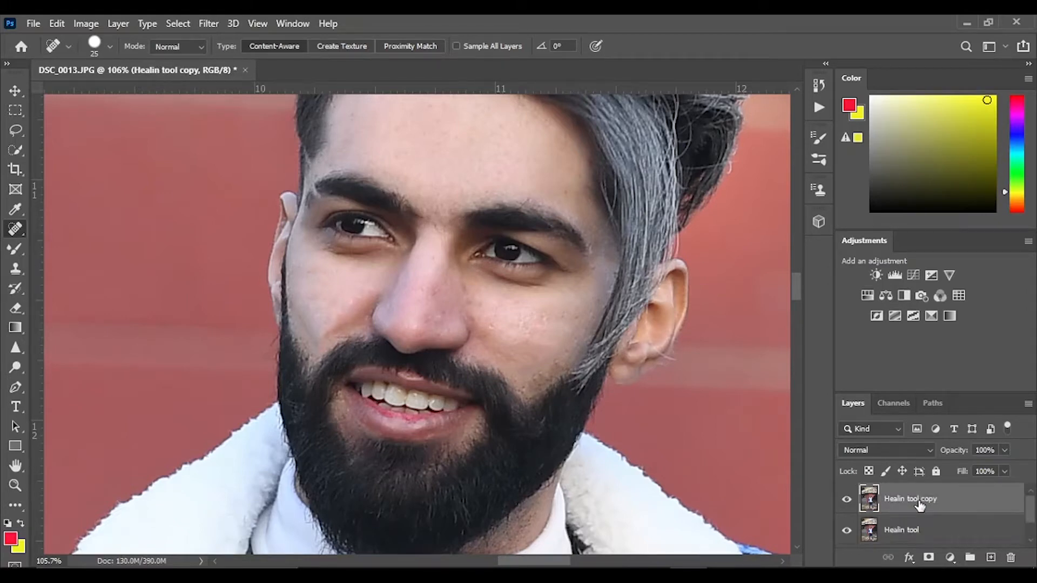
{"action": "double_click", "coordinate": [920, 501]}
{"action": "type", "text": "Mixer brush"}
{"action": "key", "text": "Return"}
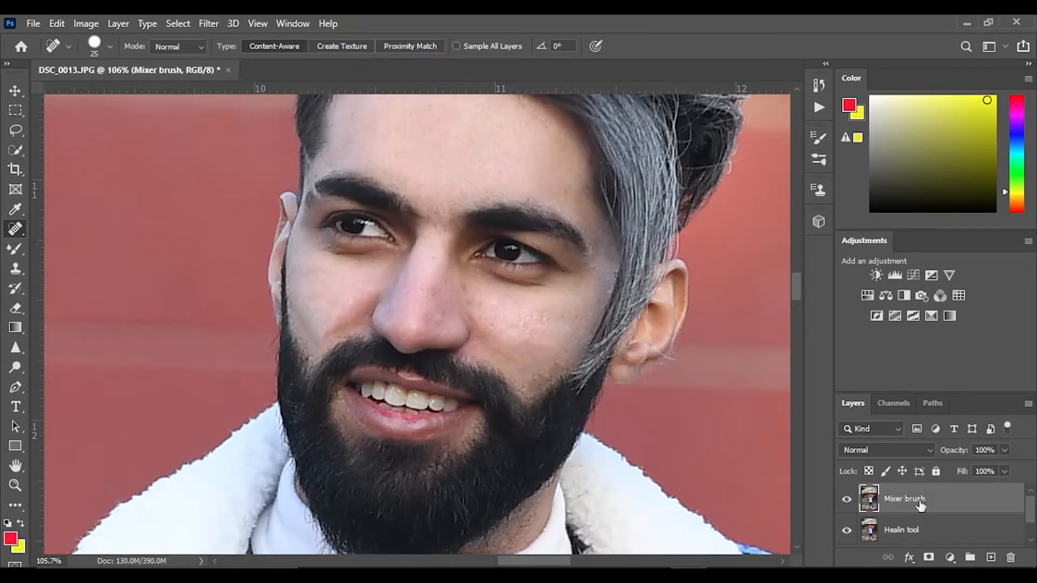
- Smooth the forehead skin out to the temple beside the grey hair with the Mixer Brush
{"action": "left_click", "coordinate": [13, 249]}
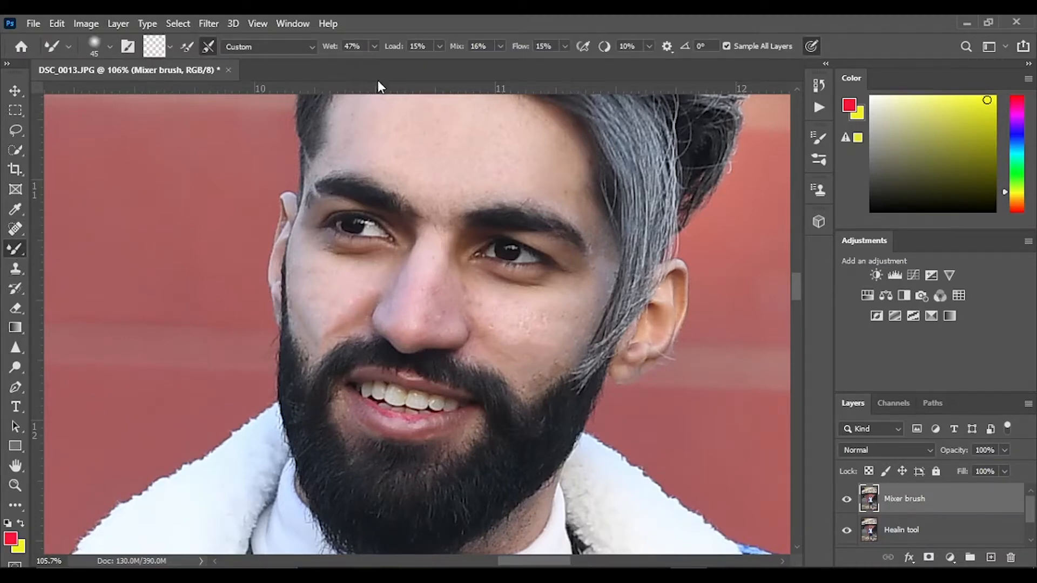
{"action": "scroll", "coordinate": [440, 180], "scroll_direction": "up", "scroll_amount": 5}
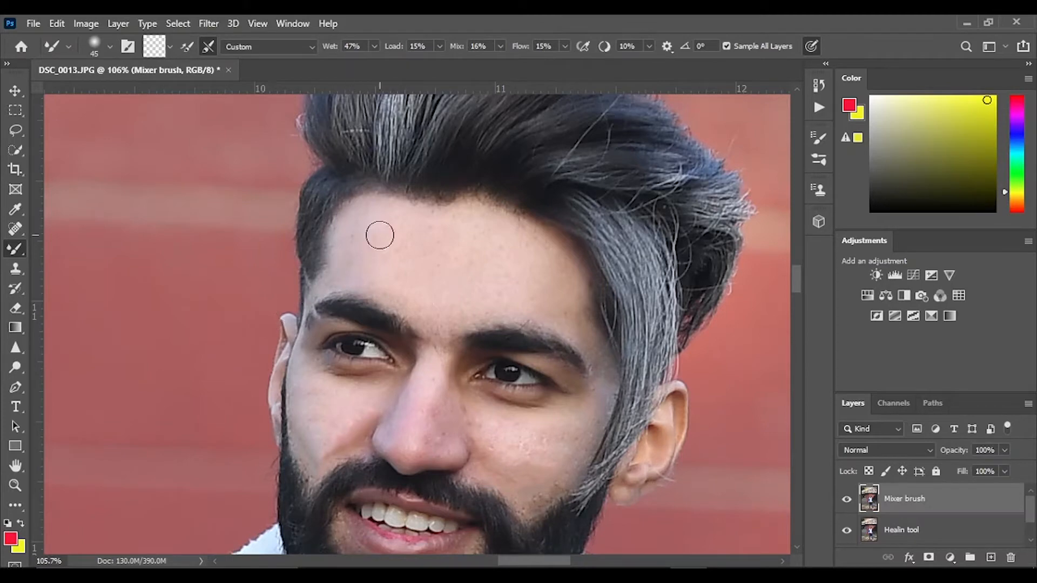
{"action": "left_click", "coordinate": [14, 487]}
{"action": "left_click_drag", "start_coordinate": [331, 266], "coordinate": [370, 282]}
{"action": "left_click", "coordinate": [15, 248]}
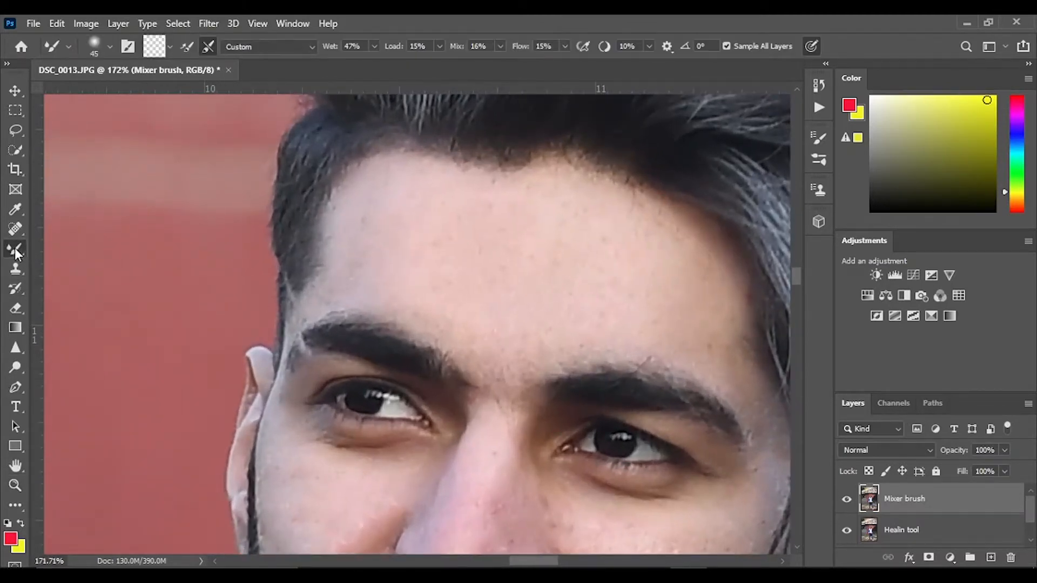
{"action": "mouse_move", "coordinate": [378, 242]}
{"action": "left_mouse_down"}
{"action": "mouse_move", "coordinate": [357, 233]}
{"action": "mouse_move", "coordinate": [367, 248]}
{"action": "mouse_move", "coordinate": [386, 229]}
{"action": "mouse_move", "coordinate": [388, 195]}
{"action": "mouse_move", "coordinate": [367, 182]}
{"action": "mouse_move", "coordinate": [432, 228]}
{"action": "mouse_move", "coordinate": [434, 220]}
{"action": "mouse_move", "coordinate": [384, 287]}
{"action": "mouse_move", "coordinate": [347, 252]}
{"action": "mouse_move", "coordinate": [367, 247]}
{"action": "mouse_move", "coordinate": [348, 278]}
{"action": "mouse_move", "coordinate": [438, 312]}
{"action": "mouse_move", "coordinate": [470, 216]}
{"action": "mouse_move", "coordinate": [486, 223]}
{"action": "mouse_move", "coordinate": [517, 268]}
{"action": "mouse_move", "coordinate": [511, 305]}
{"action": "mouse_move", "coordinate": [484, 352]}
{"action": "mouse_move", "coordinate": [398, 311]}
{"action": "mouse_move", "coordinate": [533, 335]}
{"action": "mouse_move", "coordinate": [546, 285]}
{"action": "mouse_move", "coordinate": [545, 200]}
{"action": "mouse_move", "coordinate": [599, 223]}
{"action": "mouse_move", "coordinate": [585, 233]}
{"action": "mouse_move", "coordinate": [602, 317]}
{"action": "mouse_move", "coordinate": [537, 366]}
{"action": "mouse_move", "coordinate": [645, 343]}
{"action": "mouse_move", "coordinate": [672, 278]}
{"action": "mouse_move", "coordinate": [632, 227]}
{"action": "mouse_move", "coordinate": [694, 269]}
{"action": "mouse_move", "coordinate": [663, 249]}
{"action": "mouse_move", "coordinate": [681, 341]}
{"action": "mouse_move", "coordinate": [724, 360]}
{"action": "mouse_move", "coordinate": [770, 413]}
{"action": "left_mouse_up"}
{"action": "scroll", "coordinate": [751, 247], "scroll_direction": "down", "scroll_amount": 3}
{"action": "mouse_move", "coordinate": [750, 246]}
{"action": "left_mouse_down"}
{"action": "mouse_move", "coordinate": [763, 298]}
{"action": "mouse_move", "coordinate": [726, 215]}
{"action": "mouse_move", "coordinate": [763, 290]}
{"action": "left_mouse_up"}
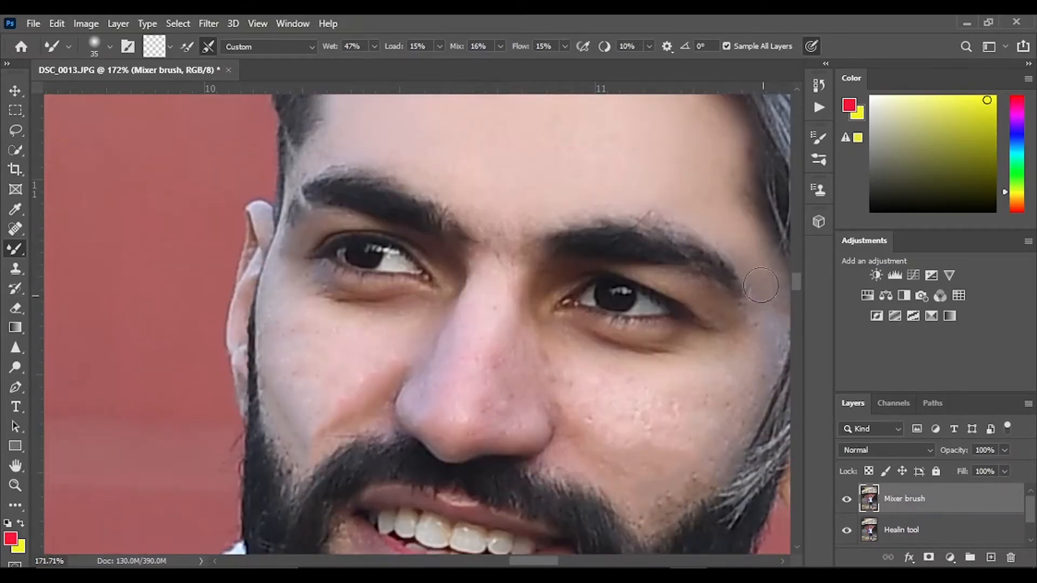
- Blend the skin at the temple, between the eyebrows and across the cheek beside the grey hair with the Mixer Brush
{"action": "scroll", "coordinate": [752, 226], "scroll_direction": "down", "scroll_amount": 2}
{"action": "scroll", "coordinate": [751, 197], "scroll_direction": "right", "scroll_amount": 3}
{"action": "mouse_move", "coordinate": [607, 181]}
{"action": "left_mouse_down"}
{"action": "mouse_move", "coordinate": [633, 202]}
{"action": "mouse_move", "coordinate": [606, 139]}
{"action": "mouse_move", "coordinate": [642, 248]}
{"action": "left_mouse_up"}
{"action": "left_click_drag", "start_coordinate": [366, 187], "coordinate": [410, 129]}
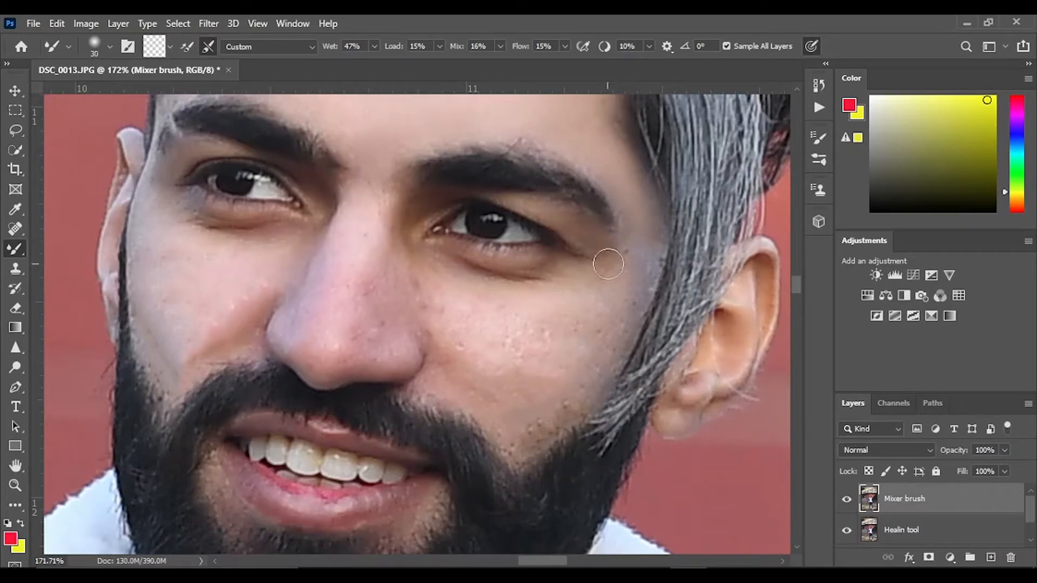
{"action": "key", "text": "bracketright"}
{"action": "key", "text": "bracketright"}
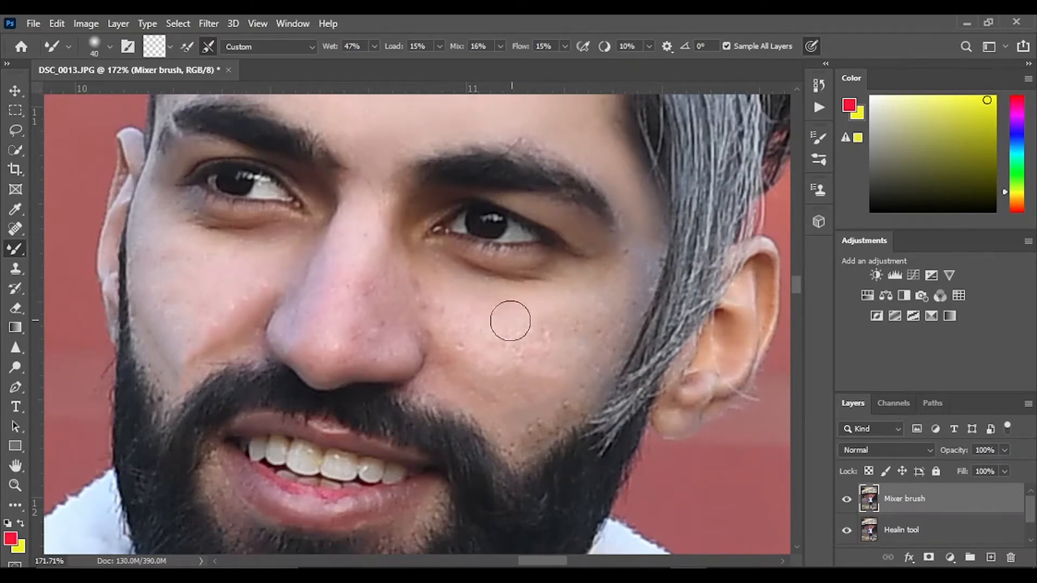
{"action": "mouse_move", "coordinate": [444, 315]}
{"action": "left_mouse_down"}
{"action": "mouse_move", "coordinate": [544, 347]}
{"action": "mouse_move", "coordinate": [632, 299]}
{"action": "mouse_move", "coordinate": [582, 375]}
{"action": "mouse_move", "coordinate": [608, 302]}
{"action": "mouse_move", "coordinate": [590, 324]}
{"action": "mouse_move", "coordinate": [524, 321]}
{"action": "mouse_move", "coordinate": [466, 385]}
{"action": "mouse_move", "coordinate": [531, 440]}
{"action": "mouse_move", "coordinate": [495, 420]}
{"action": "left_mouse_up"}
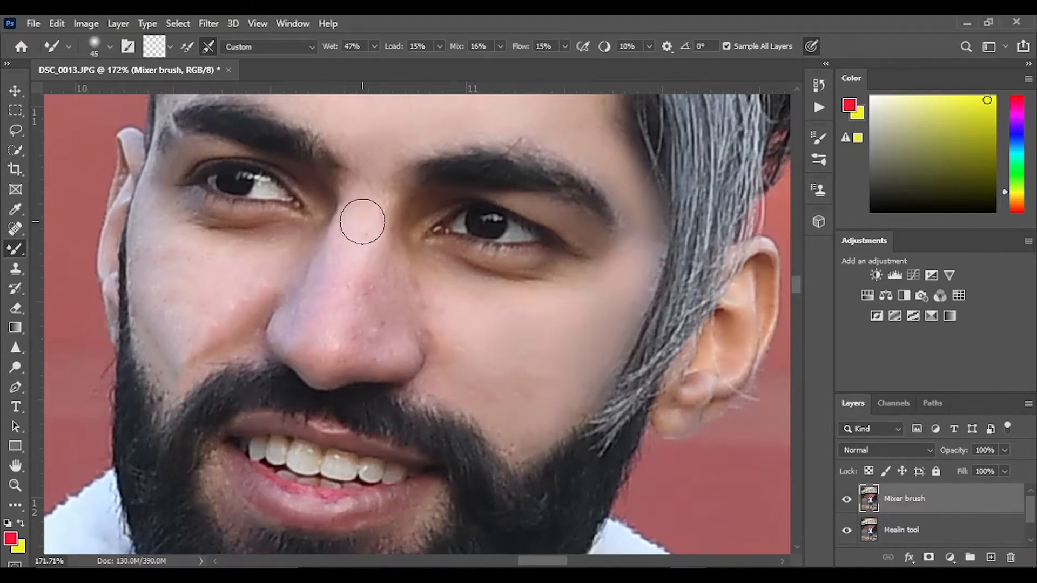
- Smooth the nose, the opposite cheek and the skin around the beard with a smaller Mixer Brush
{"action": "key", "text": "bracketleft"}
{"action": "key", "text": "bracketleft"}
{"action": "key", "text": "bracketleft"}
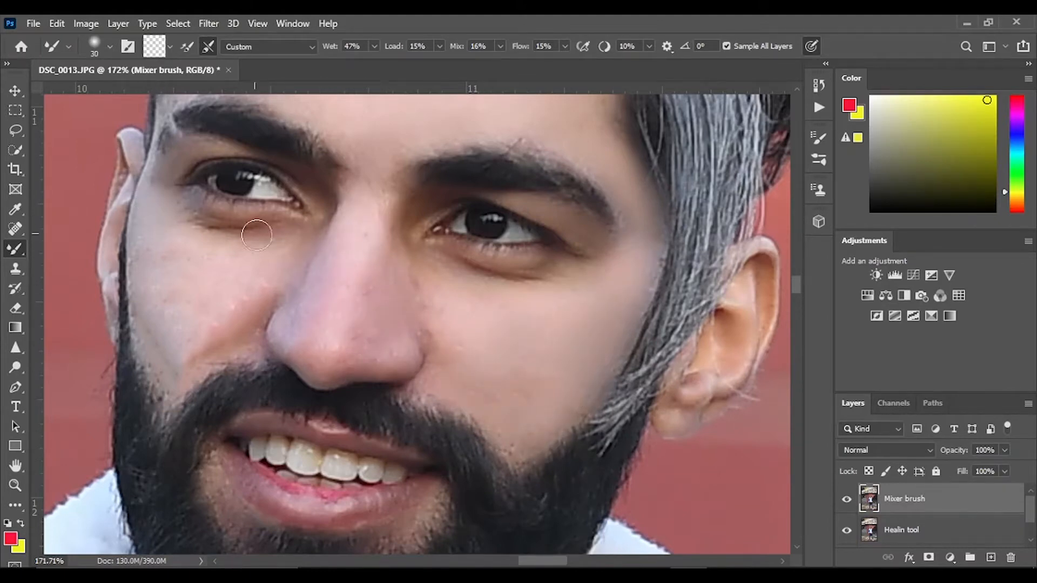
{"action": "key", "text": "bracketright"}
{"action": "mouse_move", "coordinate": [224, 254]}
{"action": "left_mouse_down"}
{"action": "mouse_move", "coordinate": [182, 257]}
{"action": "mouse_move", "coordinate": [253, 310]}
{"action": "mouse_move", "coordinate": [201, 330]}
{"action": "mouse_move", "coordinate": [137, 285]}
{"action": "mouse_move", "coordinate": [169, 311]}
{"action": "mouse_move", "coordinate": [157, 323]}
{"action": "mouse_move", "coordinate": [208, 359]}
{"action": "left_mouse_up"}
{"action": "scroll", "coordinate": [281, 308], "scroll_direction": "down", "scroll_amount": 3}
{"action": "scroll", "coordinate": [436, 306], "scroll_direction": "down", "scroll_amount": 3}
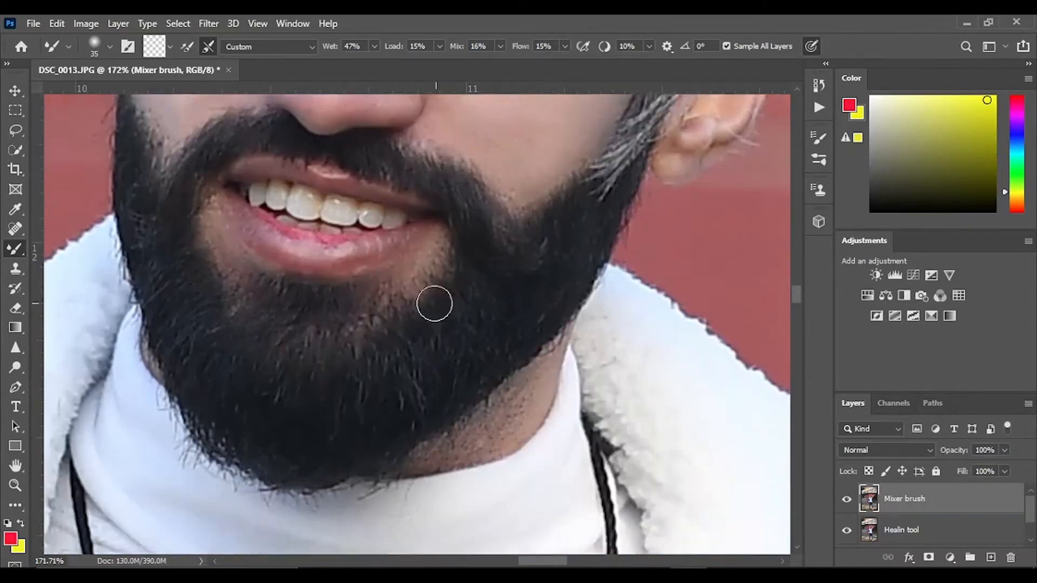
{"action": "mouse_move", "coordinate": [510, 286]}
{"action": "left_mouse_down"}
{"action": "mouse_move", "coordinate": [512, 325]}
{"action": "mouse_move", "coordinate": [545, 238]}
{"action": "mouse_move", "coordinate": [402, 360]}
{"action": "left_mouse_up"}
- Set the "Mixer brush" layer's opacity to 70% and compare the portrait with and without the layer
{"action": "key", "text": "z"}
{"action": "left_click_drag", "start_coordinate": [619, 264], "coordinate": [492, 278]}
{"action": "left_click_drag", "start_coordinate": [615, 248], "coordinate": [645, 263]}
{"action": "scroll", "coordinate": [645, 263], "scroll_direction": "up", "scroll_amount": 1}
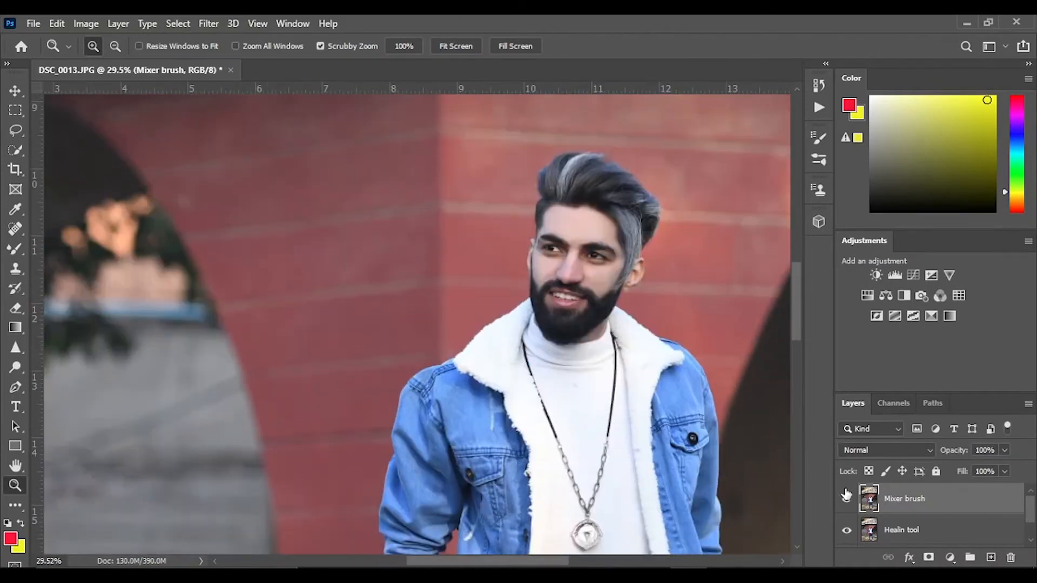
{"action": "left_click", "coordinate": [846, 501]}
{"action": "left_click", "coordinate": [846, 501]}
{"action": "left_click", "coordinate": [1003, 450]}
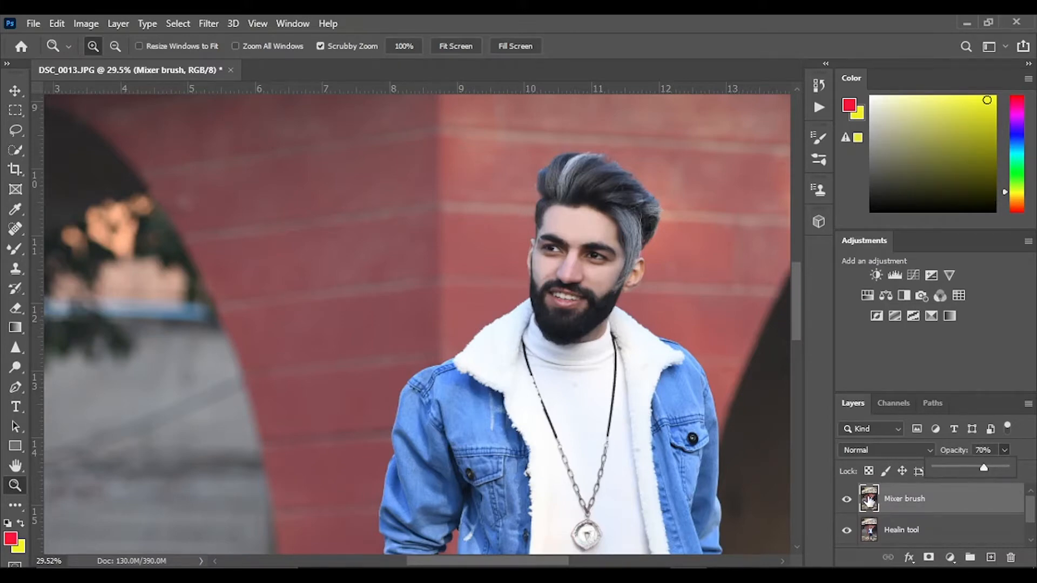
{"action": "left_click", "coordinate": [847, 500]}
{"action": "left_click", "coordinate": [847, 500]}
{"action": "left_click", "coordinate": [847, 499]}
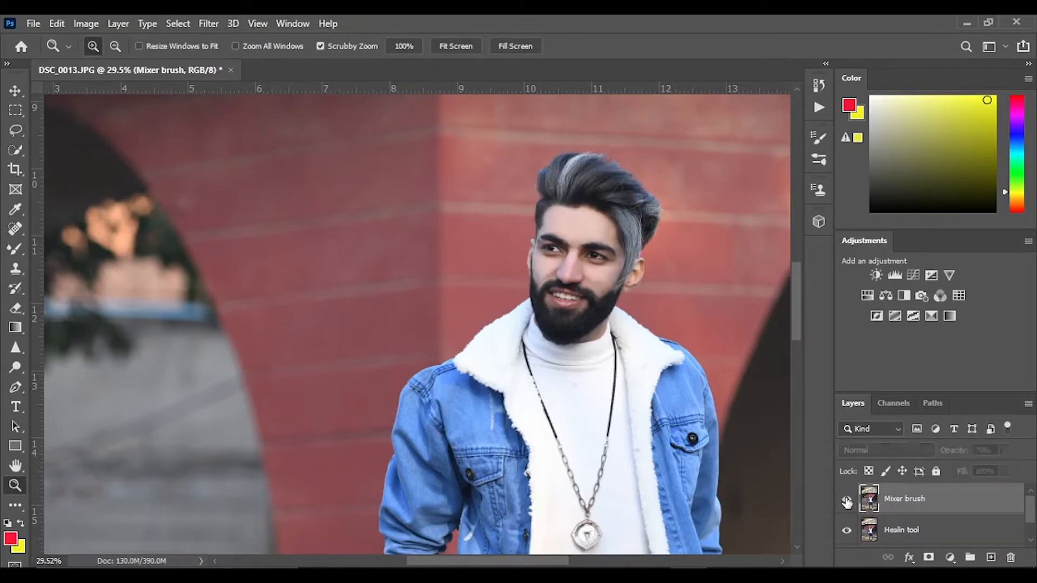
{"action": "left_click", "coordinate": [847, 499]}
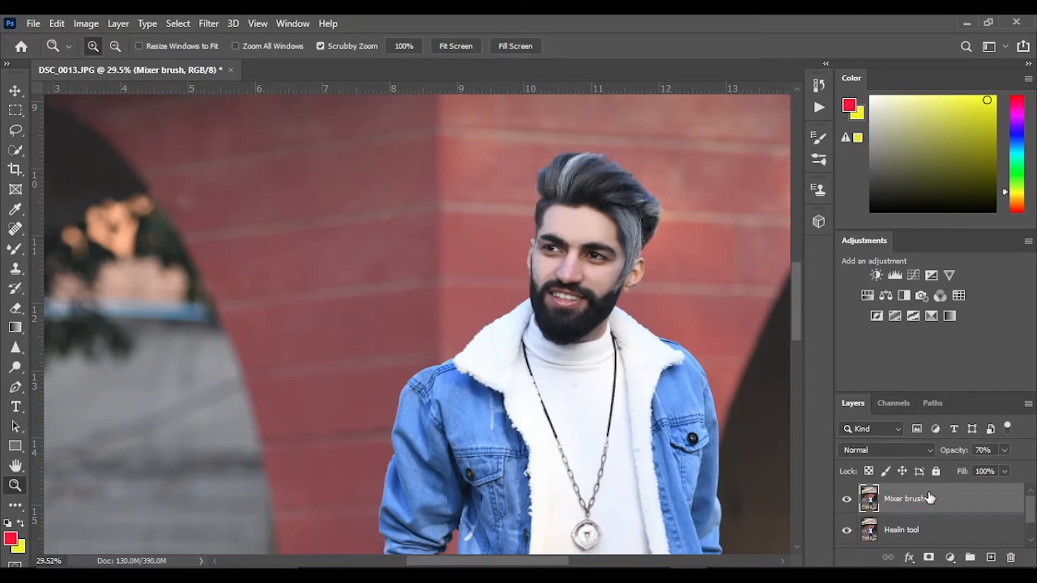
- Duplicate the "Mixer brush" layer and set the copy's opacity to 100%
{"action": "key", "text": "ctrl+j"}
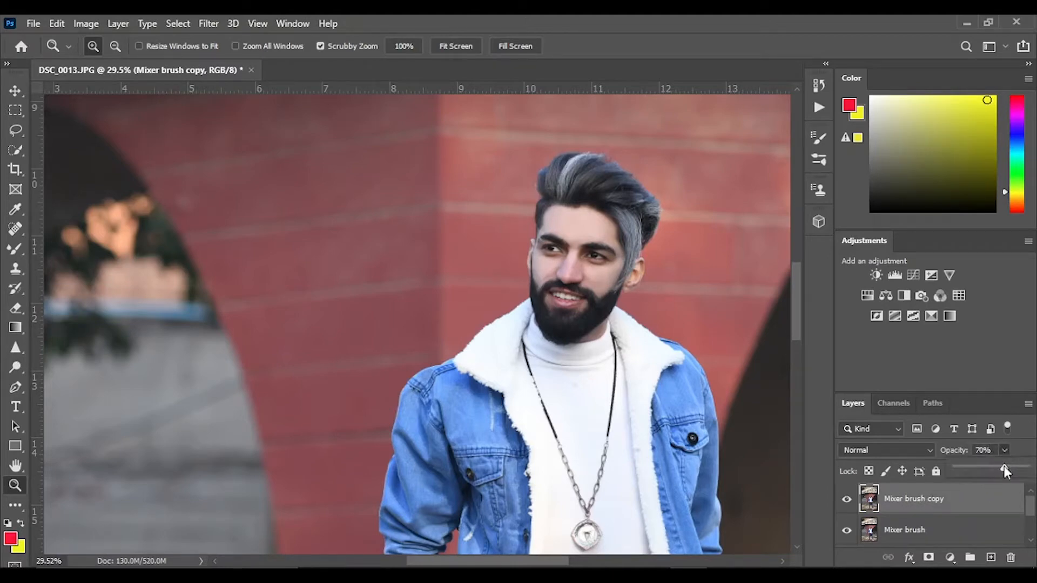
{"action": "left_click_drag", "start_coordinate": [1003, 468], "coordinate": [1025, 468]}
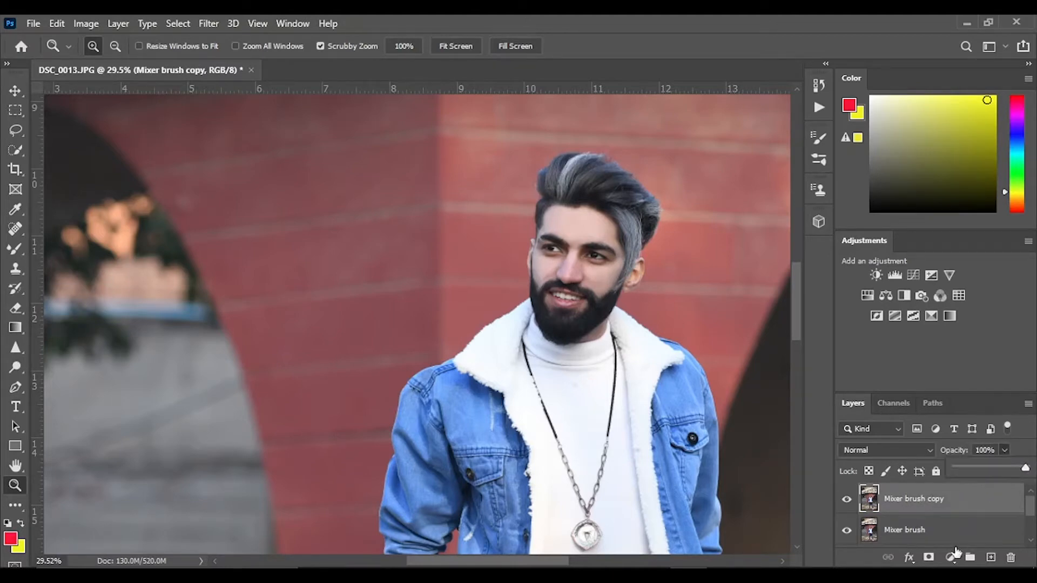
{"action": "left_click", "coordinate": [921, 500]}
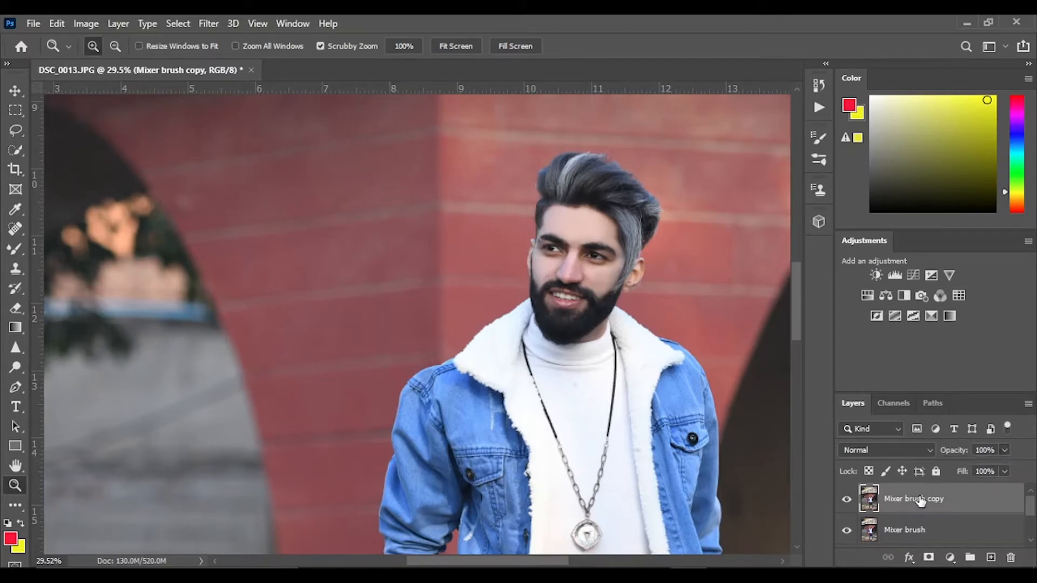
- Rename the duplicated top layer as "Adjustment"
{"action": "double_click", "coordinate": [921, 498]}
{"action": "type", "text": "A"}
{"action": "type", "text": "tment"}
{"action": "key", "text": "Return"}
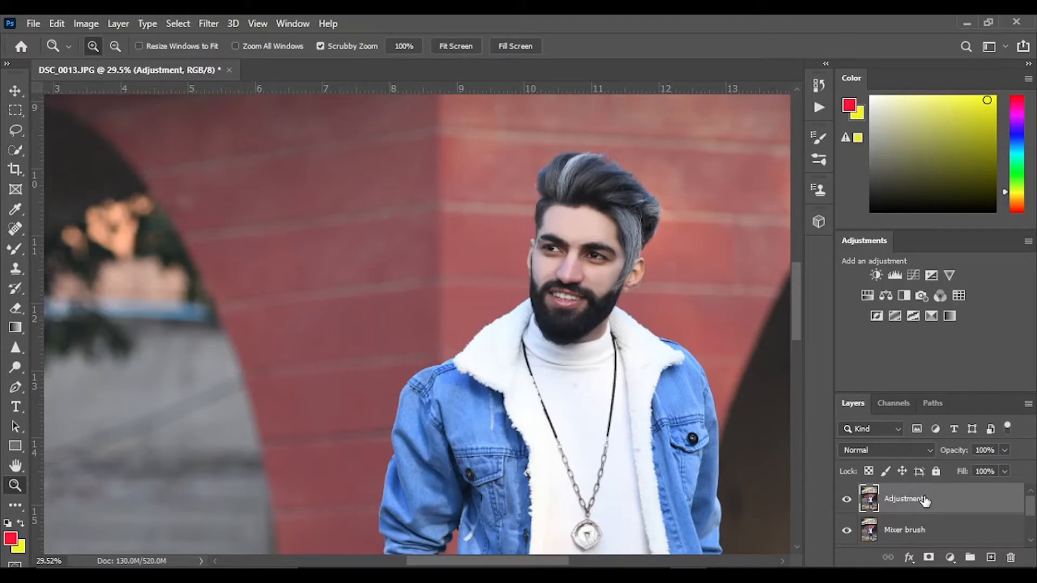
- Add a Brightness/Contrast adjustment layer above "Adjustment" with brightness 5 and contrast 10
{"action": "left_click", "coordinate": [875, 276]}
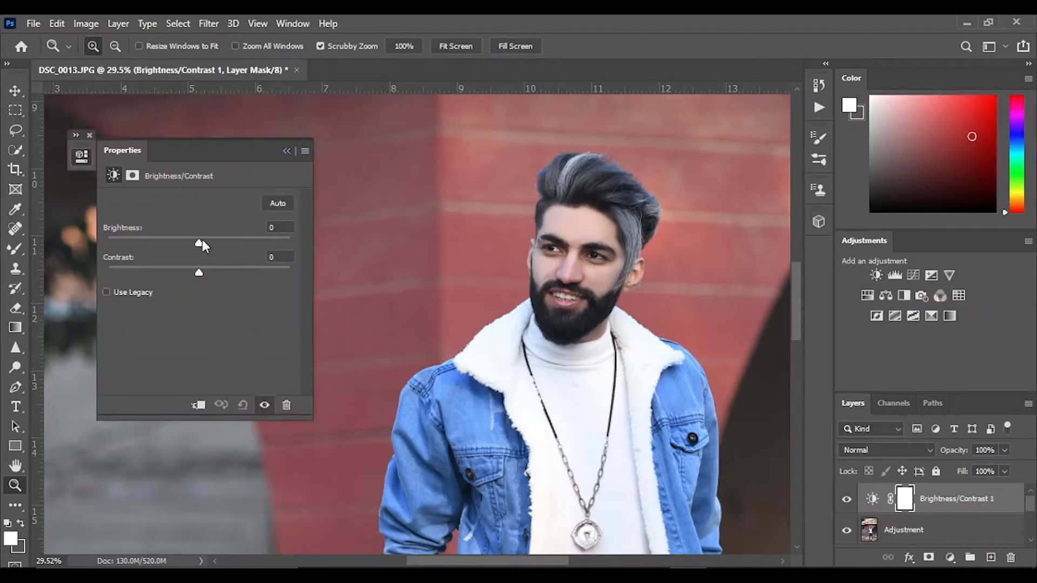
{"action": "mouse_move", "coordinate": [199, 242]}
{"action": "left_mouse_down"}
{"action": "mouse_move", "coordinate": [216, 240]}
{"action": "mouse_move", "coordinate": [204, 246]}
{"action": "left_mouse_up"}
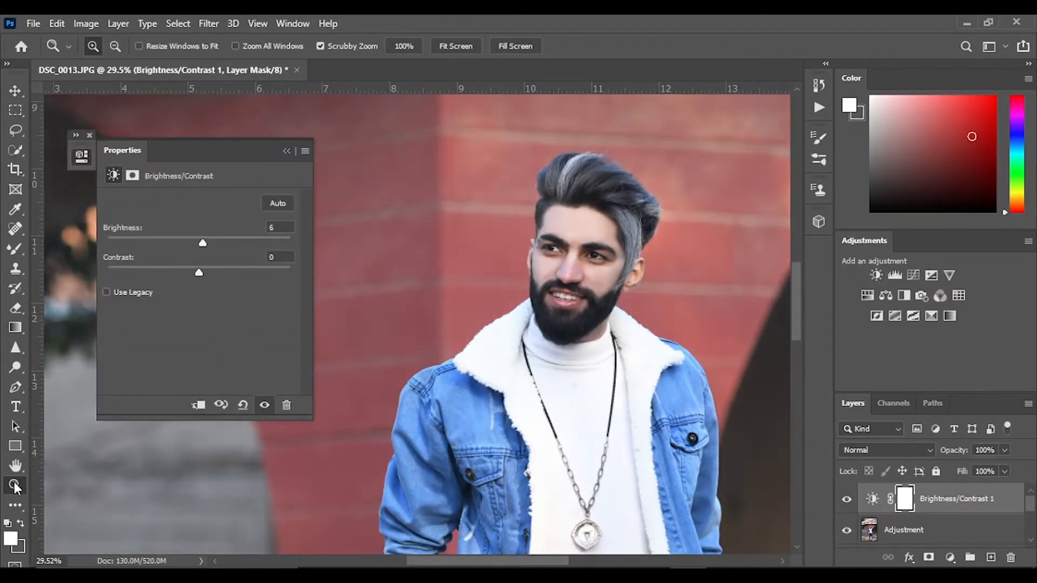
{"action": "left_click_drag", "start_coordinate": [473, 362], "coordinate": [318, 361]}
{"action": "left_click_drag", "start_coordinate": [197, 241], "coordinate": [210, 283]}
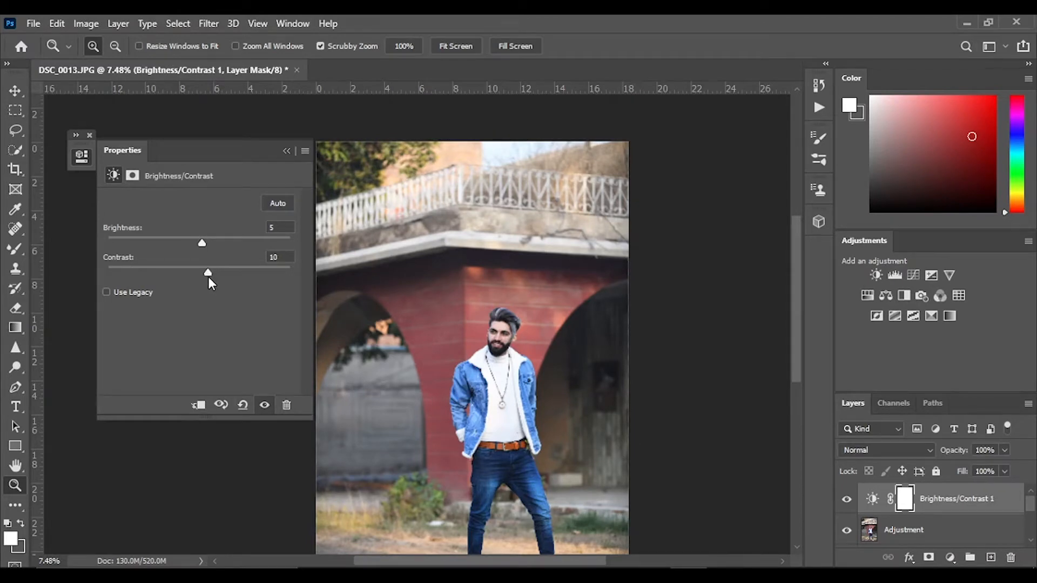
- Close the Brightness/Contrast settings and add a Levels adjustment layer with input levels 0, 1.00 and 255
{"action": "left_click", "coordinate": [304, 151]}
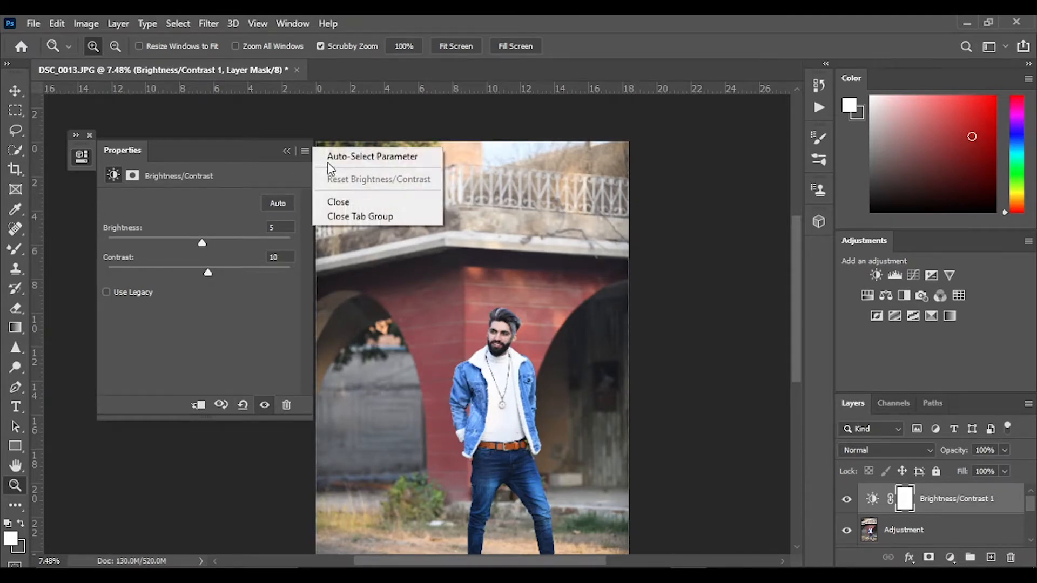
{"action": "left_click", "coordinate": [337, 201]}
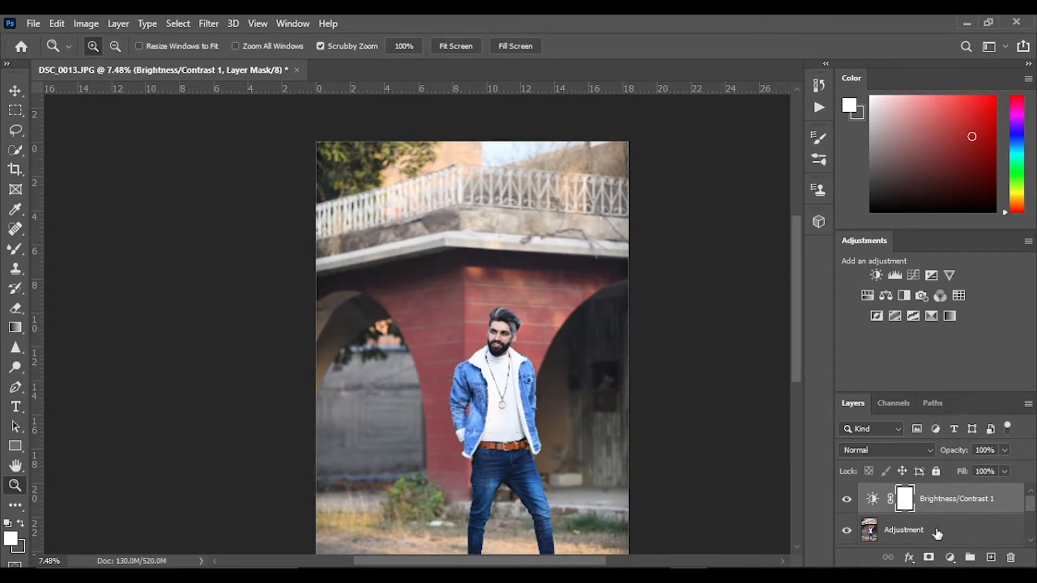
{"action": "left_click", "coordinate": [895, 276]}
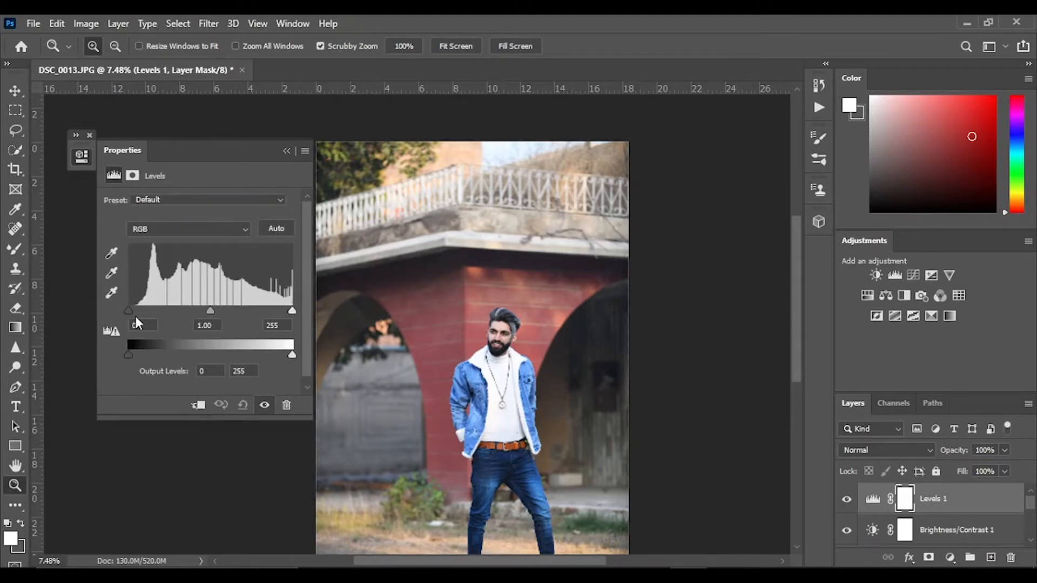
{"action": "mouse_move", "coordinate": [128, 312]}
{"action": "left_mouse_down"}
{"action": "mouse_move", "coordinate": [164, 313]}
{"action": "mouse_move", "coordinate": [127, 313]}
{"action": "left_mouse_up"}
{"action": "mouse_move", "coordinate": [294, 313]}
{"action": "left_mouse_down"}
{"action": "mouse_move", "coordinate": [257, 313]}
{"action": "mouse_move", "coordinate": [294, 316]}
{"action": "left_mouse_up"}
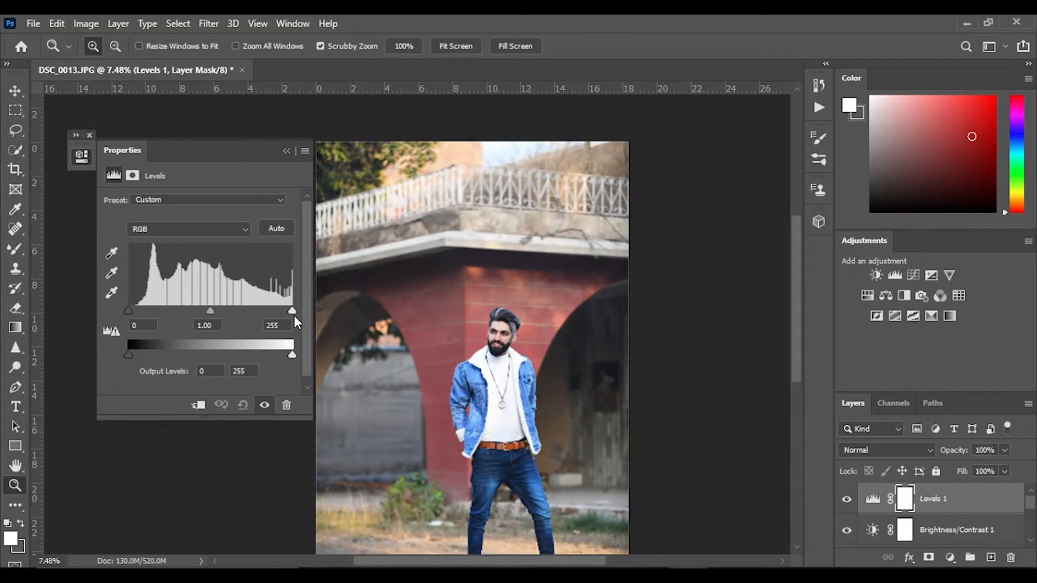
{"action": "left_click", "coordinate": [305, 152]}
{"action": "left_click", "coordinate": [358, 292]}
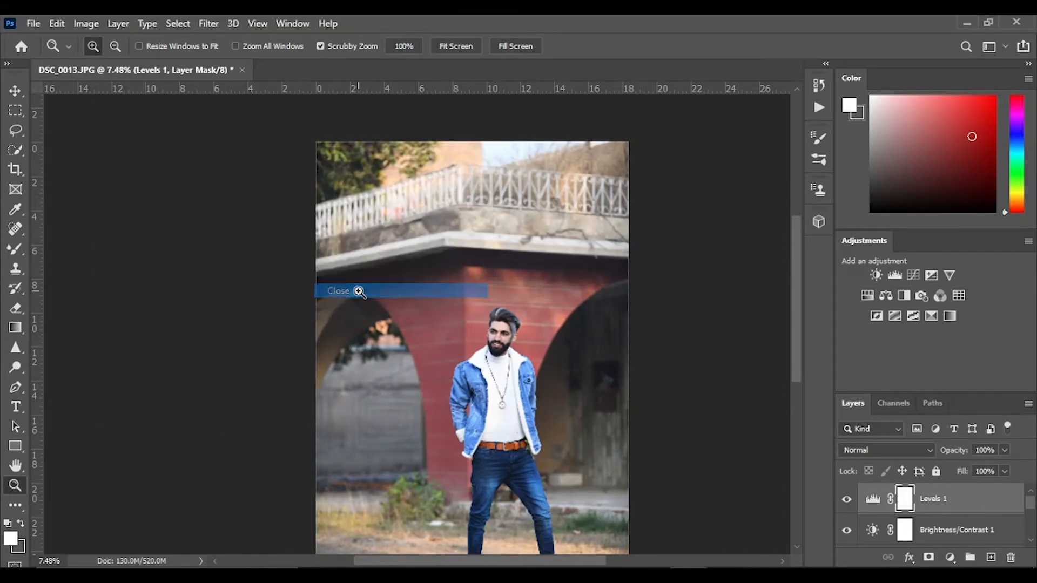
- Add a Curves adjustment layer, anchor the RGB curve's shadows on the diagonal and raise its upper midtones slightly
{"action": "left_click", "coordinate": [918, 276]}
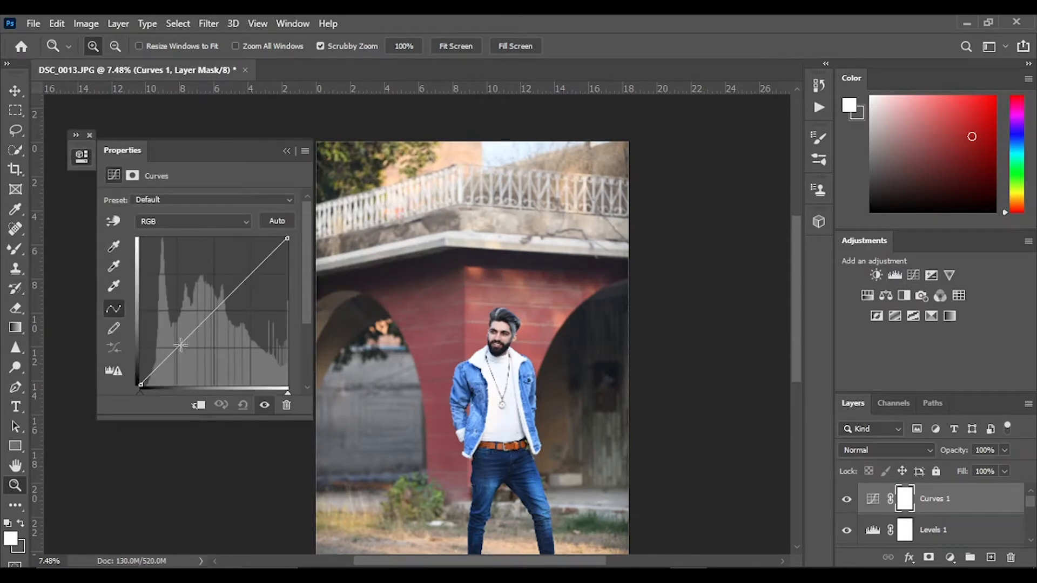
{"action": "left_click_drag", "start_coordinate": [178, 348], "coordinate": [180, 348]}
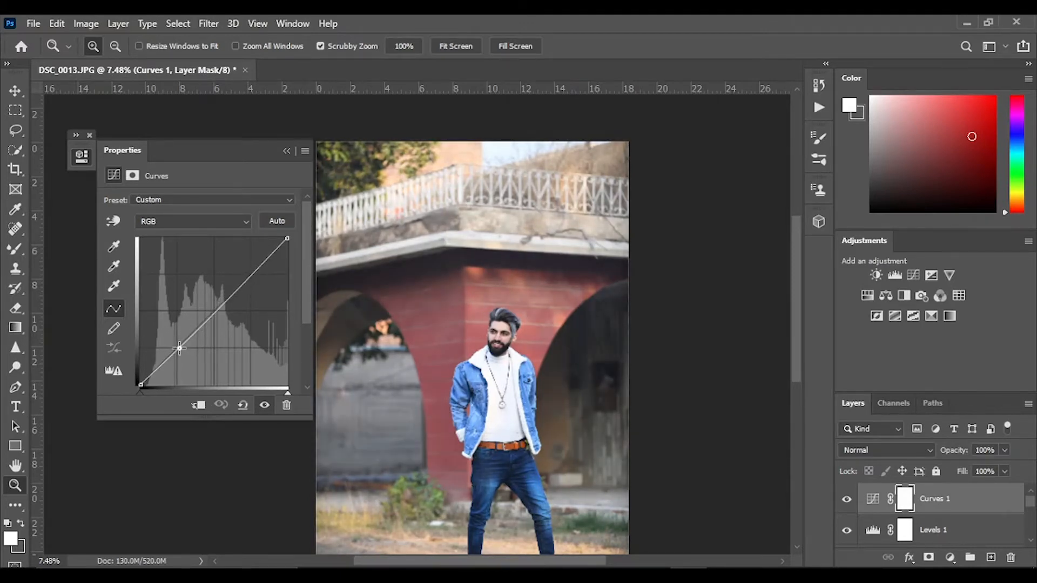
{"action": "left_click_drag", "start_coordinate": [239, 289], "coordinate": [236, 287]}
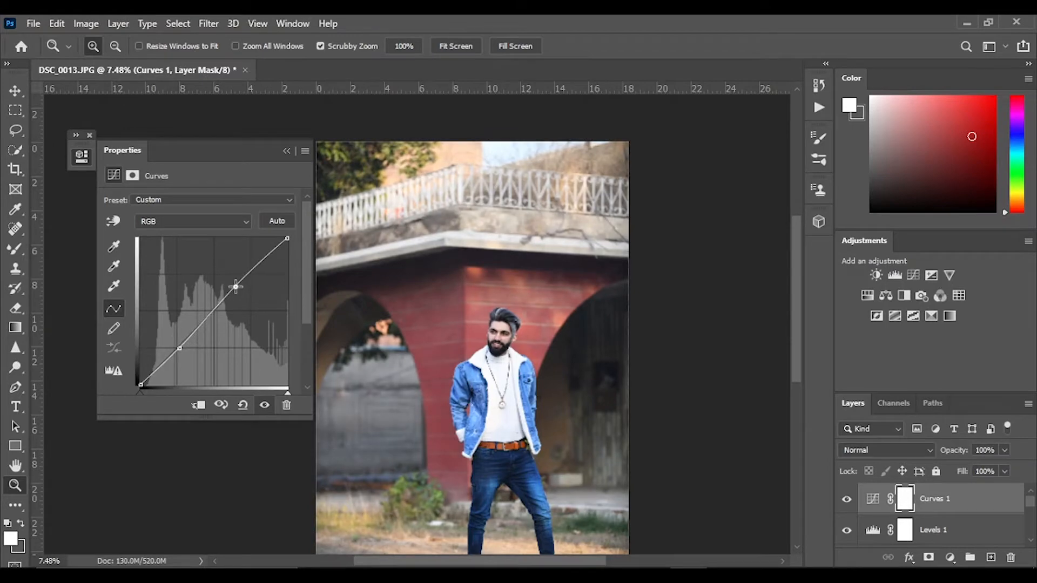
- Lower the Red channel's curve slightly in the shadows, return to the RGB channel and close the Curves settings
{"action": "left_click", "coordinate": [200, 220]}
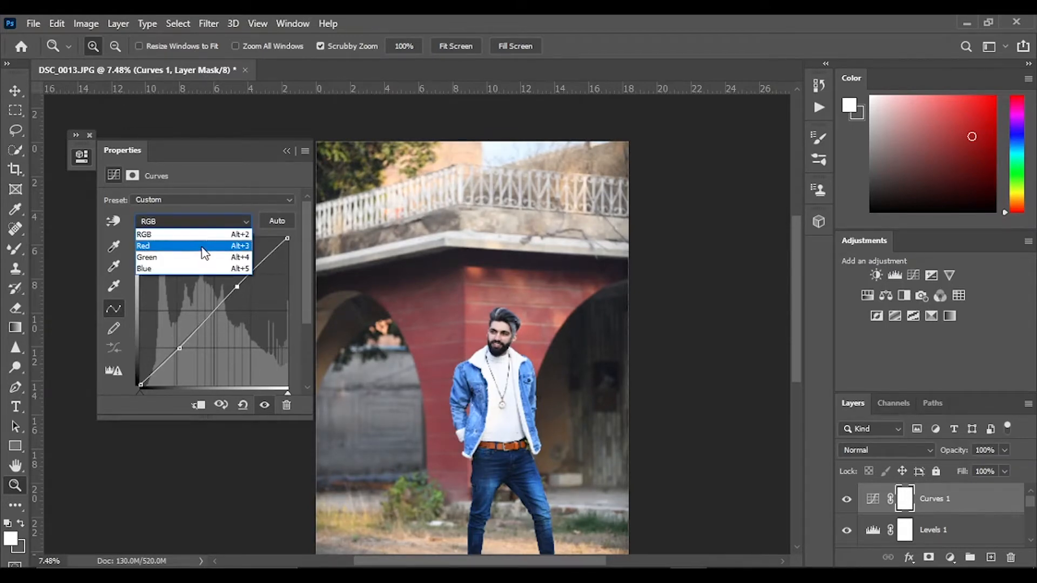
{"action": "left_click", "coordinate": [201, 247]}
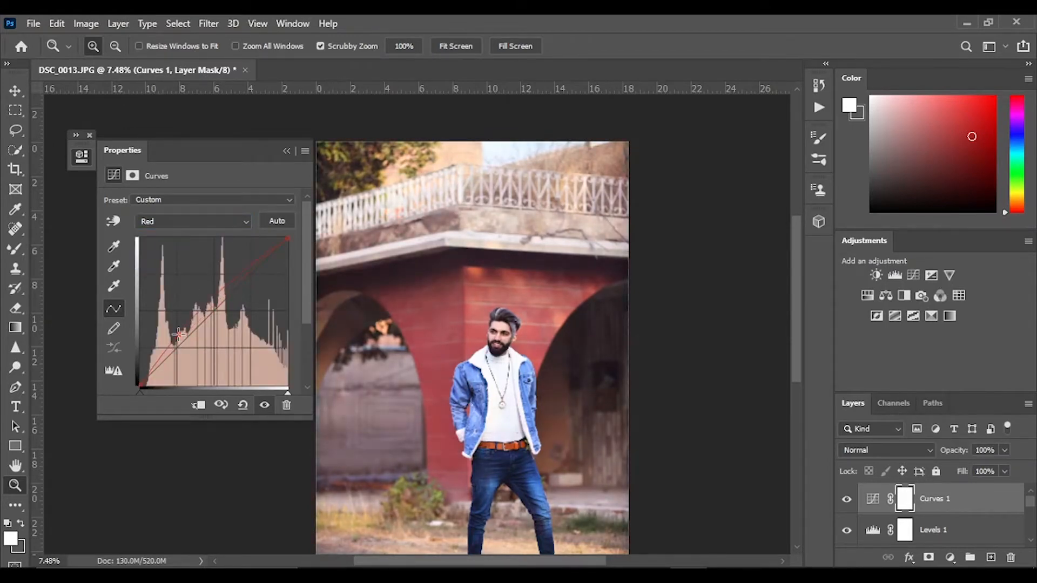
{"action": "left_click_drag", "start_coordinate": [179, 335], "coordinate": [187, 342]}
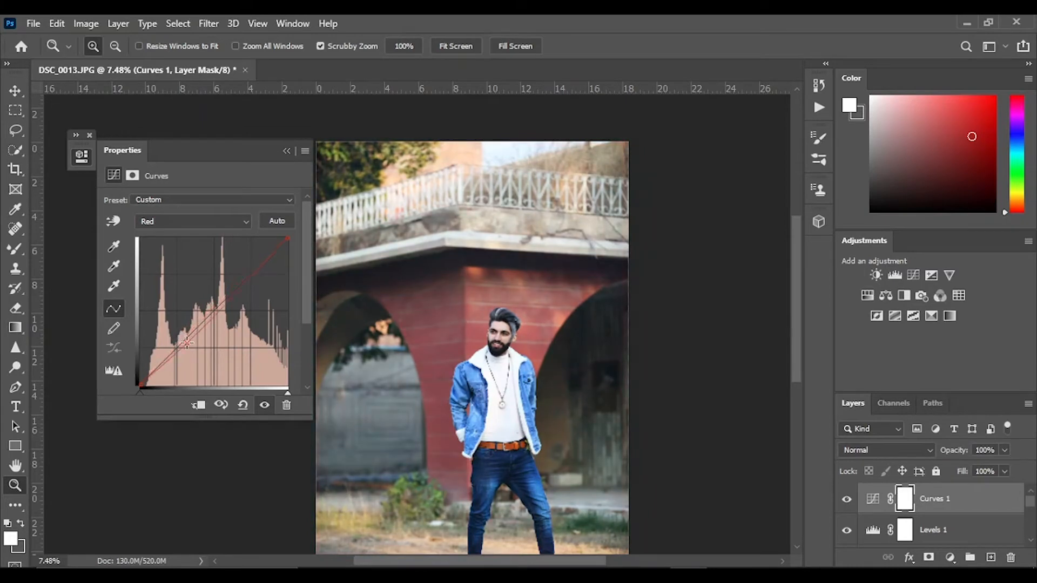
{"action": "left_click", "coordinate": [200, 220]}
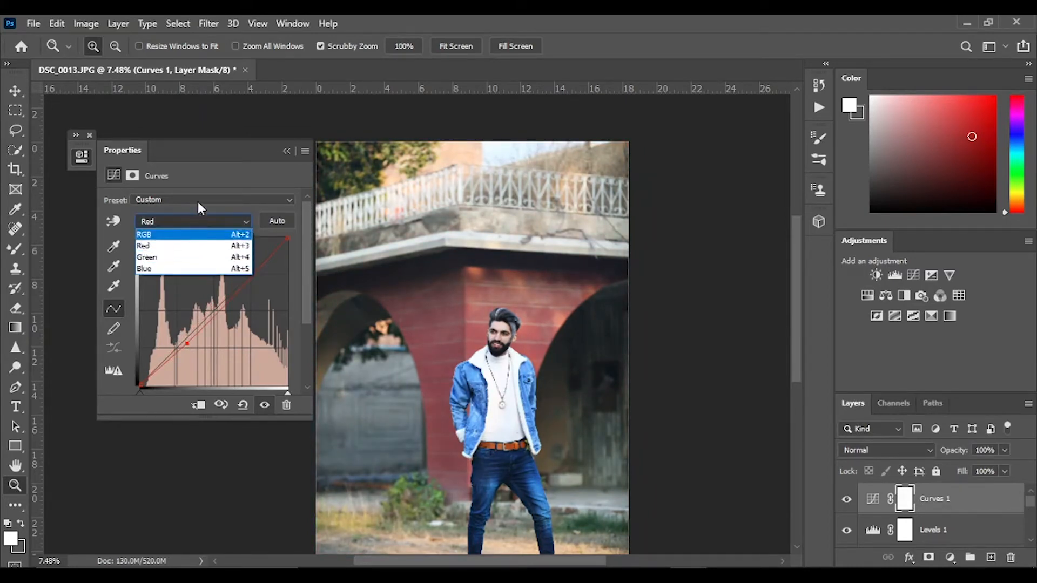
{"action": "left_click", "coordinate": [216, 222]}
{"action": "left_click", "coordinate": [215, 222]}
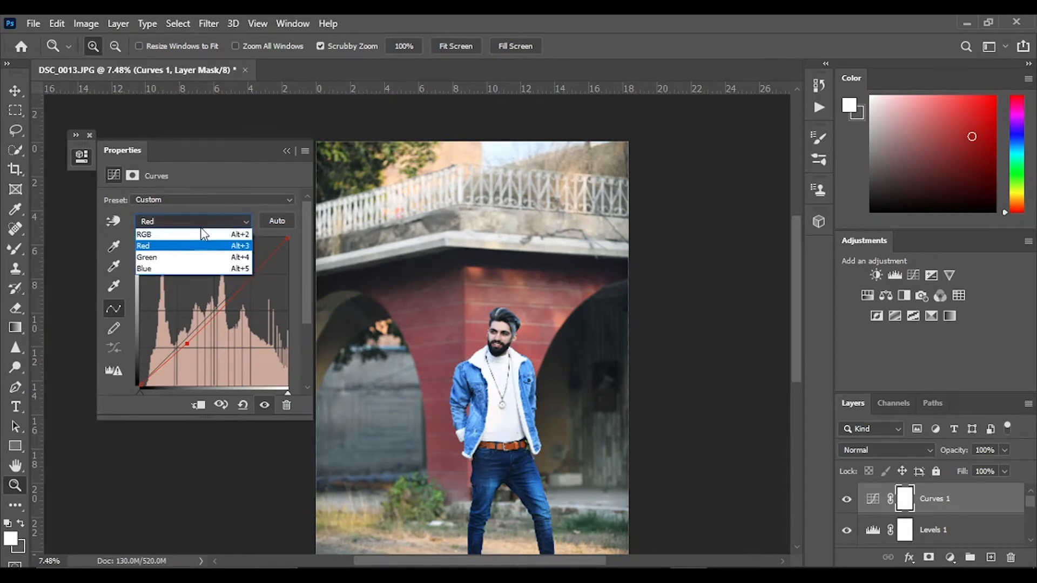
{"action": "left_click", "coordinate": [199, 235]}
{"action": "left_click", "coordinate": [305, 153]}
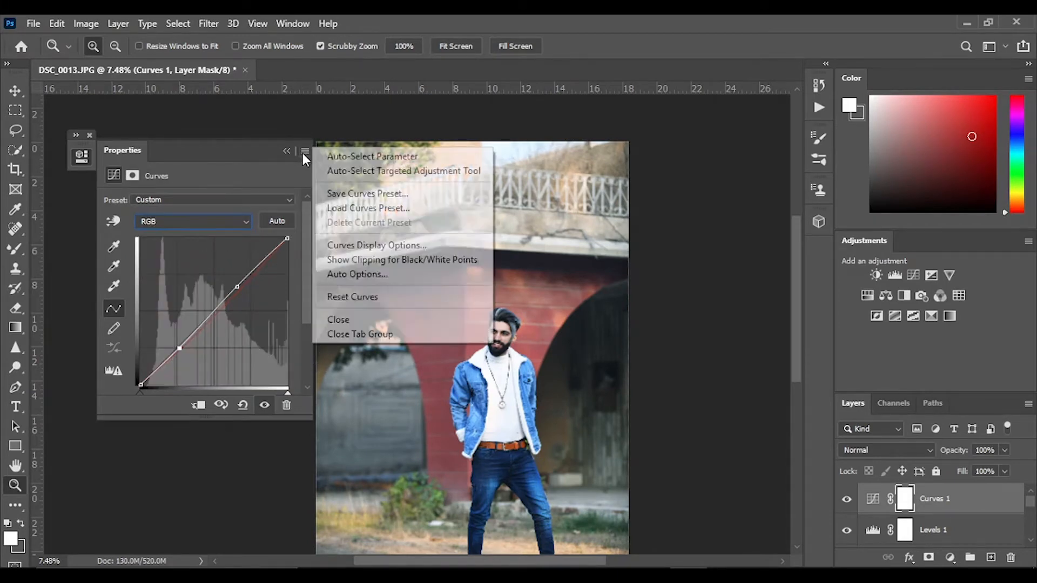
{"action": "left_click", "coordinate": [404, 319]}
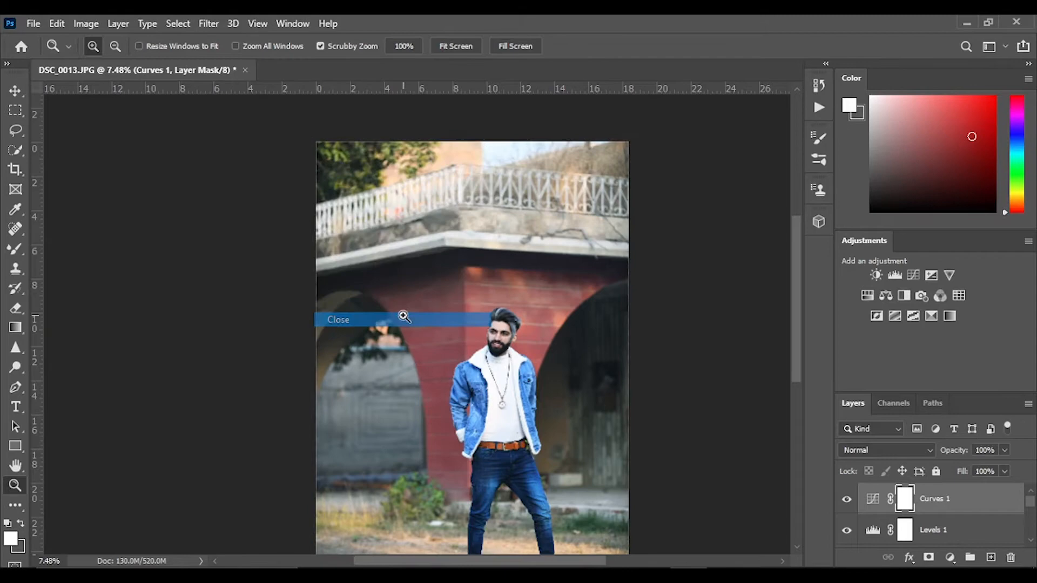
- Add an Exposure adjustment layer with exposure 0.00, offset 0.0000 and gamma correction 1.00
{"action": "left_click", "coordinate": [928, 275]}
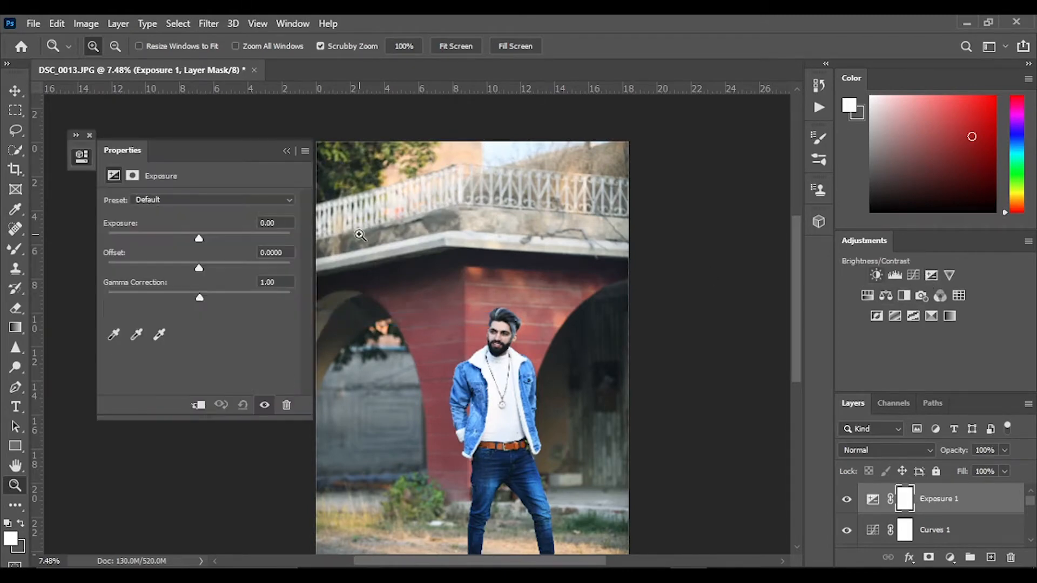
{"action": "mouse_move", "coordinate": [200, 237]}
{"action": "left_mouse_down"}
{"action": "mouse_move", "coordinate": [231, 236]}
{"action": "mouse_move", "coordinate": [118, 233]}
{"action": "mouse_move", "coordinate": [295, 250]}
{"action": "mouse_move", "coordinate": [200, 244]}
{"action": "left_mouse_up"}
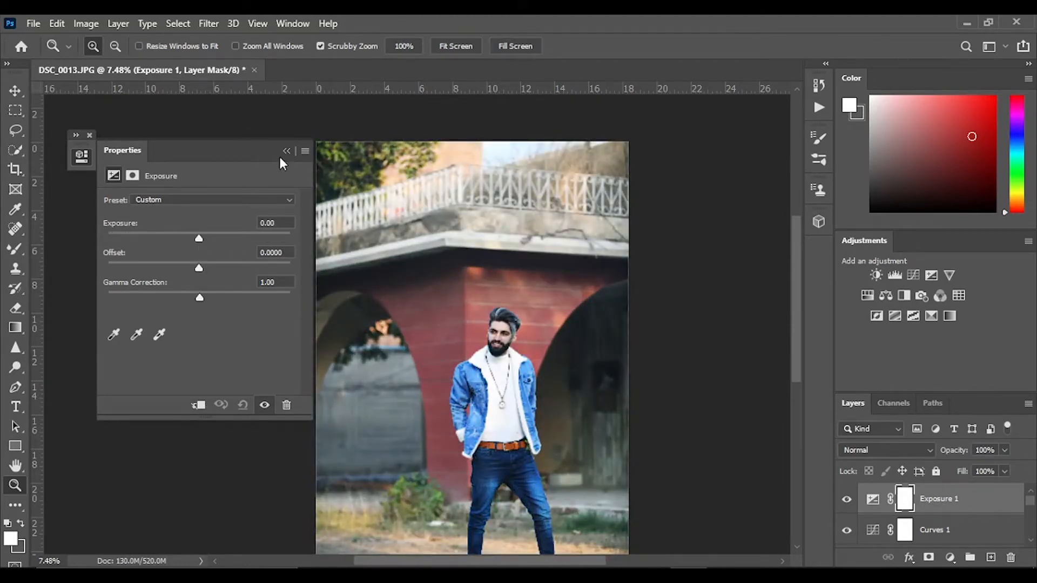
{"action": "left_click", "coordinate": [304, 151]}
{"action": "left_click", "coordinate": [352, 253]}
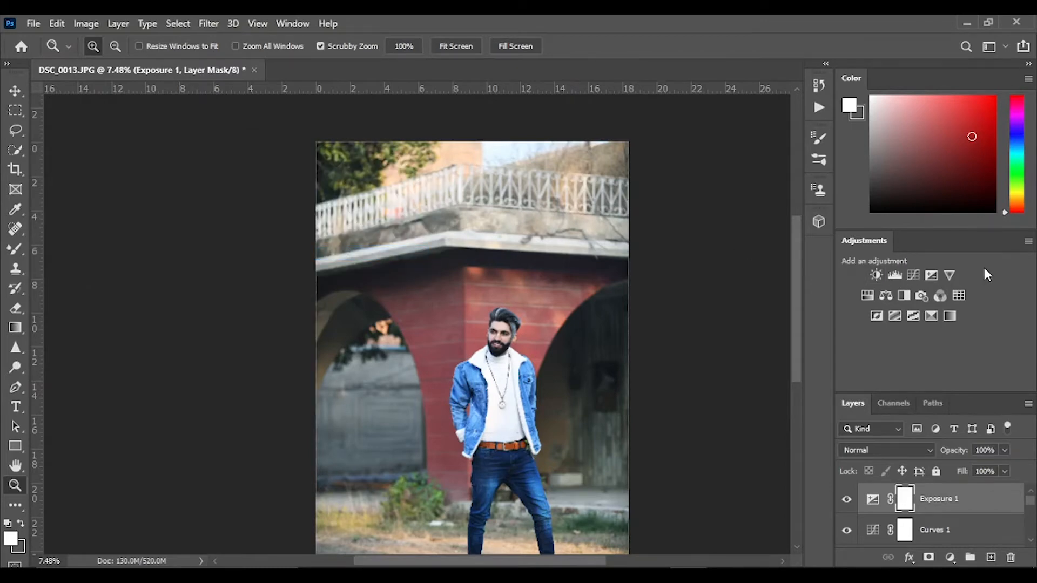
- Add a Vibrance adjustment layer with vibrance +58 and saturation +10
{"action": "left_click", "coordinate": [949, 275]}
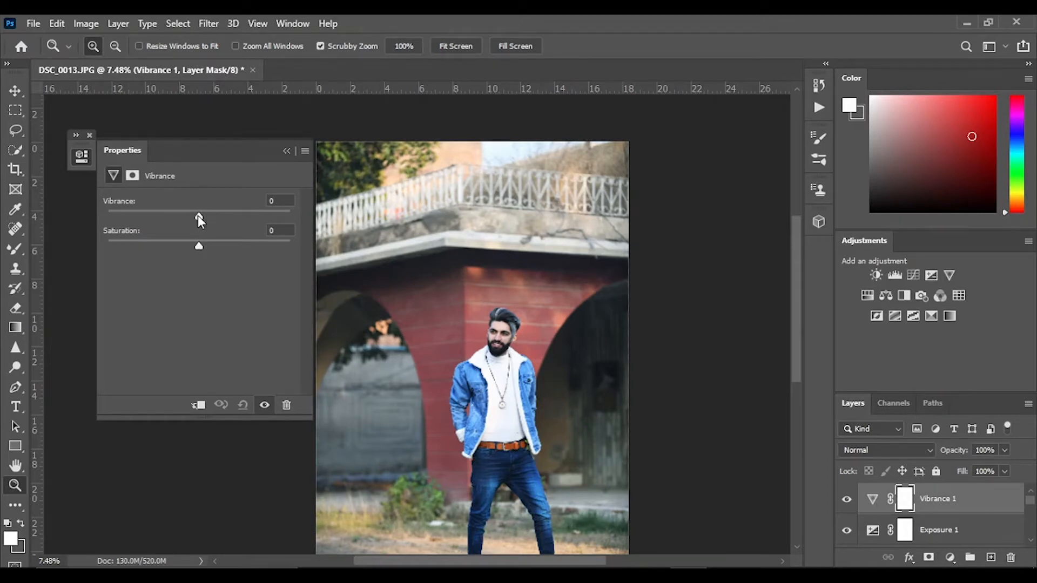
{"action": "left_click_drag", "start_coordinate": [197, 215], "coordinate": [362, 226]}
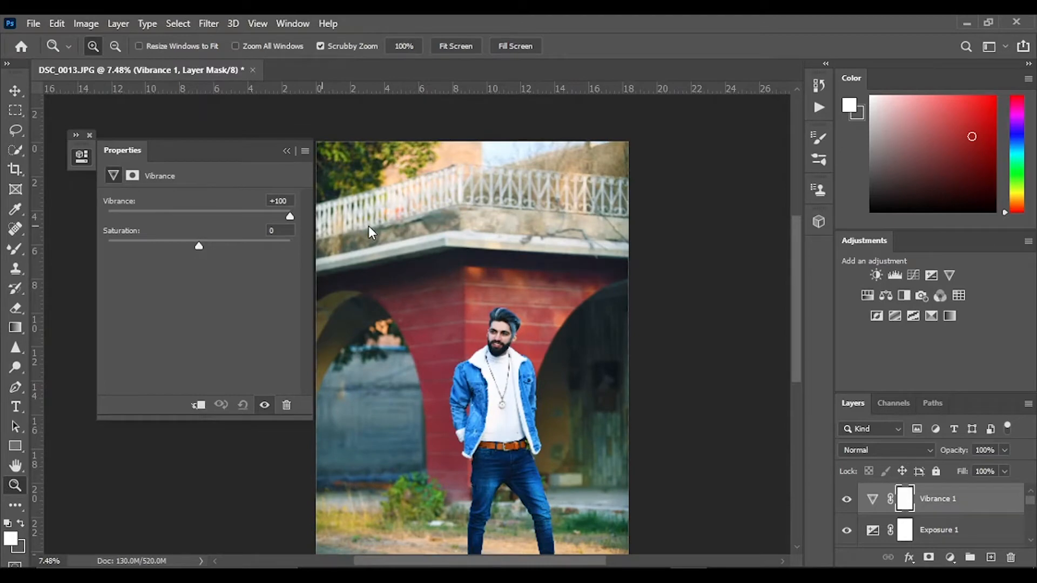
{"action": "left_click_drag", "start_coordinate": [367, 227], "coordinate": [249, 219]}
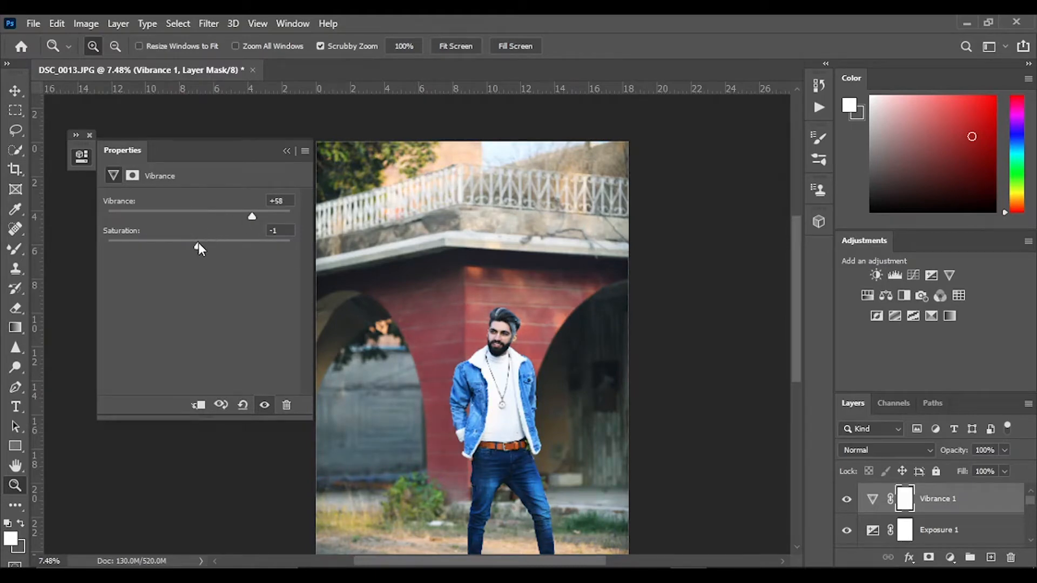
{"action": "left_click_drag", "start_coordinate": [199, 242], "coordinate": [203, 244]}
{"action": "left_click_drag", "start_coordinate": [206, 244], "coordinate": [208, 246]}
{"action": "left_click", "coordinate": [305, 156]}
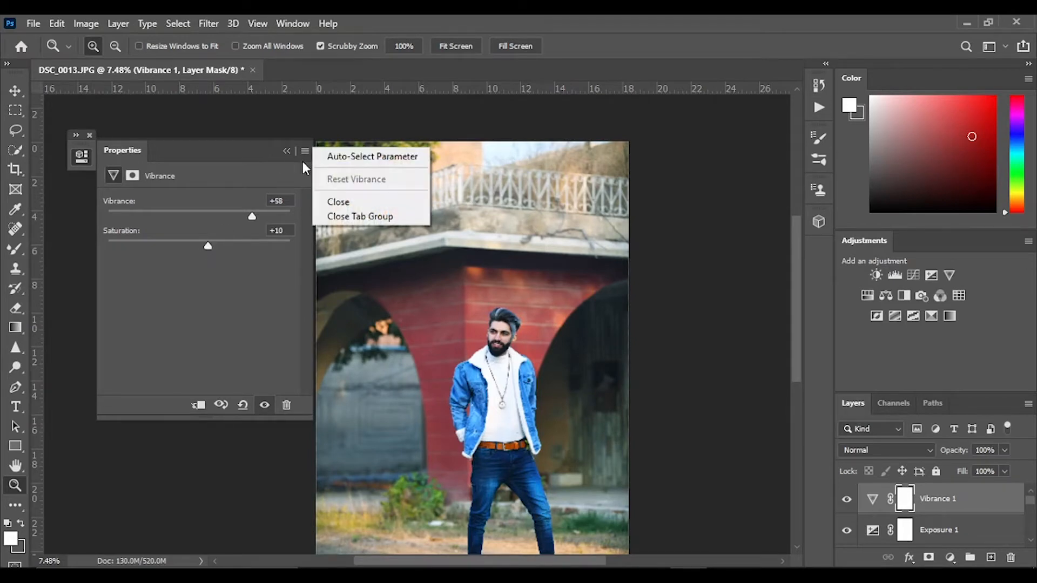
{"action": "left_click", "coordinate": [345, 198]}
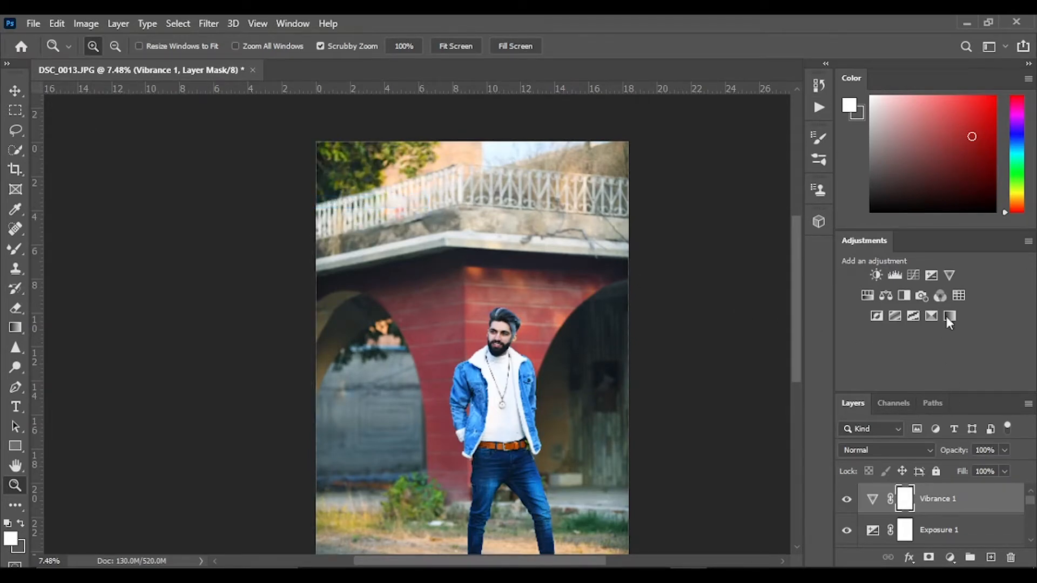
- Try a Hue/Saturation adjustment layer with Master saturation +2 and reduced saturation for Greens
{"action": "left_click", "coordinate": [867, 295]}
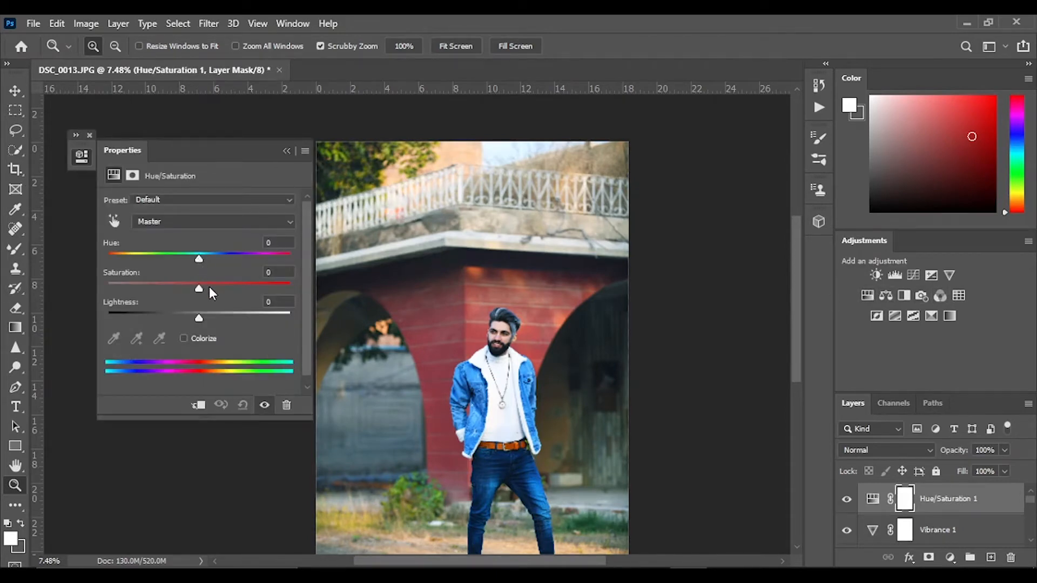
{"action": "mouse_move", "coordinate": [201, 288]}
{"action": "left_mouse_down"}
{"action": "mouse_move", "coordinate": [301, 290]}
{"action": "mouse_move", "coordinate": [201, 287]}
{"action": "left_mouse_up"}
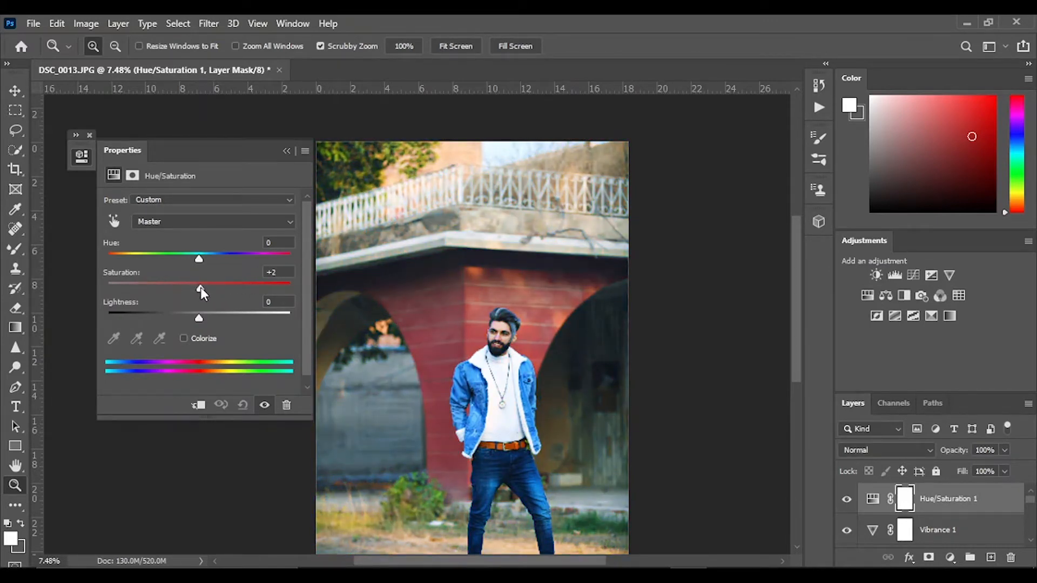
{"action": "left_click", "coordinate": [179, 224]}
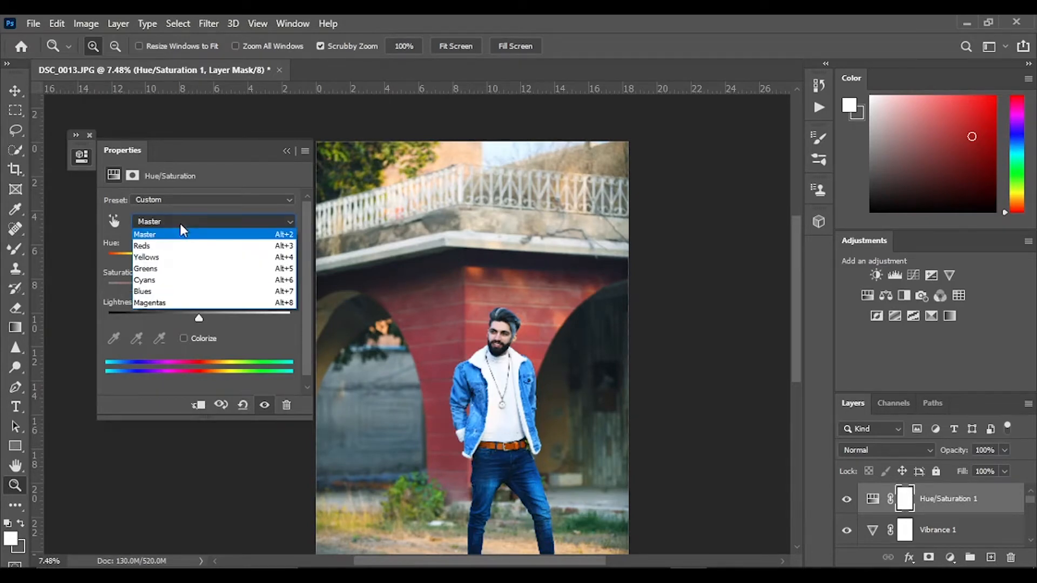
{"action": "left_click", "coordinate": [169, 270]}
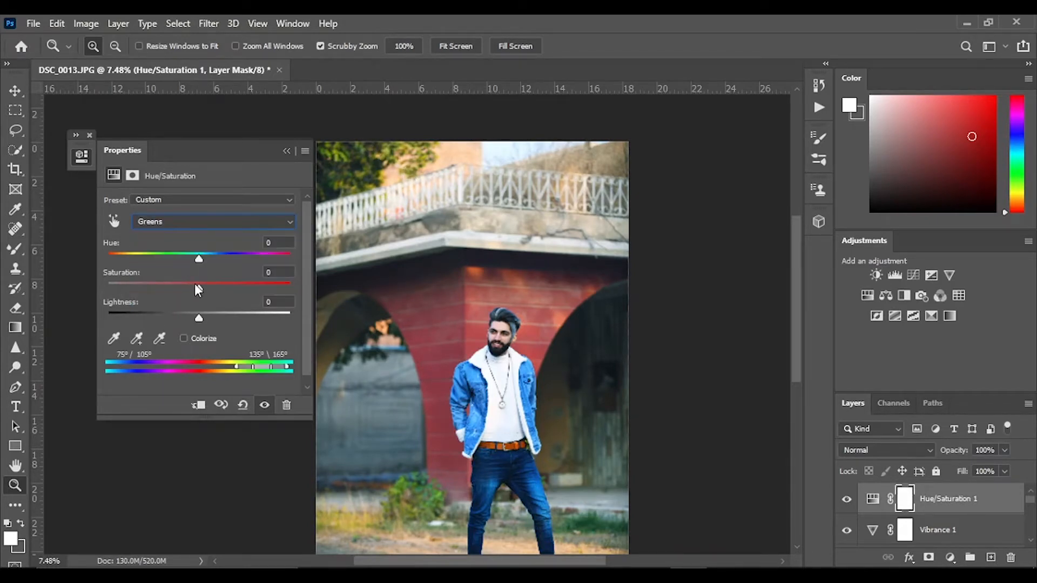
{"action": "left_click_drag", "start_coordinate": [198, 287], "coordinate": [141, 280]}
- Try colorizing the photo with a shifted hue, and delete the Hue/Saturation layer
{"action": "left_click", "coordinate": [181, 338]}
{"action": "left_click", "coordinate": [205, 200]}
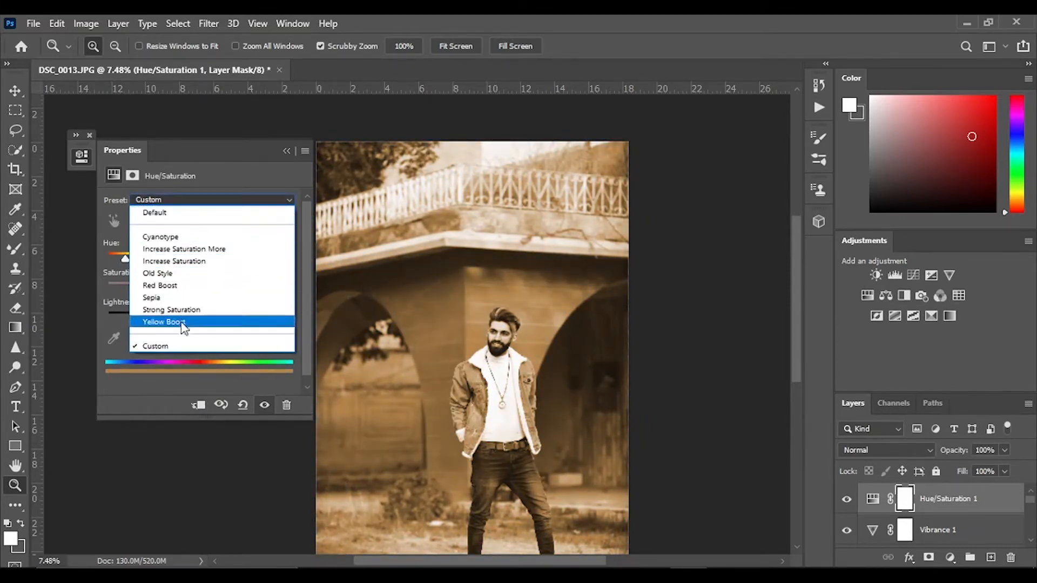
{"action": "left_click", "coordinate": [174, 342]}
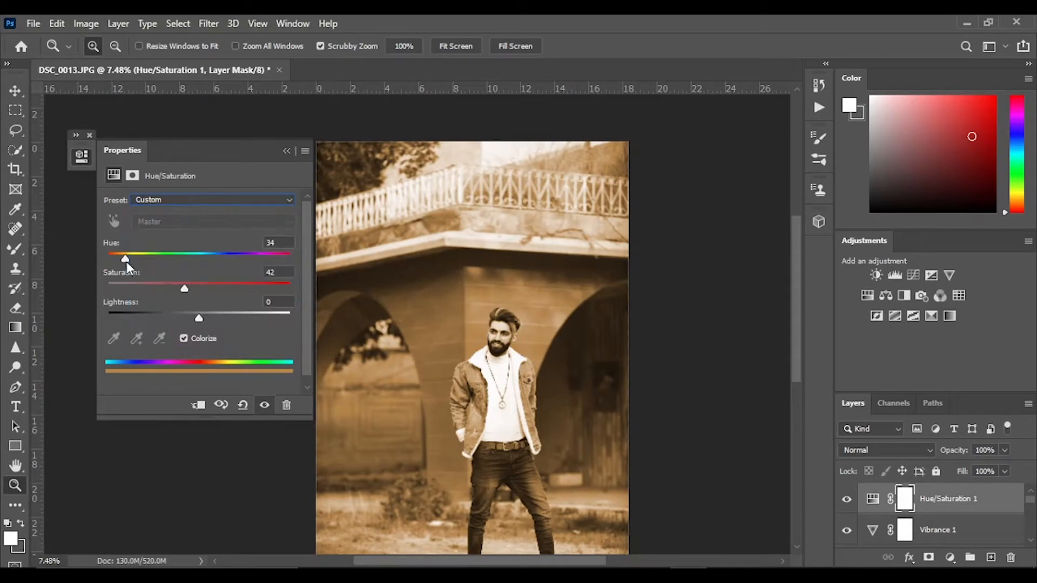
{"action": "left_click_drag", "start_coordinate": [126, 261], "coordinate": [203, 258]}
{"action": "left_click", "coordinate": [187, 339]}
{"action": "left_click", "coordinate": [286, 405]}
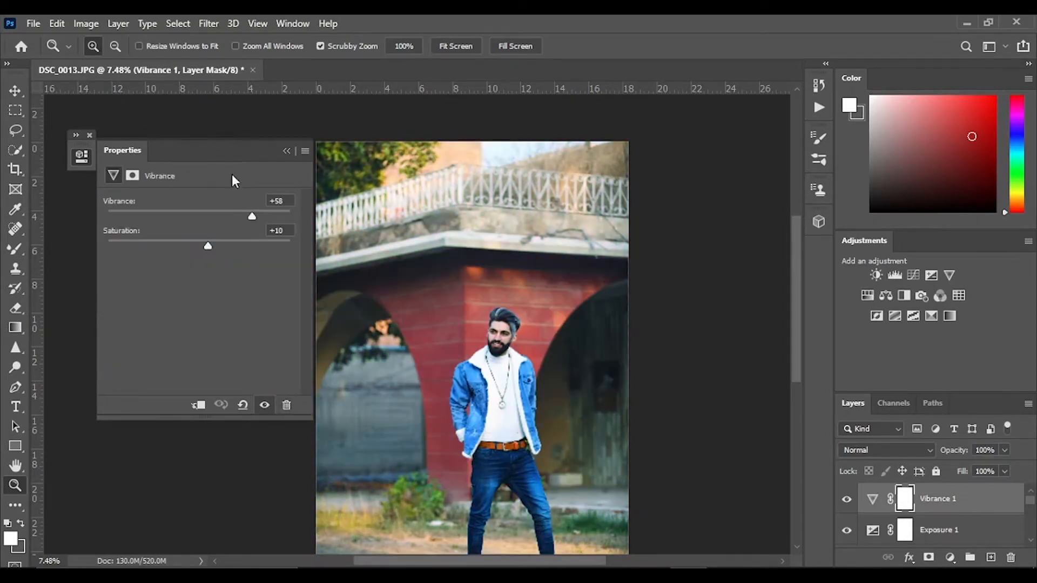
{"action": "left_click", "coordinate": [304, 152]}
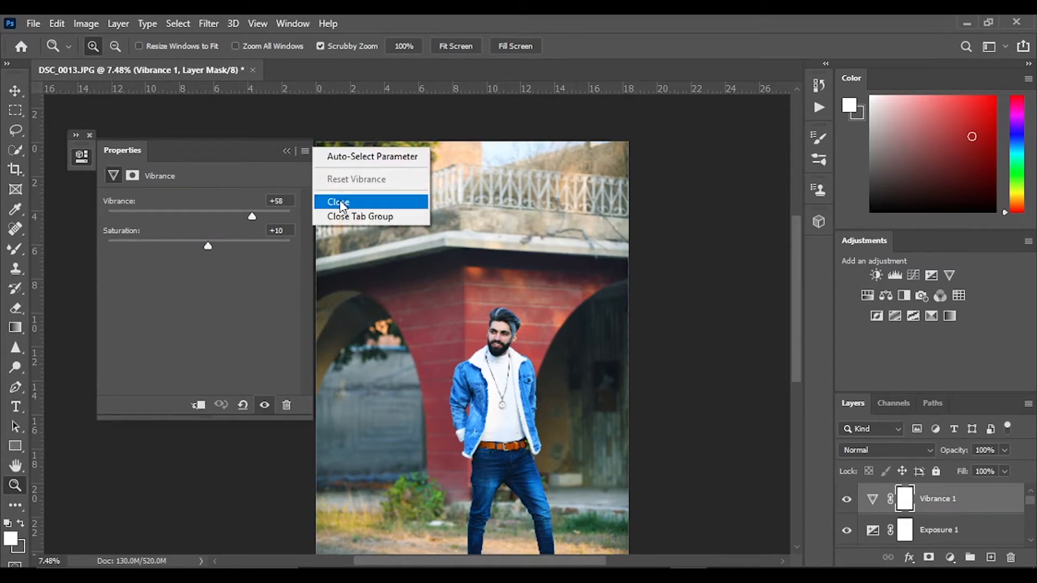
{"action": "left_click", "coordinate": [332, 202]}
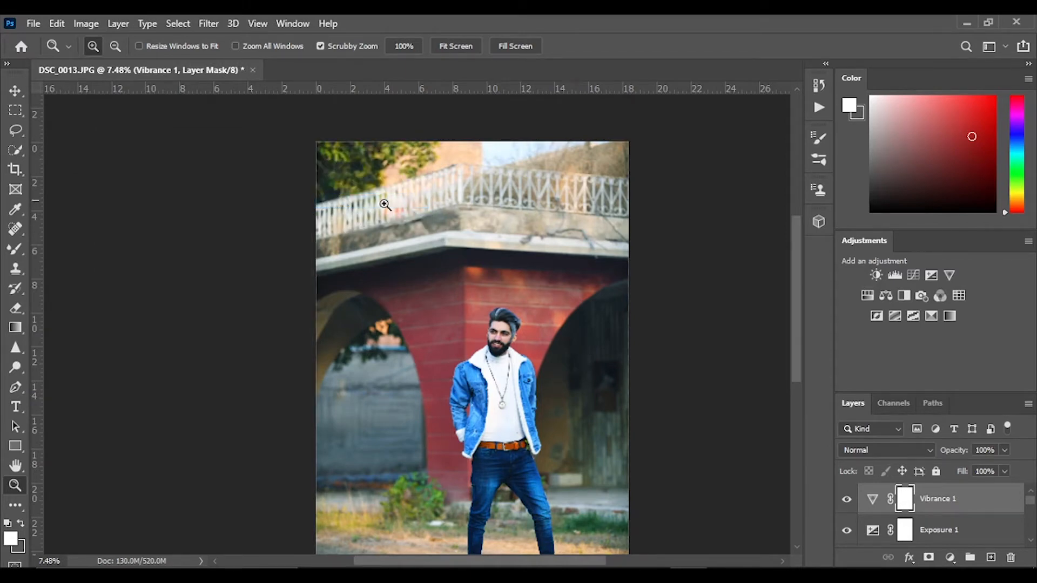
- Try small Cyan-Red and Yellow-Blue midtone shifts on a Color Balance adjustment layer, and delete that layer
{"action": "left_click", "coordinate": [885, 295]}
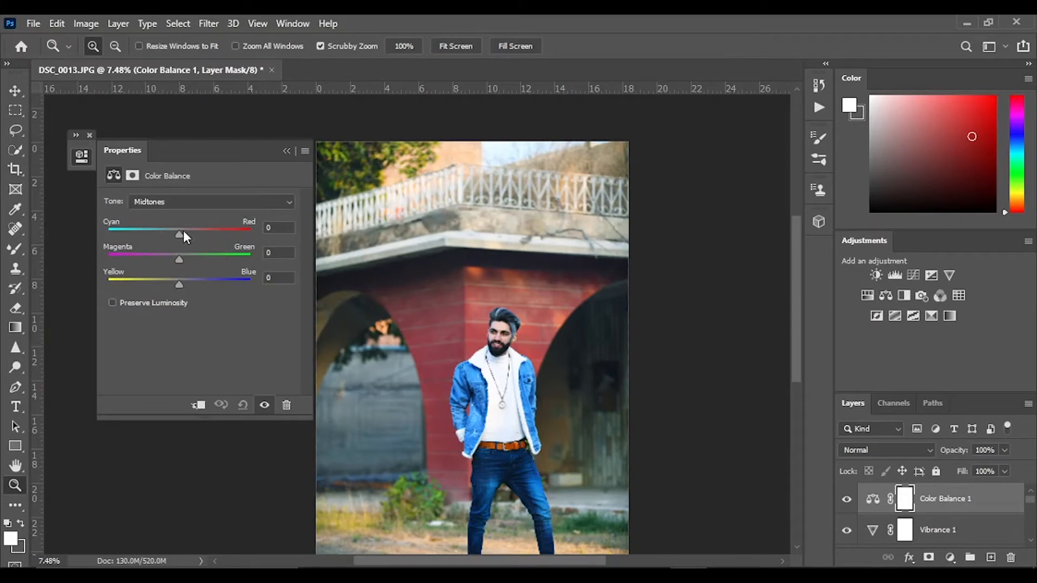
{"action": "mouse_move", "coordinate": [183, 231]}
{"action": "left_mouse_down"}
{"action": "mouse_move", "coordinate": [160, 231]}
{"action": "mouse_move", "coordinate": [232, 238]}
{"action": "mouse_move", "coordinate": [141, 231]}
{"action": "mouse_move", "coordinate": [183, 235]}
{"action": "left_mouse_up"}
{"action": "mouse_move", "coordinate": [180, 282]}
{"action": "left_mouse_down"}
{"action": "mouse_move", "coordinate": [212, 281]}
{"action": "mouse_move", "coordinate": [174, 281]}
{"action": "left_mouse_up"}
{"action": "left_click", "coordinate": [283, 409]}
{"action": "left_click", "coordinate": [306, 150]}
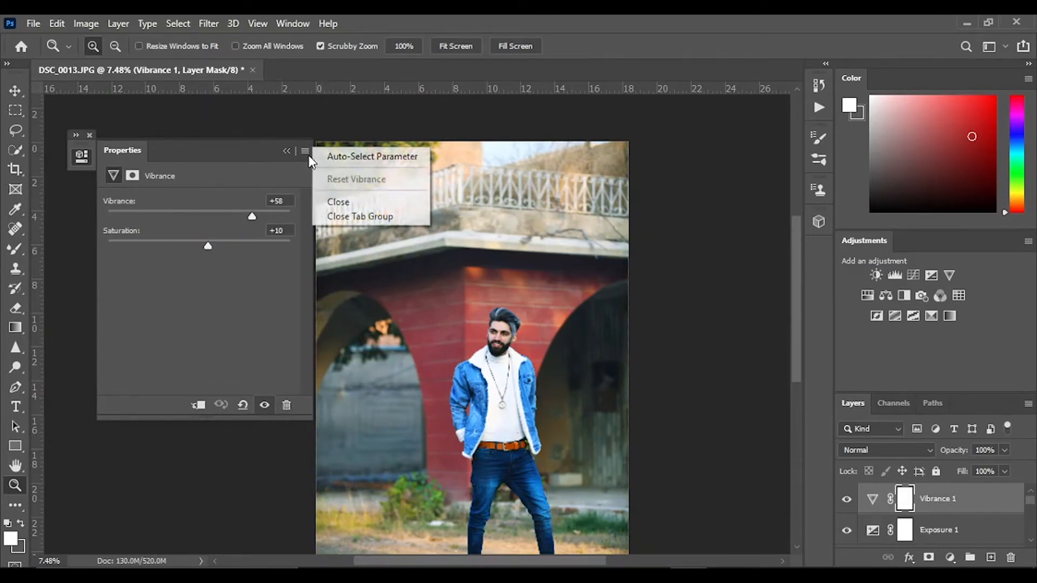
{"action": "left_click", "coordinate": [327, 205]}
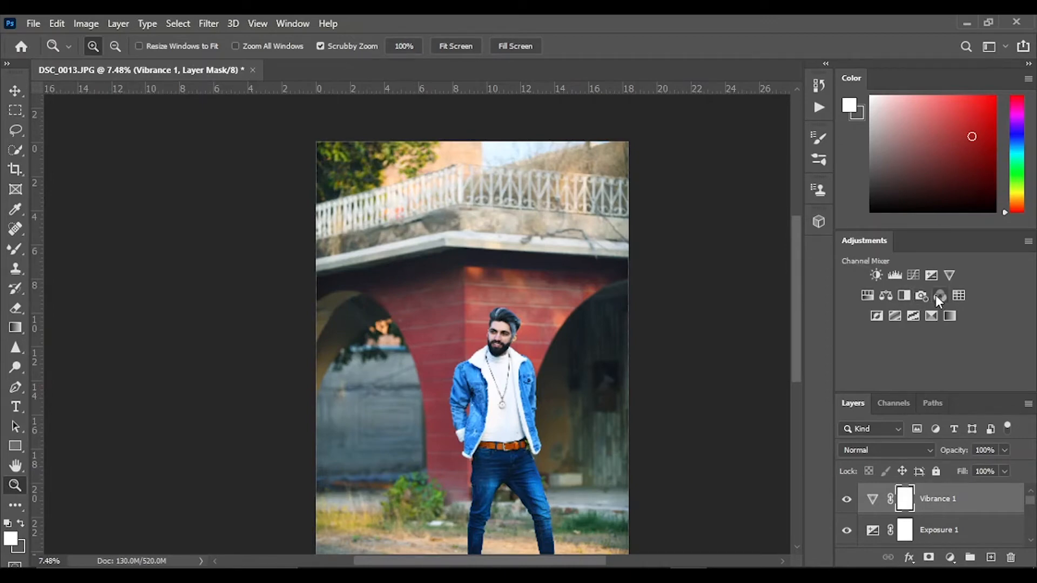
- Try the 3D LUT looks from 2Strip.look through LateSunset.3DL on a Color Lookup adjustment layer, and delete that layer
{"action": "left_click", "coordinate": [963, 298]}
{"action": "left_click", "coordinate": [212, 198]}
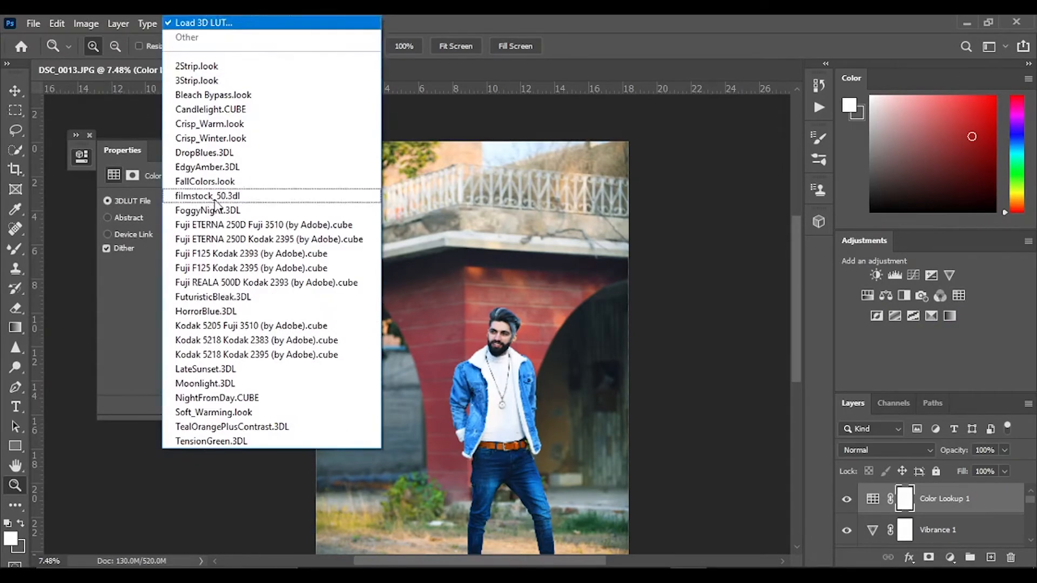
{"action": "left_click", "coordinate": [194, 65]}
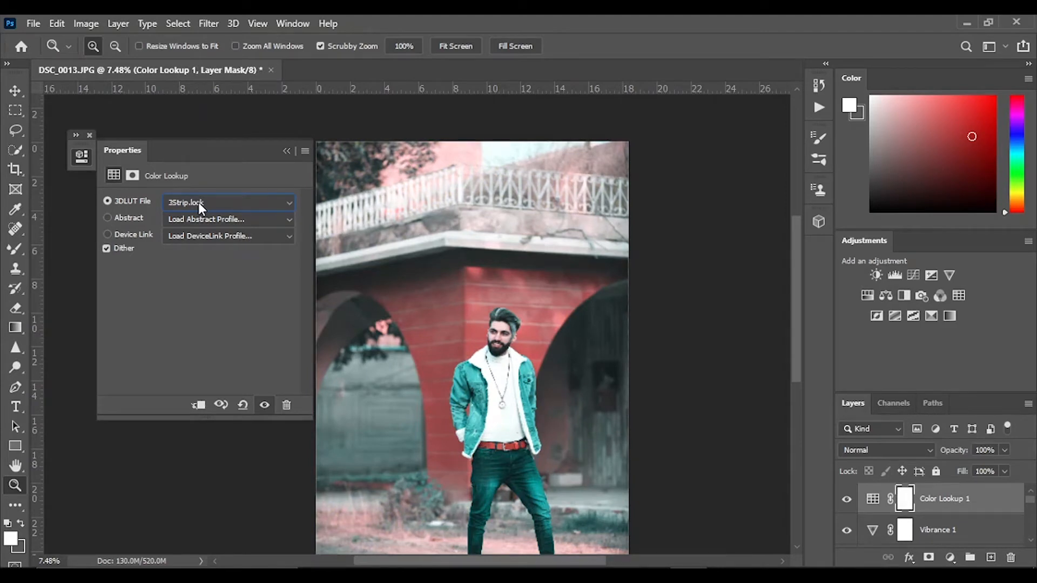
{"action": "key", "text": "Down"}
{"action": "key", "text": "Down"}
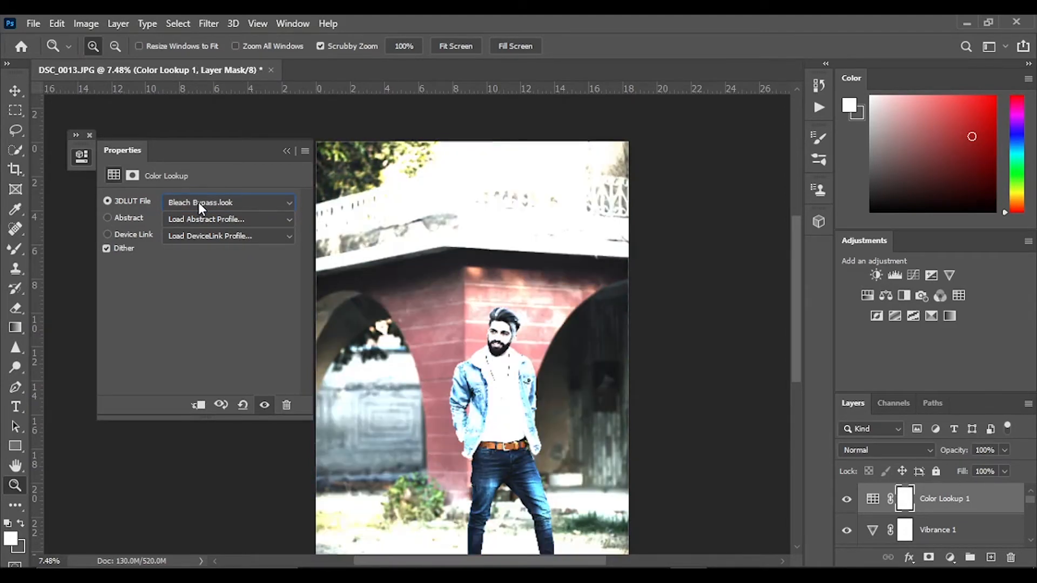
{"action": "key", "text": "Down"}
{"action": "key", "text": "Down"}
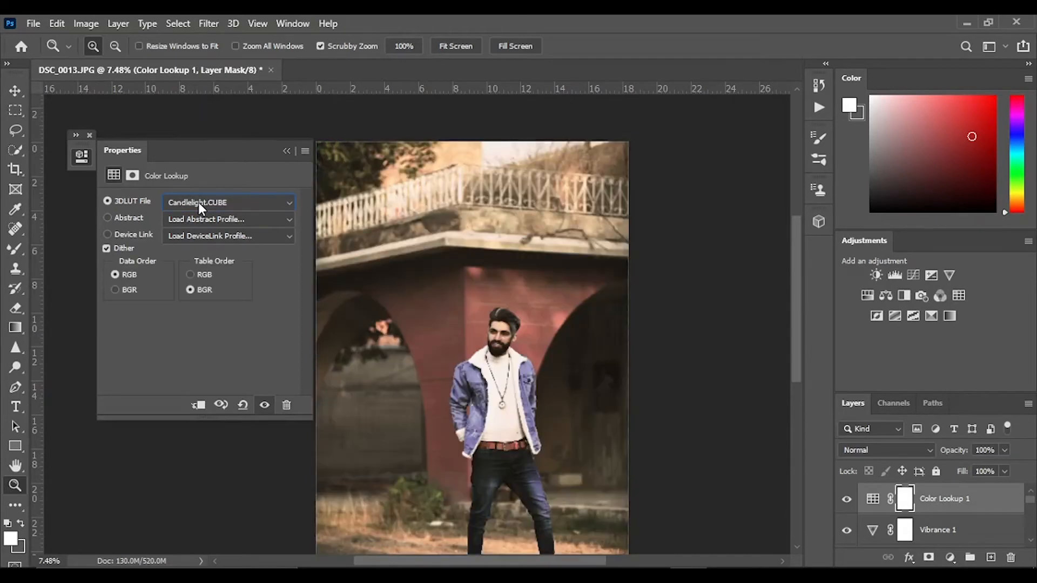
{"action": "key", "text": "Down"}
{"action": "key", "text": "Down"}
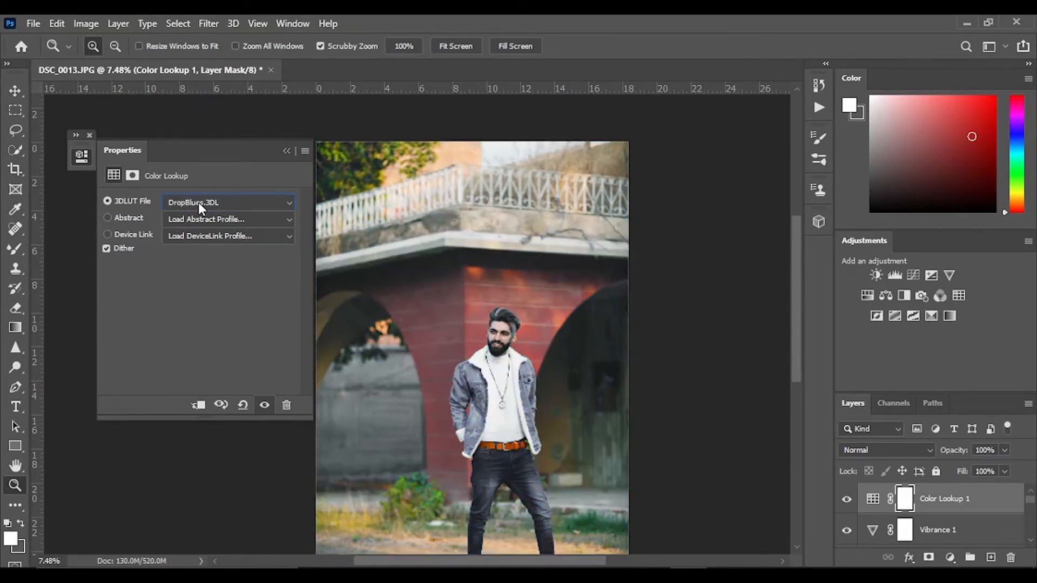
{"action": "key", "text": "Down"}
{"action": "key", "text": "Up"}
{"action": "key", "text": "Up"}
{"action": "key", "text": "Down"}
{"action": "key", "text": "Down"}
{"action": "key", "text": "Down"}
{"action": "key", "text": "Down"}
{"action": "key", "text": "Down"}
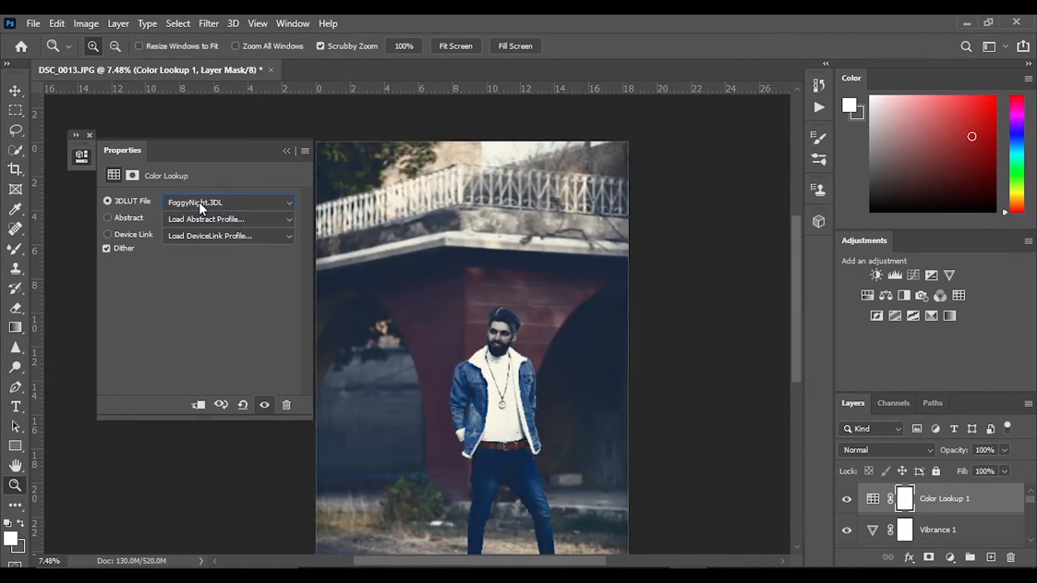
{"action": "key", "text": "Down"}
{"action": "key", "text": "Down"}
{"action": "key", "text": "Down"}
{"action": "key", "text": "Down"}
{"action": "key", "text": "Down"}
{"action": "key", "text": "Down"}
{"action": "key", "text": "Down"}
{"action": "key", "text": "Down"}
{"action": "key", "text": "Down"}
{"action": "key", "text": "Down"}
{"action": "key", "text": "Down"}
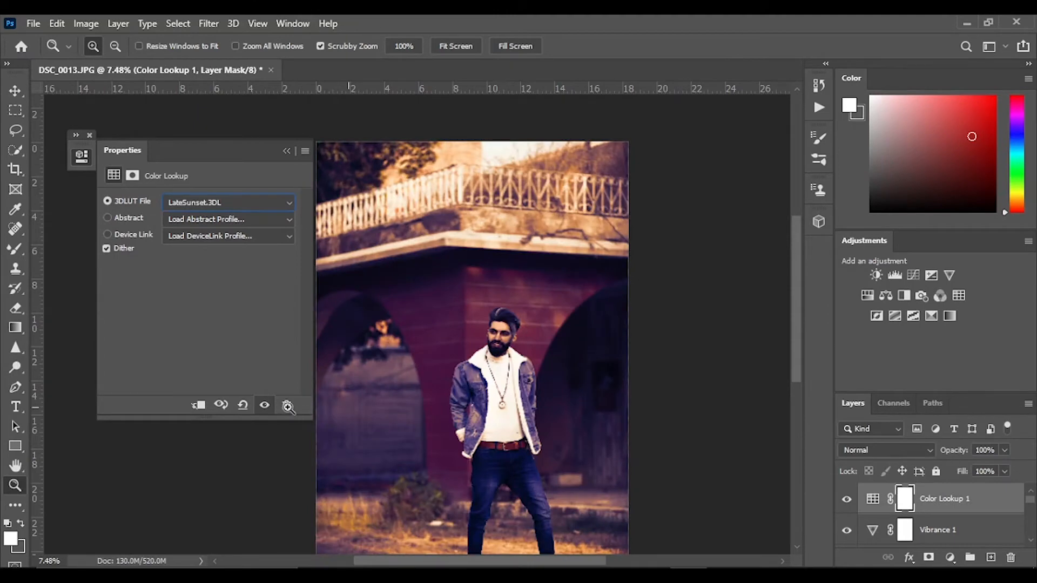
{"action": "left_click", "coordinate": [287, 405]}
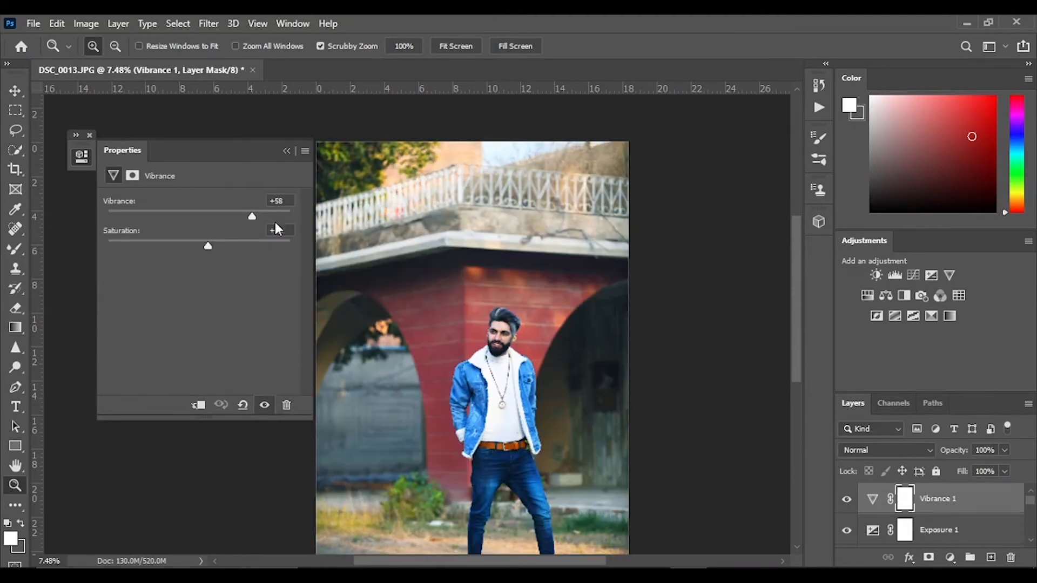
{"action": "left_click", "coordinate": [306, 151]}
{"action": "left_click", "coordinate": [332, 200]}
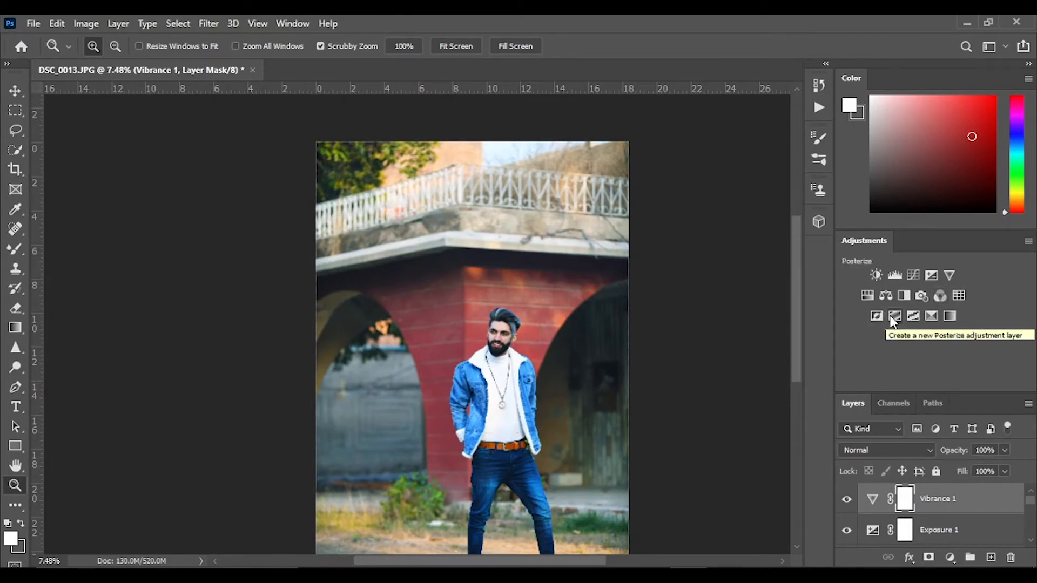
- Add a Selective Color adjustment layer with Greens at cyan -11, magenta +24, yellow -75 and black +55
{"action": "left_click", "coordinate": [931, 315]}
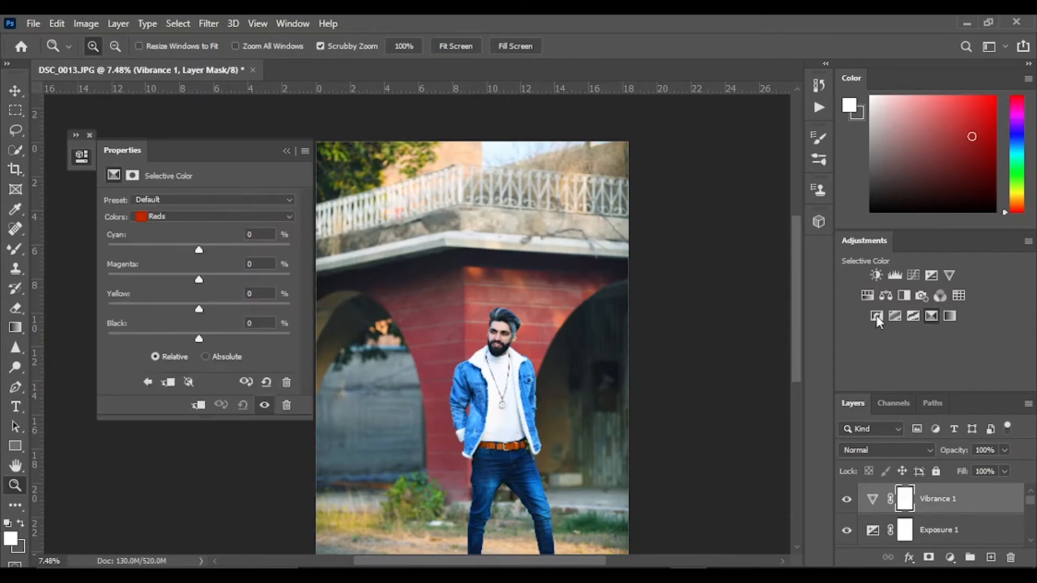
{"action": "left_click", "coordinate": [221, 217]}
{"action": "left_click", "coordinate": [198, 246]}
{"action": "mouse_move", "coordinate": [199, 248]}
{"action": "left_mouse_down"}
{"action": "mouse_move", "coordinate": [284, 247]}
{"action": "mouse_move", "coordinate": [119, 248]}
{"action": "mouse_move", "coordinate": [189, 258]}
{"action": "left_mouse_up"}
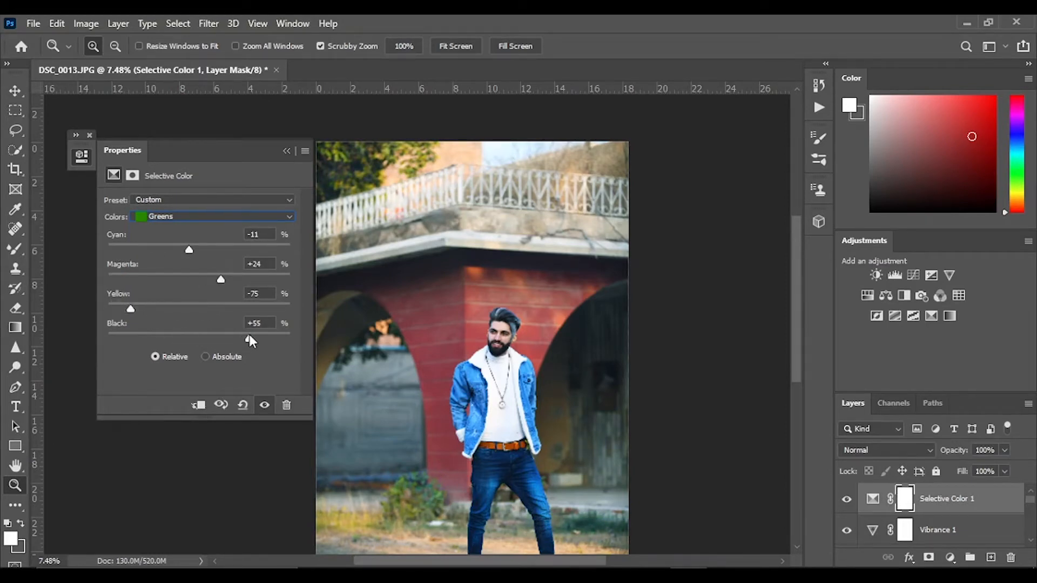
- Set the Selective Color Yellows to cyan +11, magenta +3, yellow -11 and black -7
{"action": "left_click", "coordinate": [205, 216]}
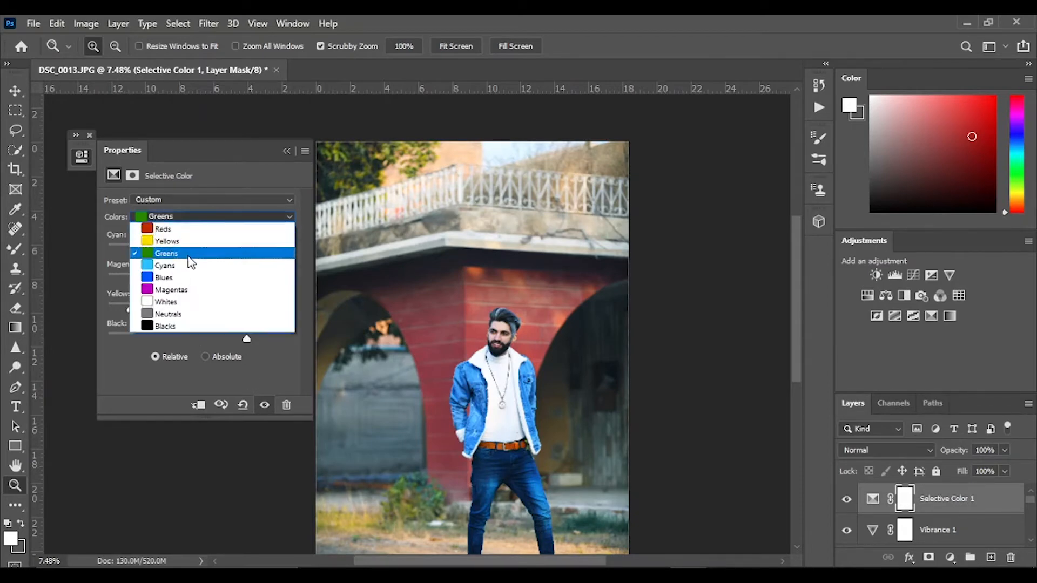
{"action": "left_click", "coordinate": [189, 241]}
{"action": "left_click_drag", "start_coordinate": [242, 249], "coordinate": [182, 281]}
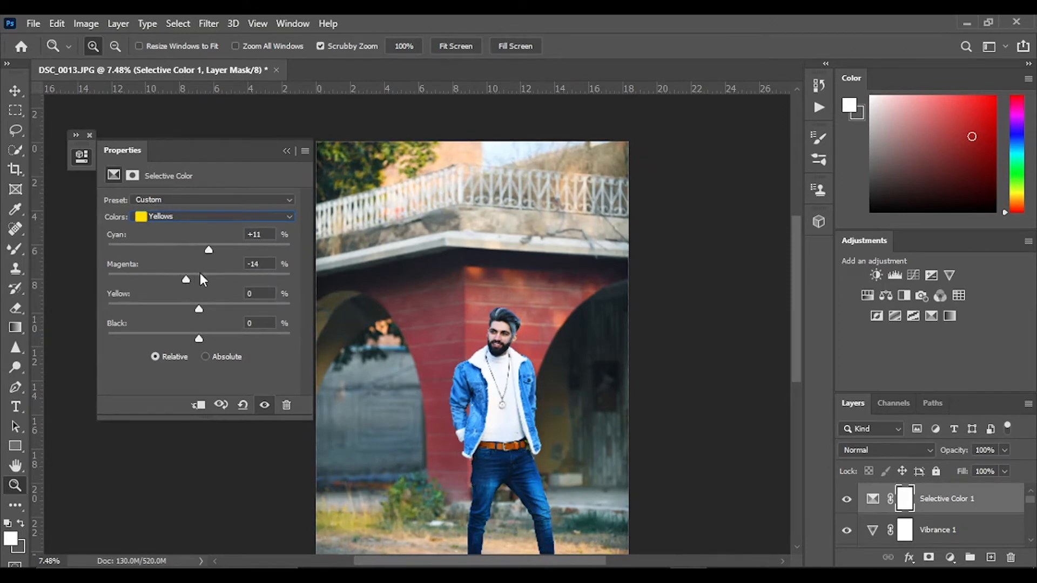
{"action": "mouse_move", "coordinate": [204, 307]}
{"action": "left_mouse_down"}
{"action": "mouse_move", "coordinate": [170, 307]}
{"action": "mouse_move", "coordinate": [187, 307]}
{"action": "left_mouse_up"}
{"action": "left_click_drag", "start_coordinate": [254, 309], "coordinate": [193, 341]}
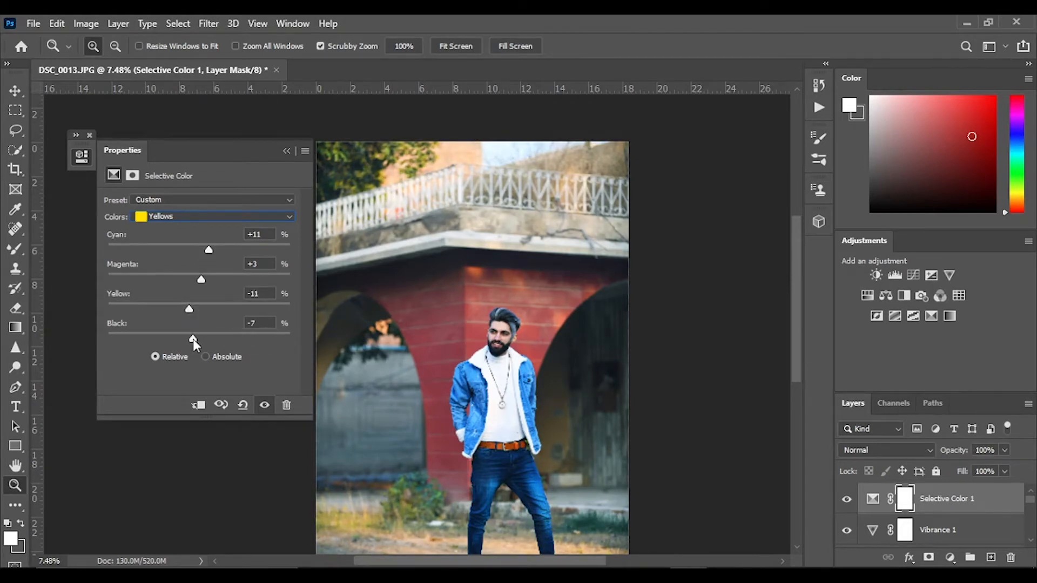
- Increase cyan and reduce yellow for the Whites in the Selective Color layer, and close its properties
{"action": "left_click", "coordinate": [254, 215]}
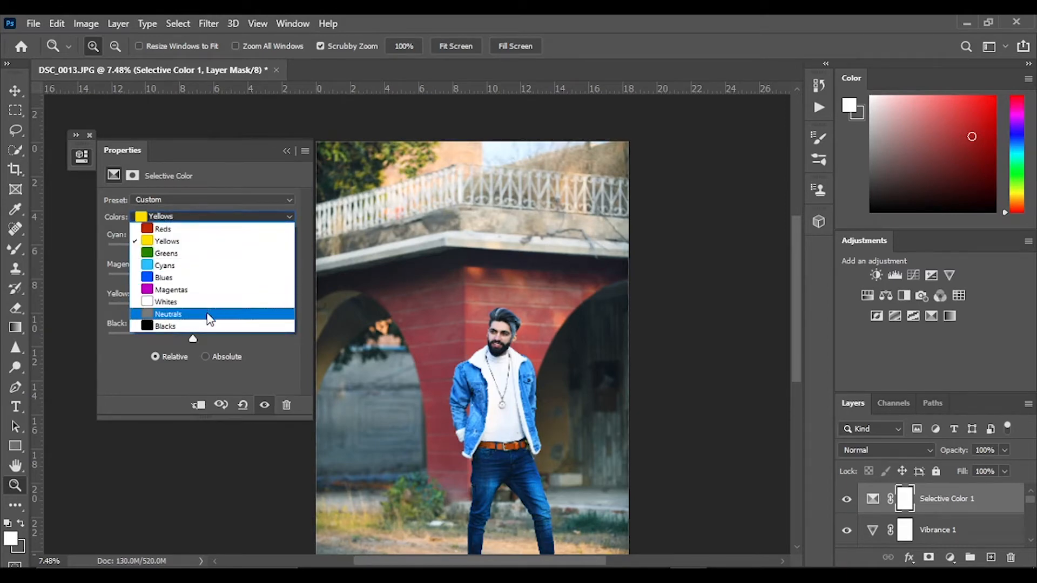
{"action": "left_click", "coordinate": [200, 300]}
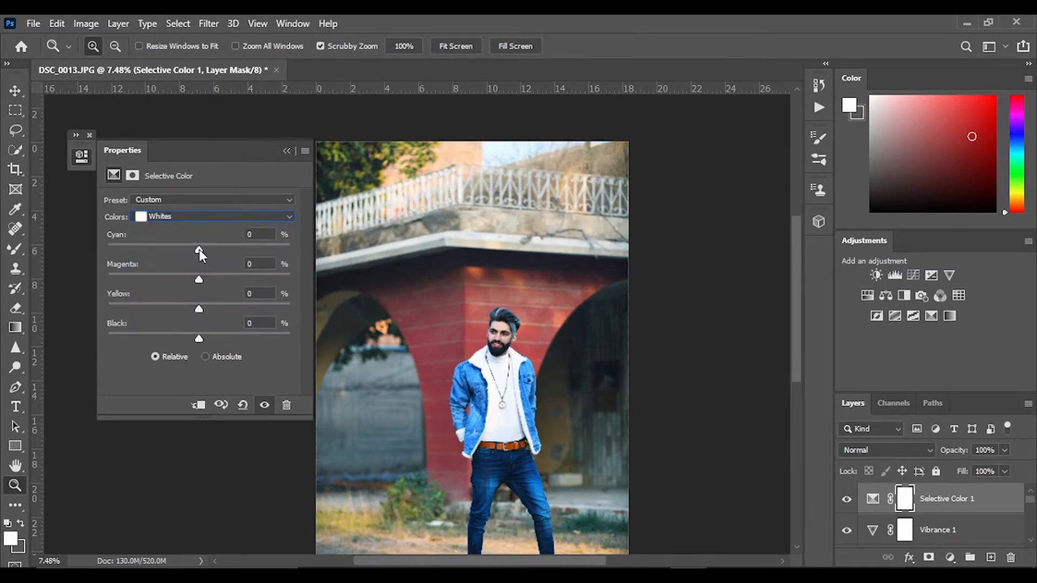
{"action": "left_click_drag", "start_coordinate": [199, 249], "coordinate": [215, 250]}
{"action": "left_click_drag", "start_coordinate": [301, 248], "coordinate": [219, 252]}
{"action": "left_click_drag", "start_coordinate": [191, 306], "coordinate": [138, 301]}
{"action": "left_click", "coordinate": [286, 151]}
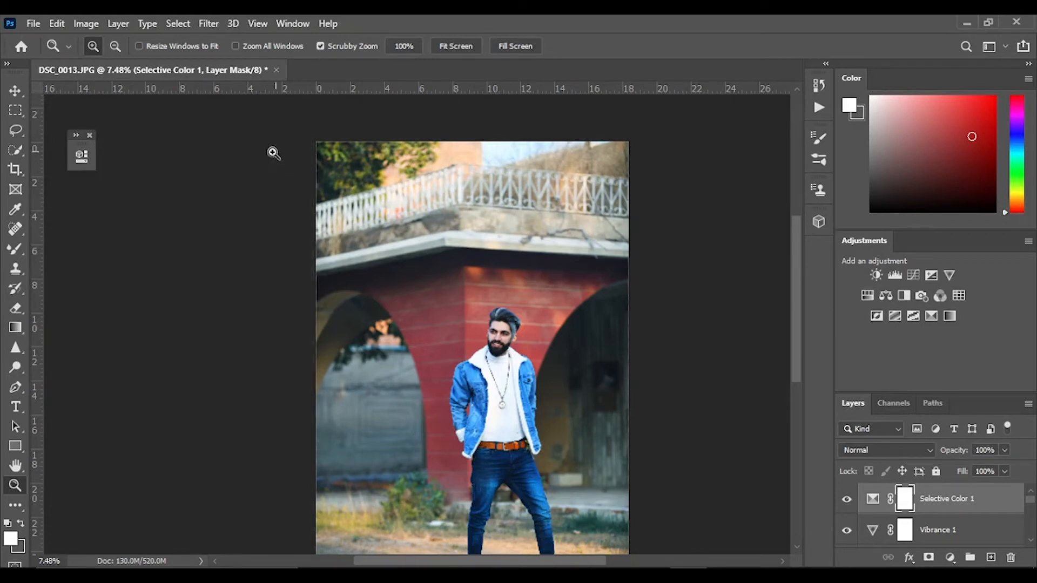
{"action": "left_click", "coordinate": [90, 135]}
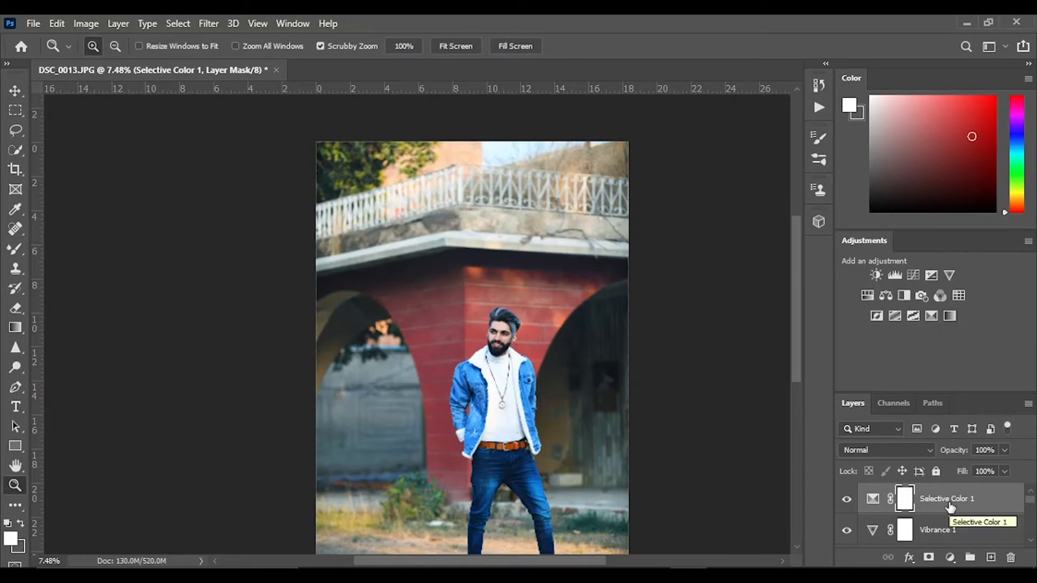
- Merge the Brightness/Contrast and Levels adjustment layers down into the Adjustment layer
{"action": "right_click", "coordinate": [923, 499]}
{"action": "left_click", "coordinate": [983, 525]}
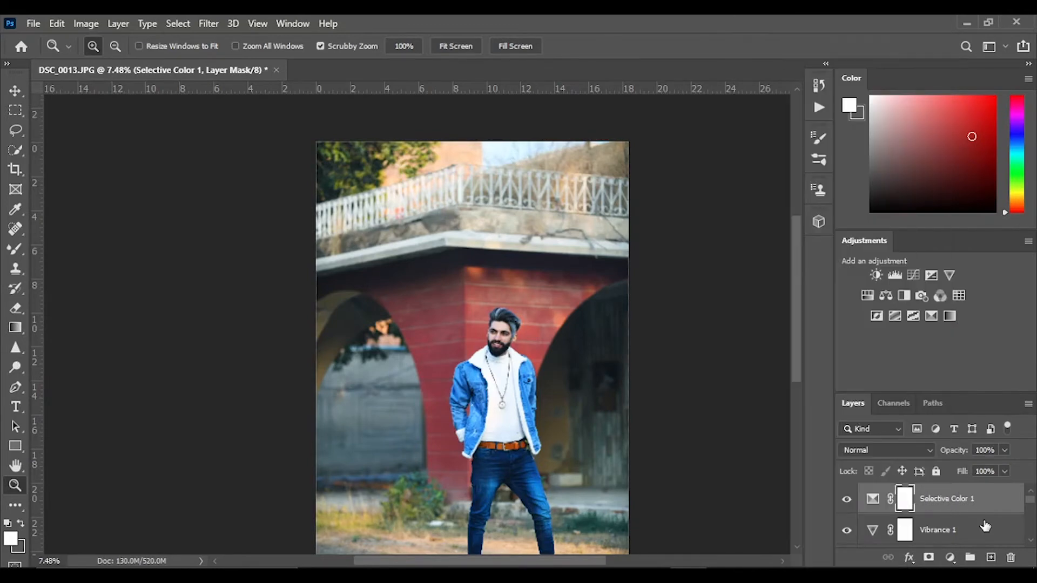
{"action": "scroll", "coordinate": [948, 512], "scroll_direction": "down", "scroll_amount": 3}
{"action": "scroll", "coordinate": [948, 512], "scroll_direction": "down", "scroll_amount": 1}
{"action": "right_click", "coordinate": [945, 499]}
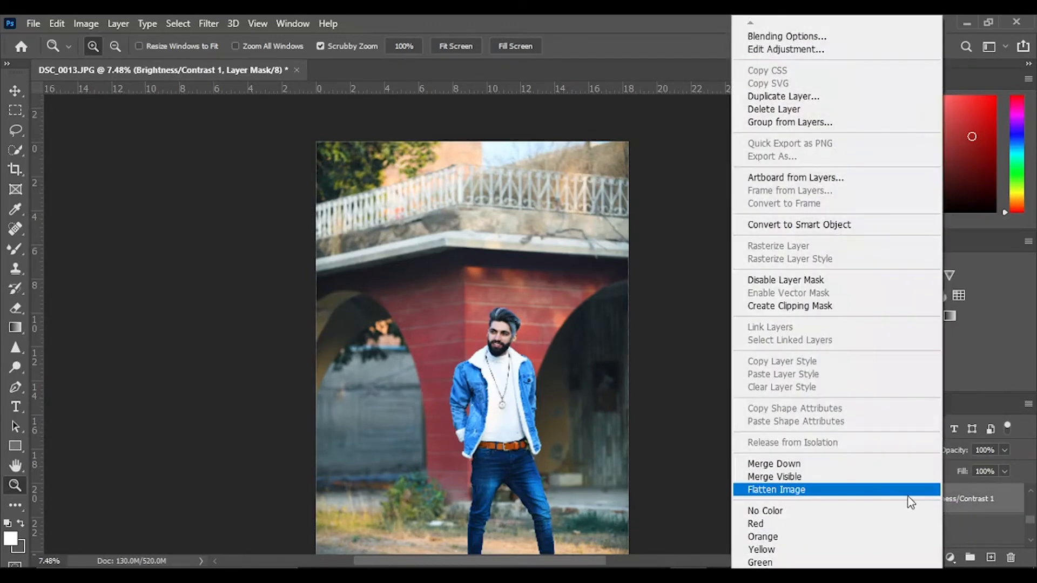
{"action": "left_click", "coordinate": [818, 464]}
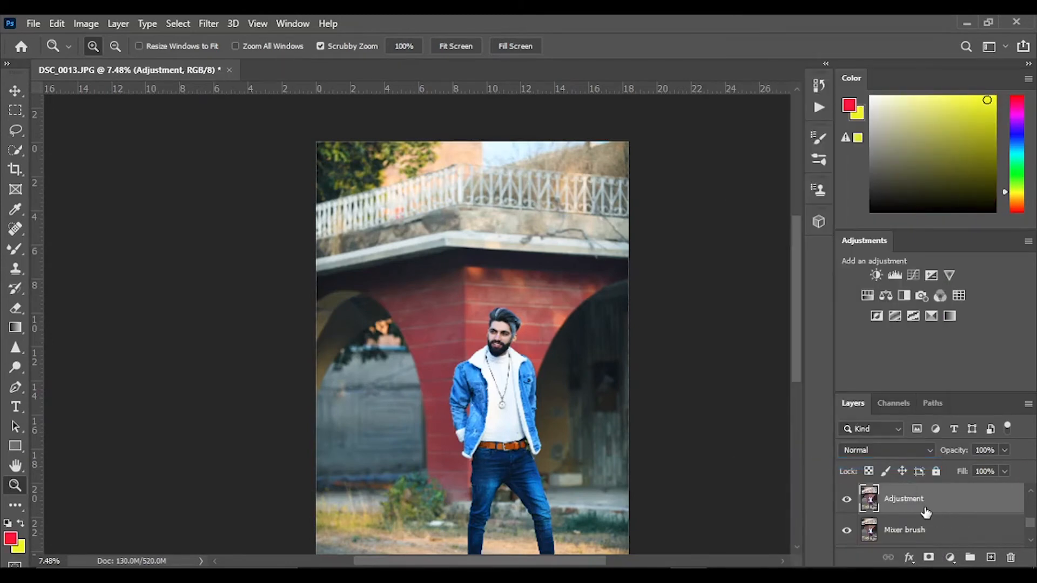
{"action": "scroll", "coordinate": [925, 512], "scroll_direction": "up", "scroll_amount": 2}
{"action": "right_click", "coordinate": [932, 529]}
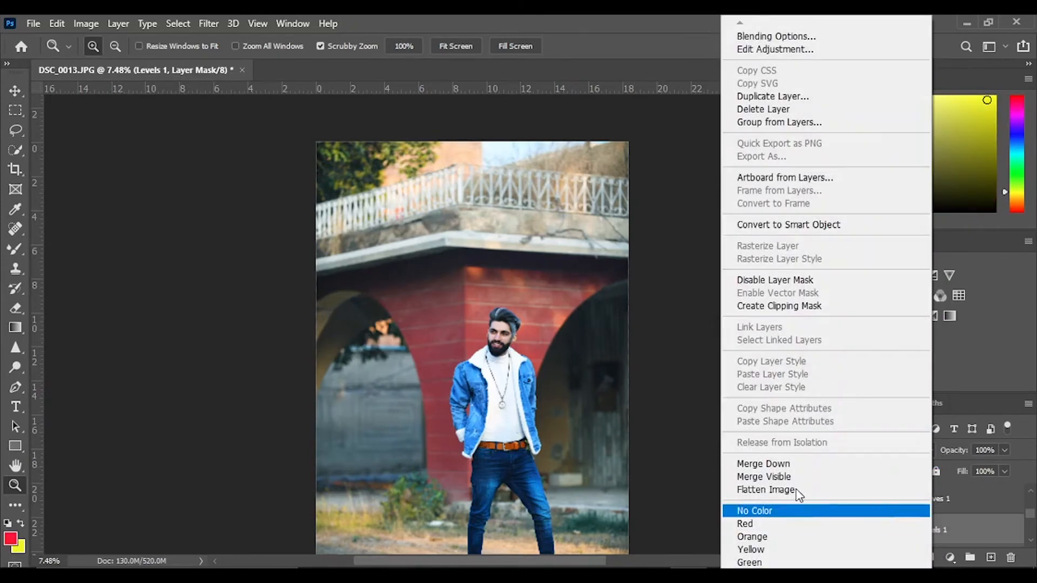
{"action": "left_click", "coordinate": [788, 463]}
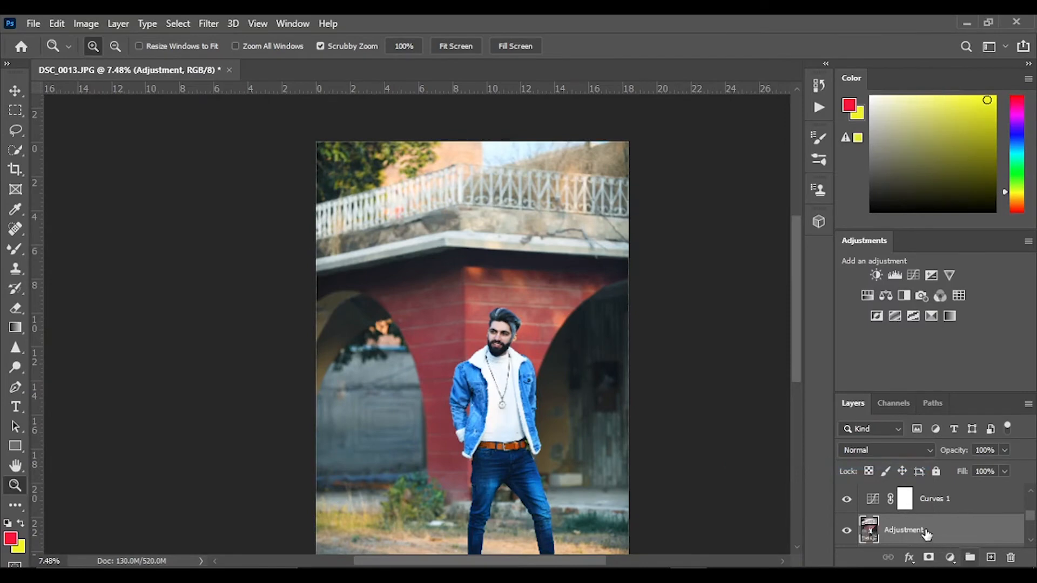
- Merge the Curves and Exposure adjustment layers down into the Adjustment layer
{"action": "scroll", "coordinate": [935, 516], "scroll_direction": "up", "scroll_amount": 1}
{"action": "left_click", "coordinate": [943, 505]}
{"action": "right_click", "coordinate": [920, 506]}
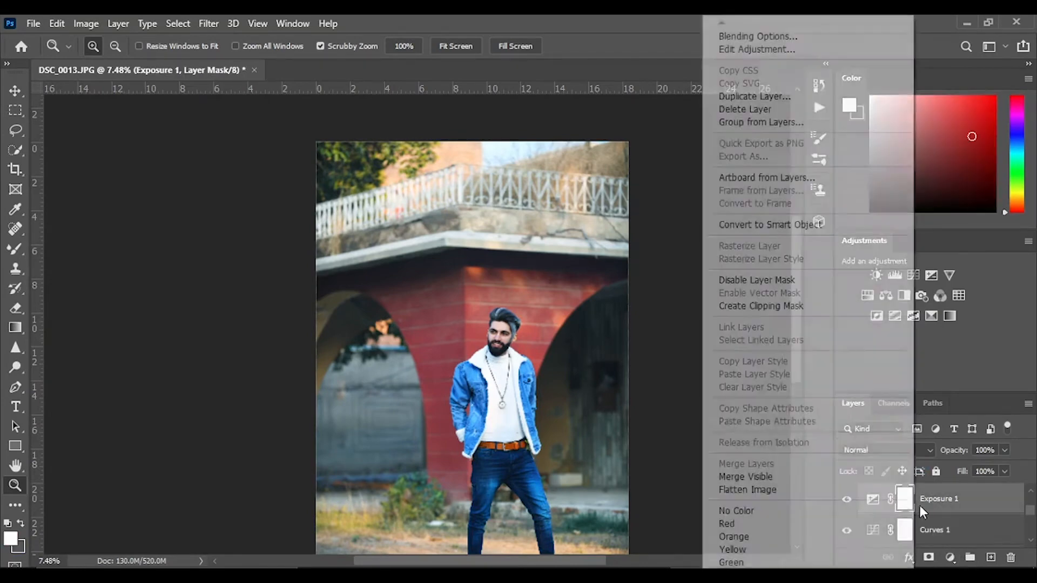
{"action": "right_click", "coordinate": [940, 529]}
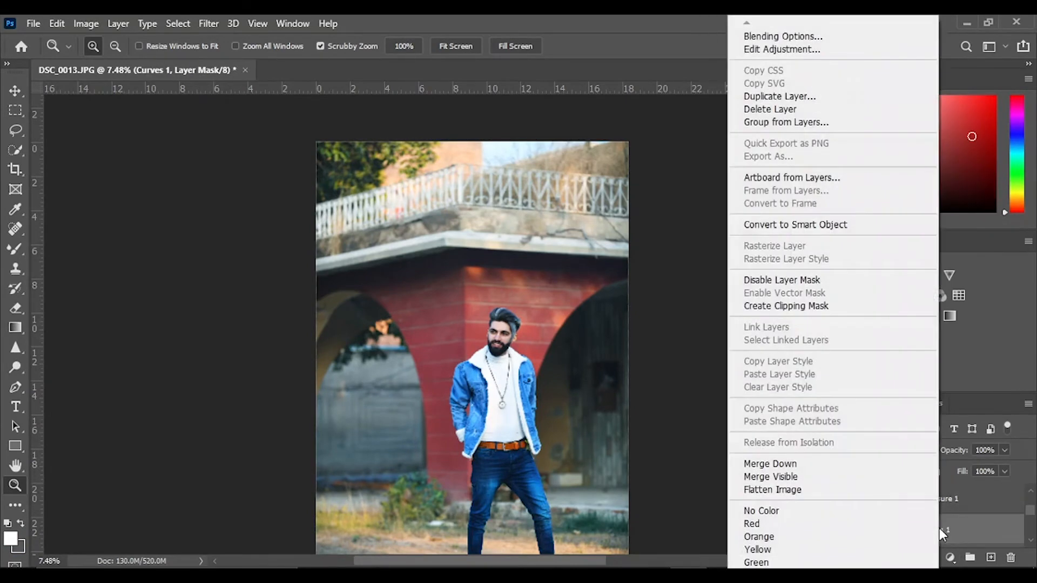
{"action": "left_click", "coordinate": [794, 462]}
{"action": "right_click", "coordinate": [969, 504]}
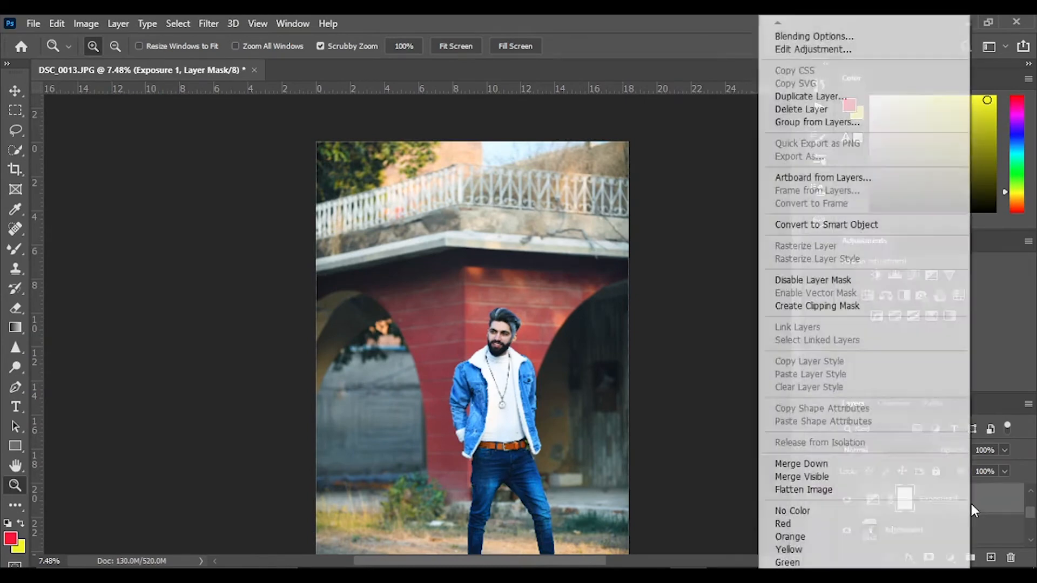
{"action": "left_click", "coordinate": [826, 465]}
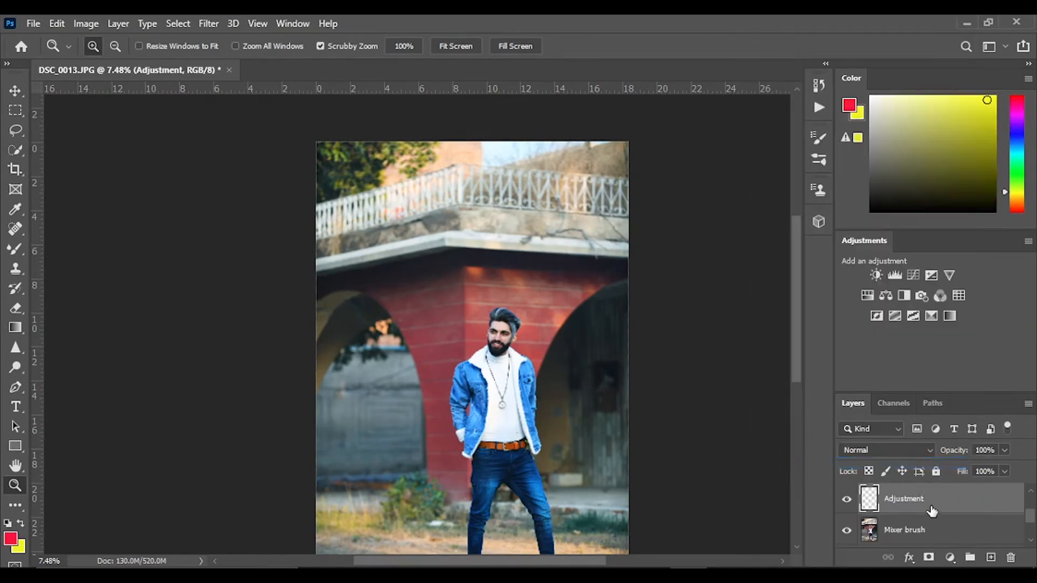
- Merge the Vibrance and Selective Color adjustment layers down into the Adjustment layer
{"action": "scroll", "coordinate": [928, 504], "scroll_direction": "up", "scroll_amount": 2}
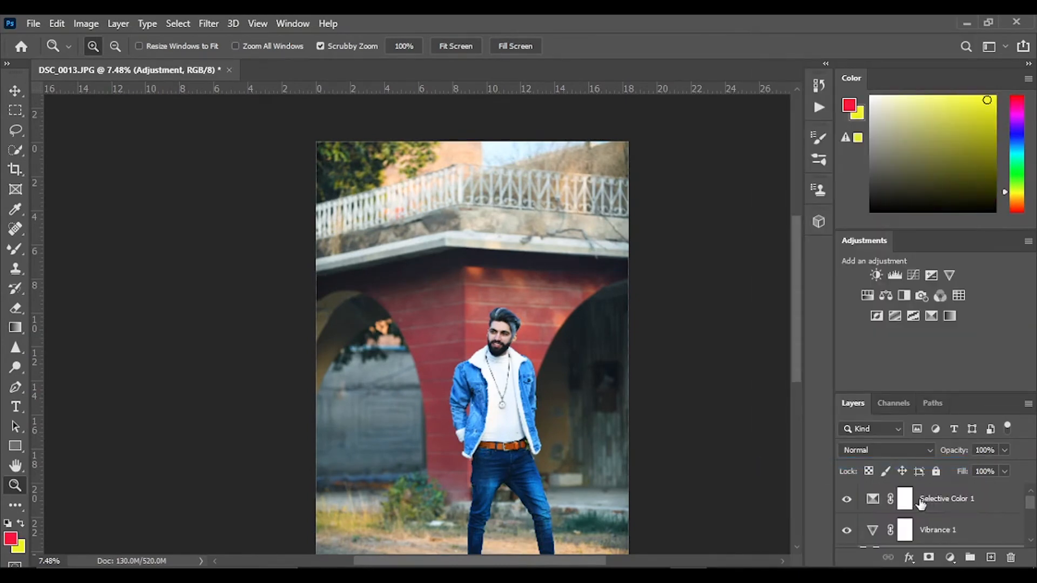
{"action": "right_click", "coordinate": [942, 530]}
{"action": "left_click", "coordinate": [783, 465]}
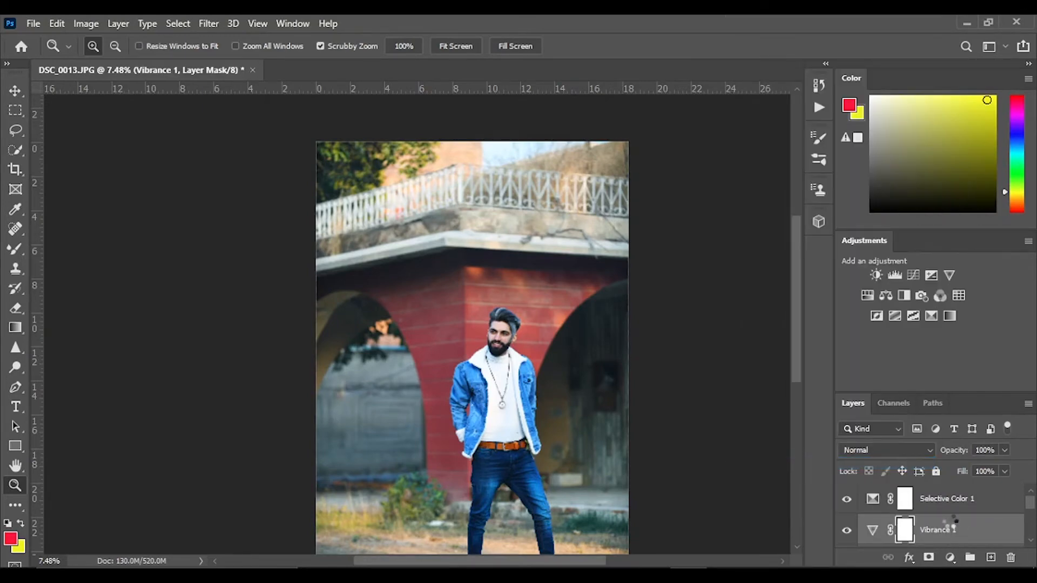
{"action": "right_click", "coordinate": [940, 505]}
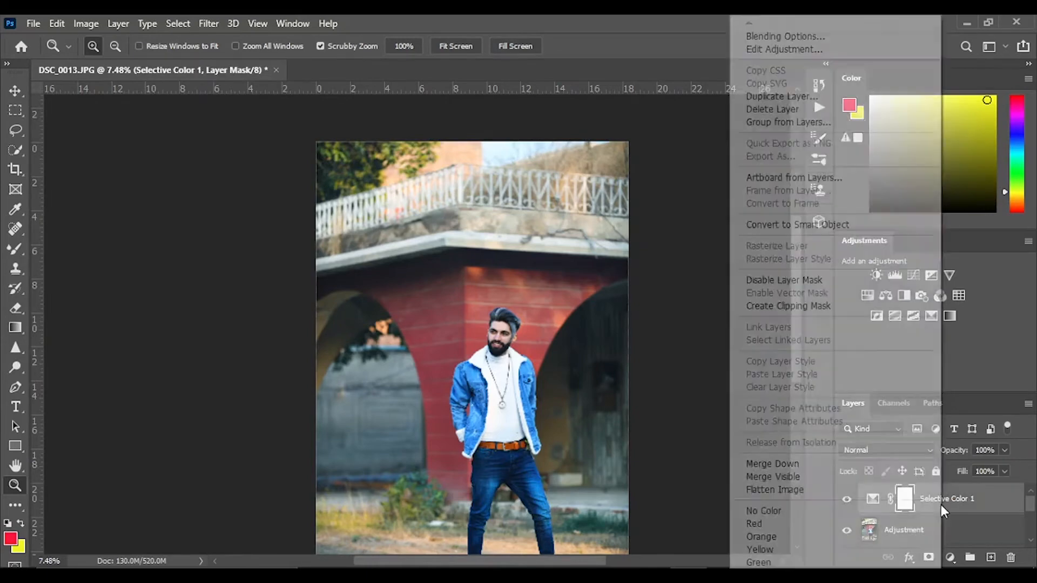
{"action": "left_click", "coordinate": [791, 464]}
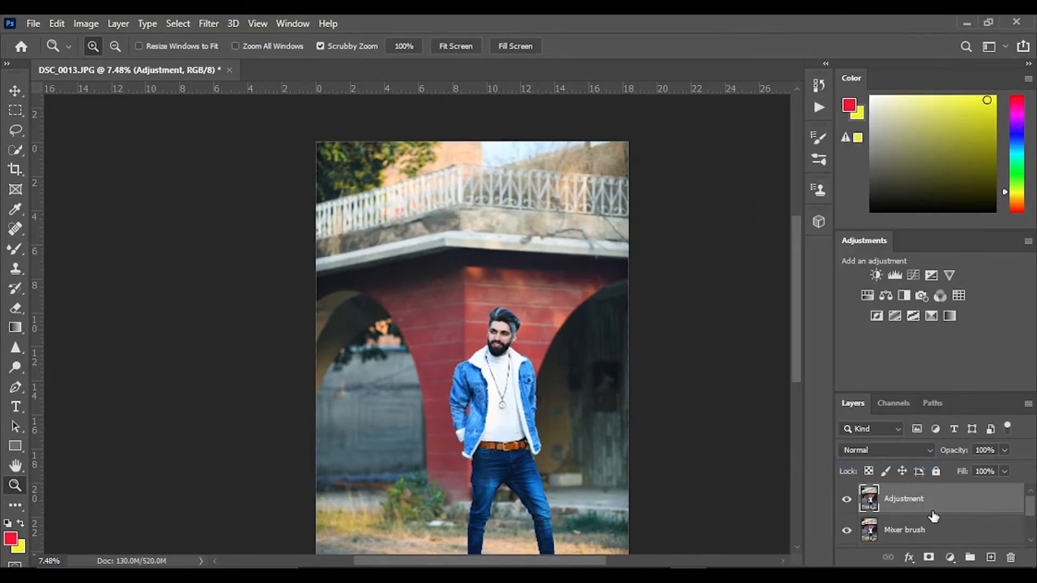
- Merge the Adjustment layer down into Mixer brush, and merge the result into the Healin tool layer
{"action": "right_click", "coordinate": [903, 505]}
{"action": "left_click", "coordinate": [804, 477]}
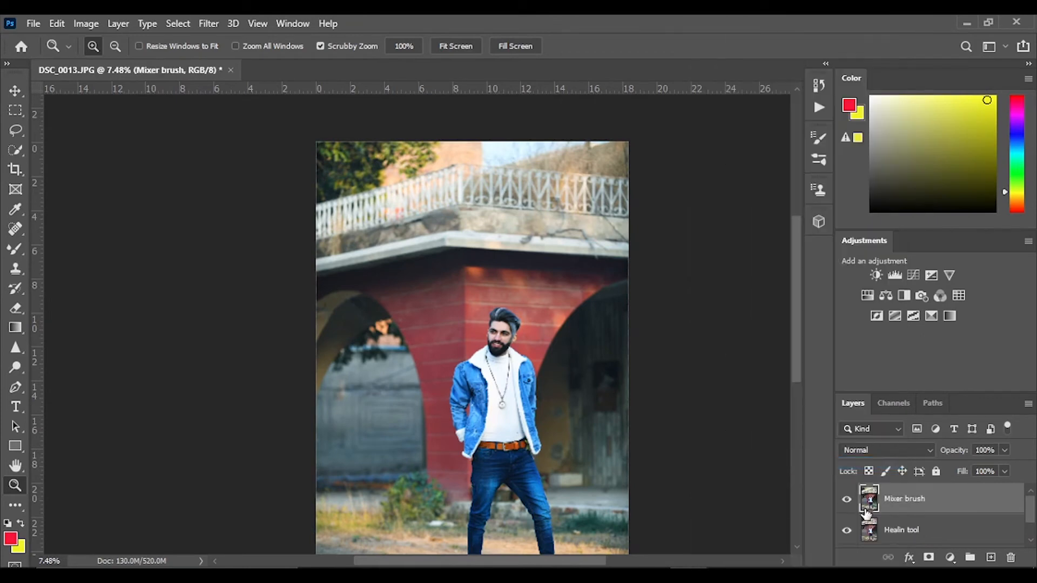
{"action": "right_click", "coordinate": [922, 500]}
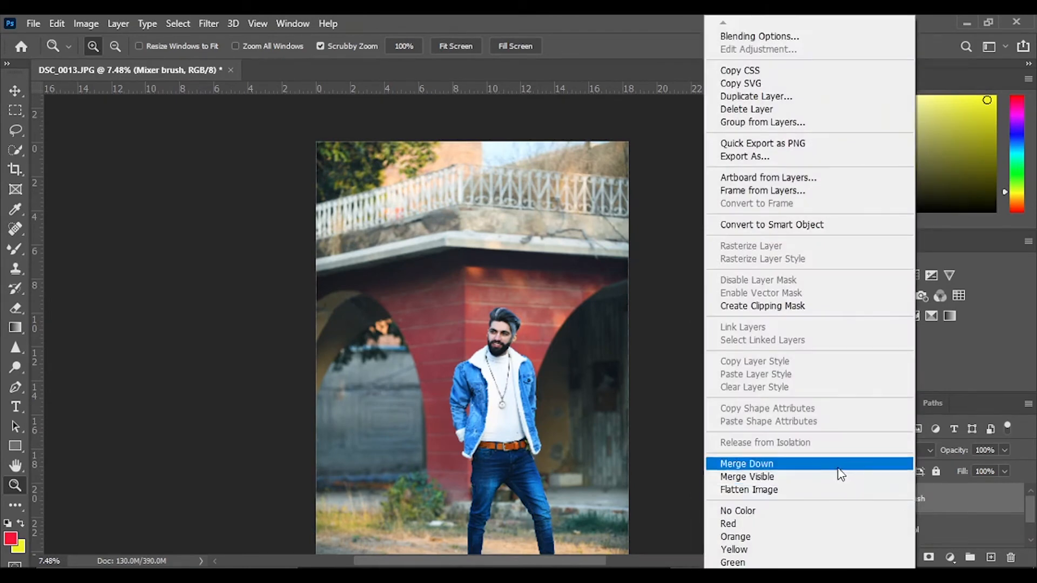
{"action": "left_click", "coordinate": [838, 463]}
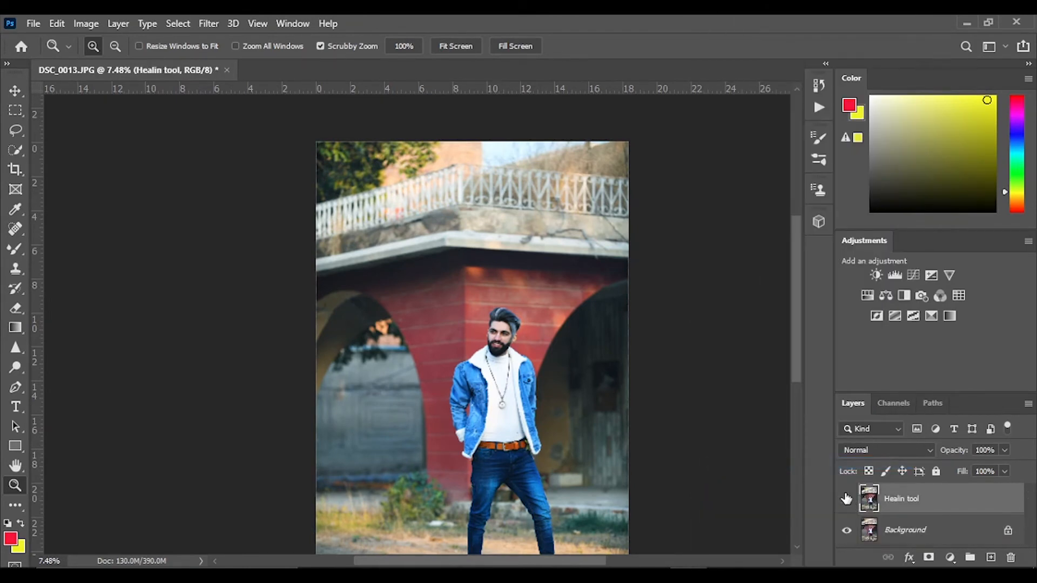
- Compare the edit with the original by hiding and showing the Healin tool layer, and view the man up close
{"action": "left_click", "coordinate": [846, 499]}
{"action": "left_click", "coordinate": [847, 499]}
{"action": "left_click_drag", "start_coordinate": [523, 308], "coordinate": [565, 345]}
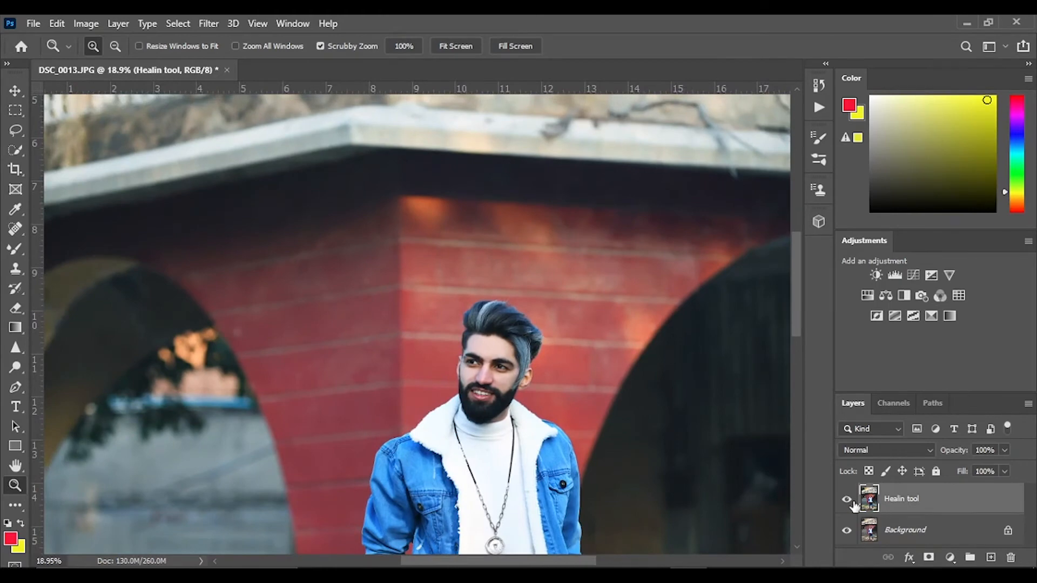
- Compare the edit with the original by repeatedly hiding and showing the Healin tool layer, and view the whole photo
{"action": "left_click", "coordinate": [851, 500]}
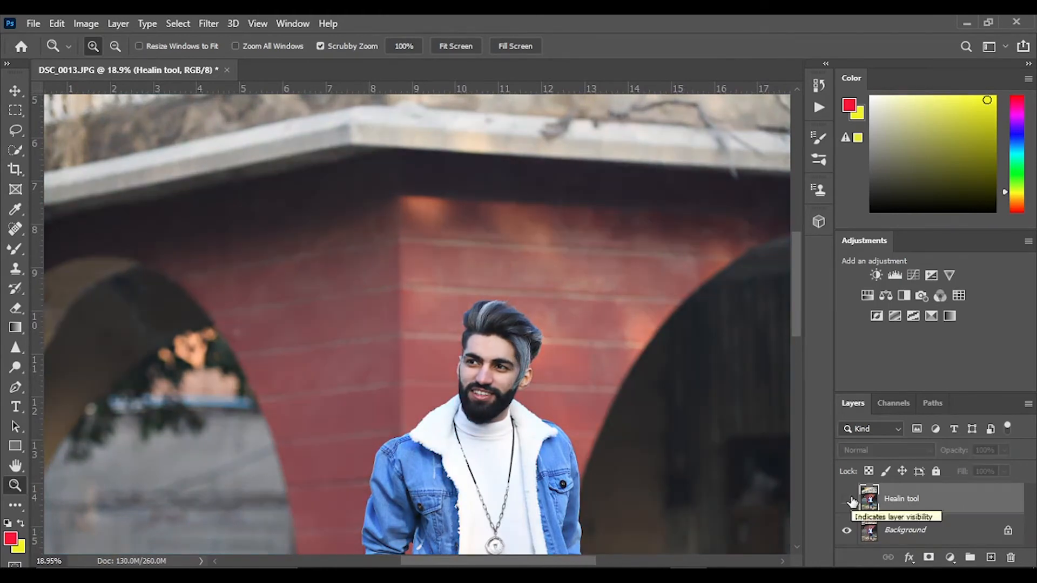
{"action": "left_click", "coordinate": [850, 502]}
{"action": "left_click", "coordinate": [851, 501]}
{"action": "left_click", "coordinate": [850, 501]}
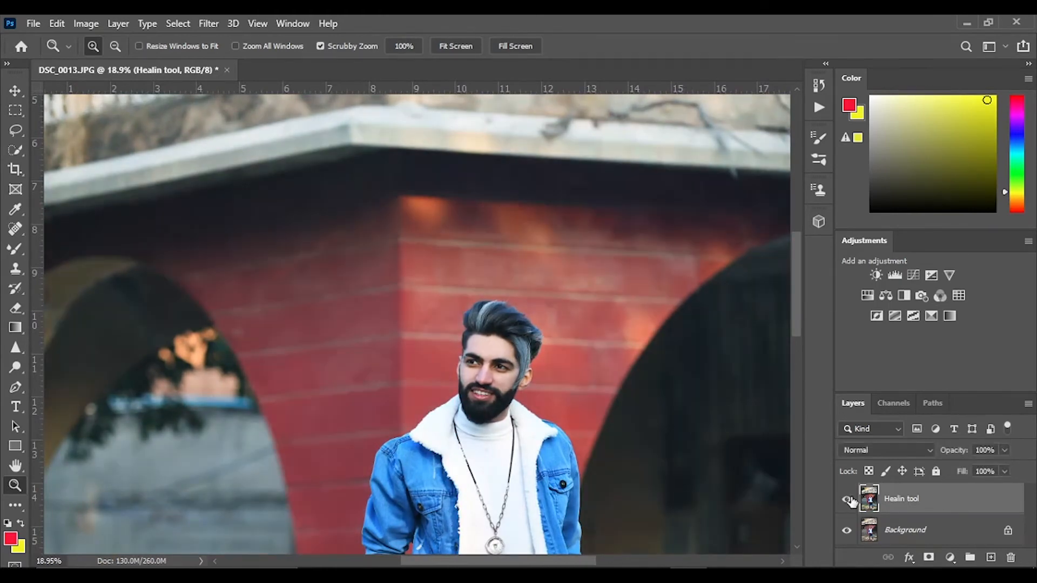
{"action": "left_click_drag", "start_coordinate": [575, 419], "coordinate": [646, 404]}
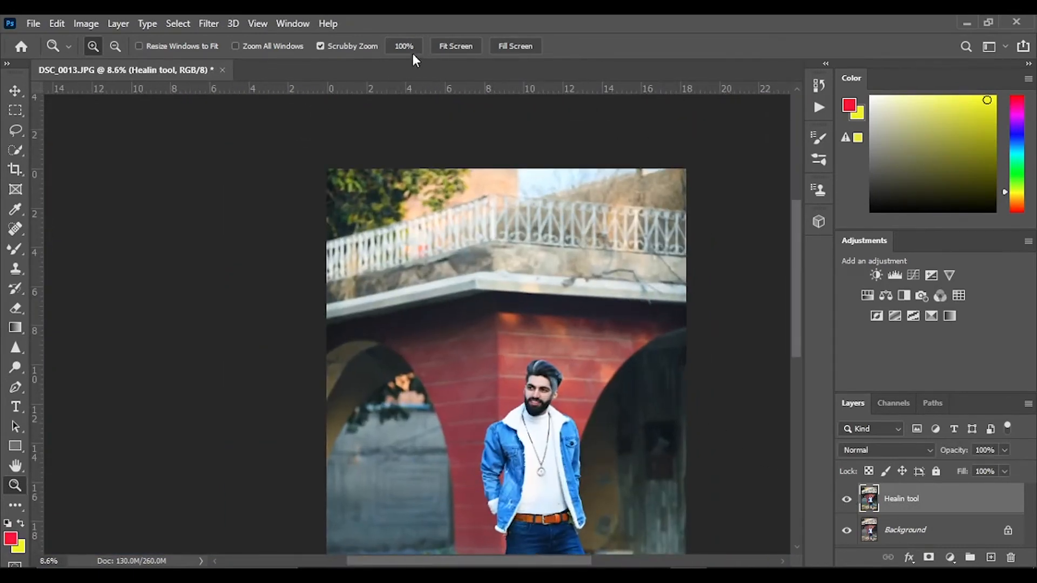
{"action": "left_click", "coordinate": [455, 46]}
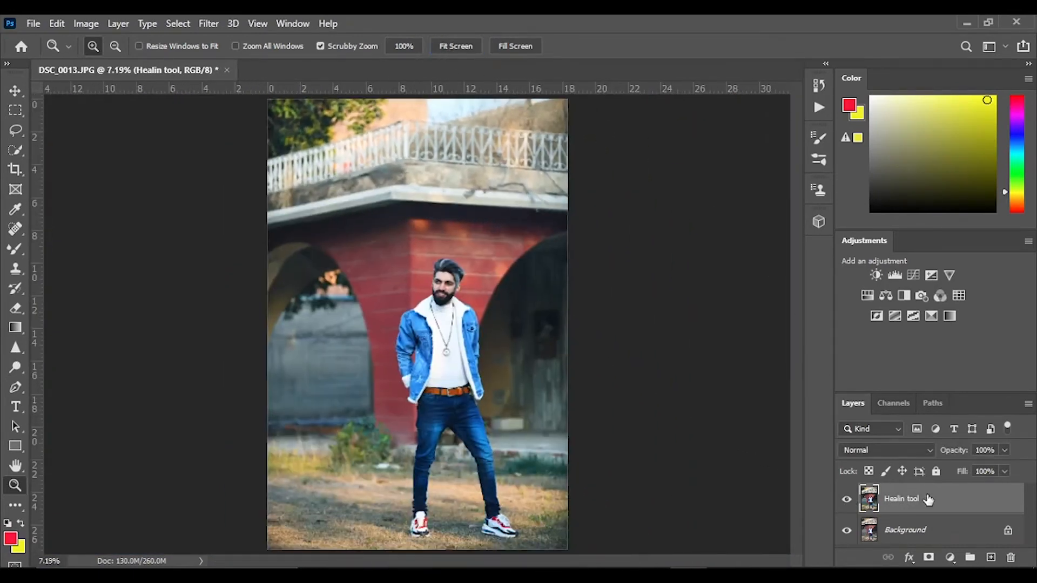
- Duplicate the Healin tool layer and open the copy in the Liquify filter
{"action": "key", "text": "ctrl+j"}
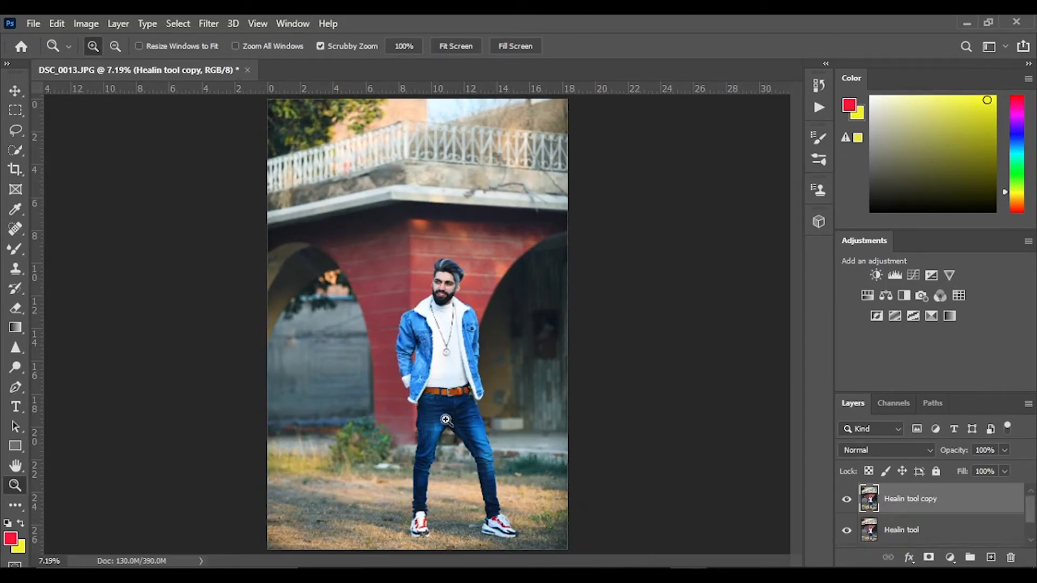
{"action": "left_click_drag", "start_coordinate": [436, 253], "coordinate": [533, 282]}
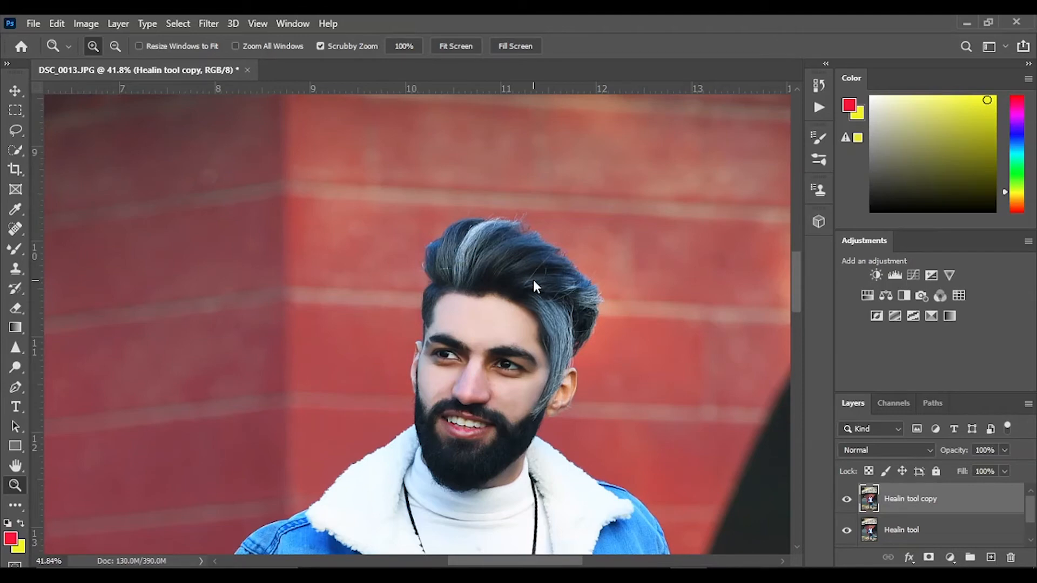
{"action": "key", "text": "ctrl+shift+x"}
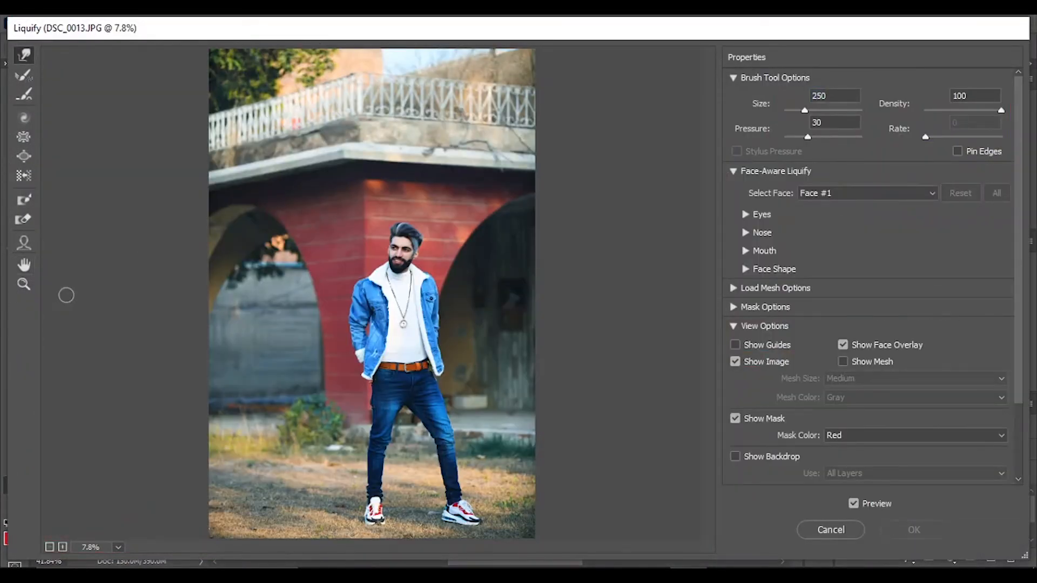
- Push the upper outline of the man's hair outward in Liquify with the Forward Warp tool, and apply the filter
{"action": "left_click", "coordinate": [23, 284]}
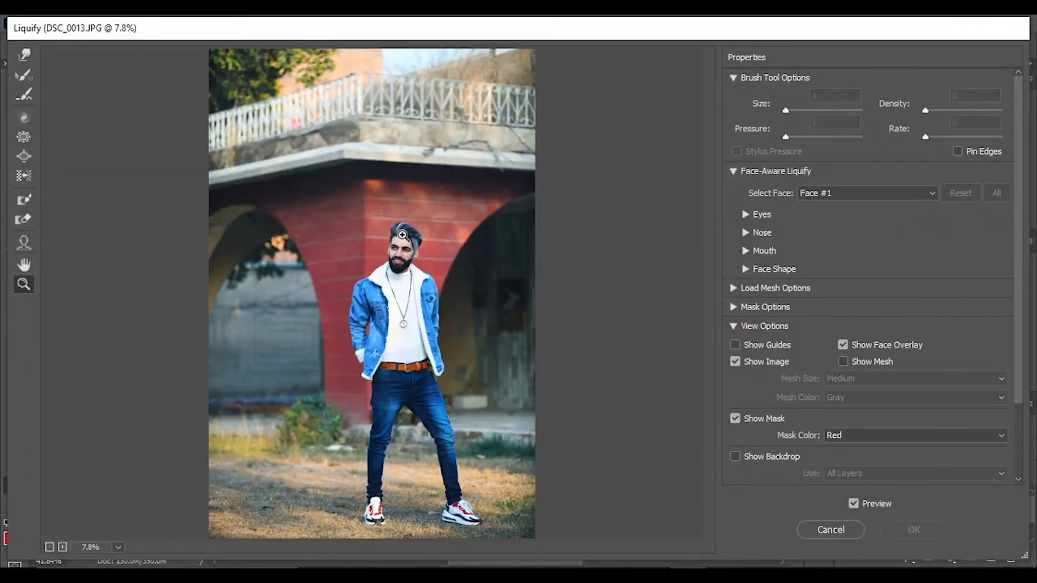
{"action": "left_click", "coordinate": [403, 233]}
{"action": "left_click", "coordinate": [409, 237]}
{"action": "left_click", "coordinate": [409, 237]}
{"action": "scroll", "coordinate": [411, 253], "scroll_direction": "down", "scroll_amount": 10}
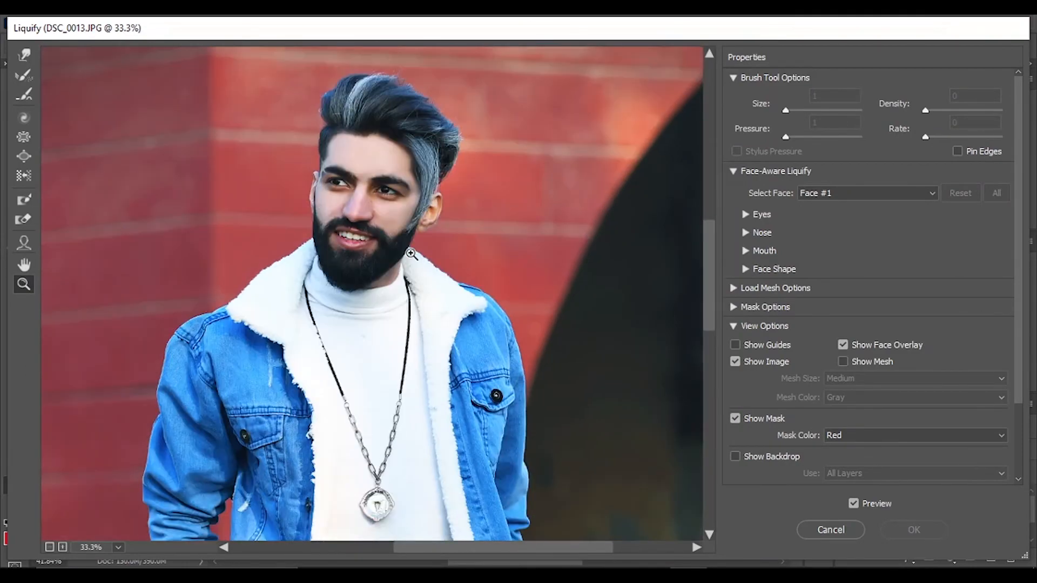
{"action": "scroll", "coordinate": [410, 253], "scroll_direction": "up", "scroll_amount": 2}
{"action": "left_click", "coordinate": [411, 254]}
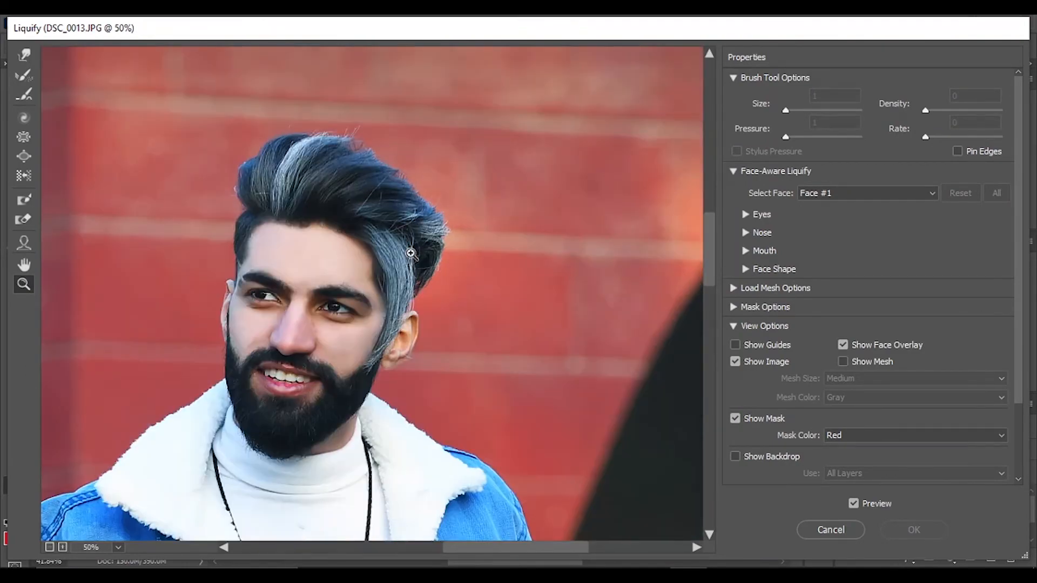
{"action": "left_click", "coordinate": [410, 253]}
{"action": "scroll", "coordinate": [203, 247], "scroll_direction": "up", "scroll_amount": 1}
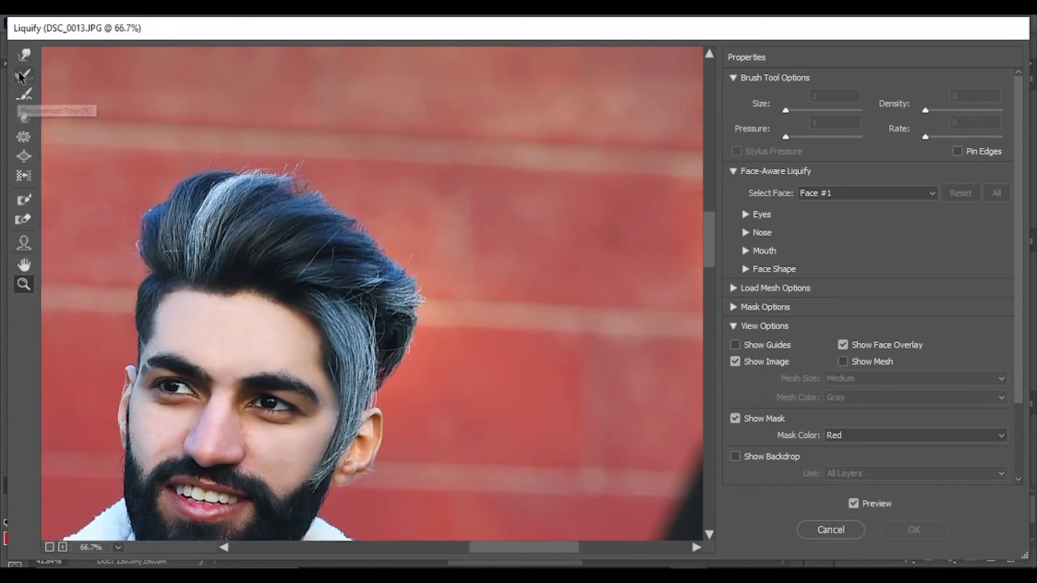
{"action": "left_click", "coordinate": [24, 55]}
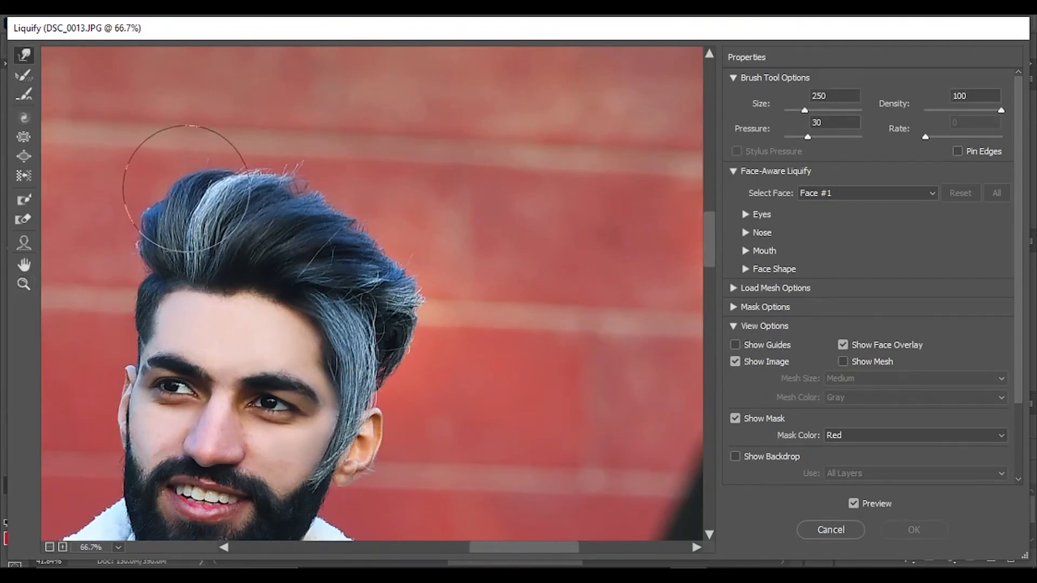
{"action": "mouse_move", "coordinate": [186, 189]}
{"action": "left_mouse_down"}
{"action": "mouse_move", "coordinate": [322, 208]}
{"action": "mouse_move", "coordinate": [356, 240]}
{"action": "mouse_move", "coordinate": [398, 246]}
{"action": "mouse_move", "coordinate": [374, 231]}
{"action": "left_mouse_up"}
{"action": "left_click_drag", "start_coordinate": [308, 221], "coordinate": [313, 199]}
{"action": "left_click_drag", "start_coordinate": [372, 241], "coordinate": [384, 236]}
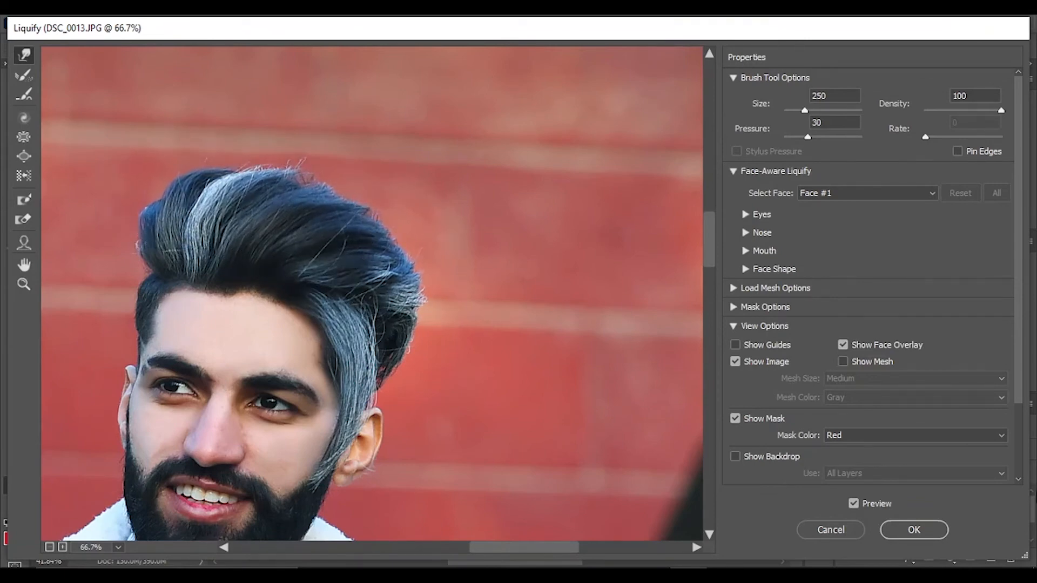
{"action": "left_click", "coordinate": [914, 529]}
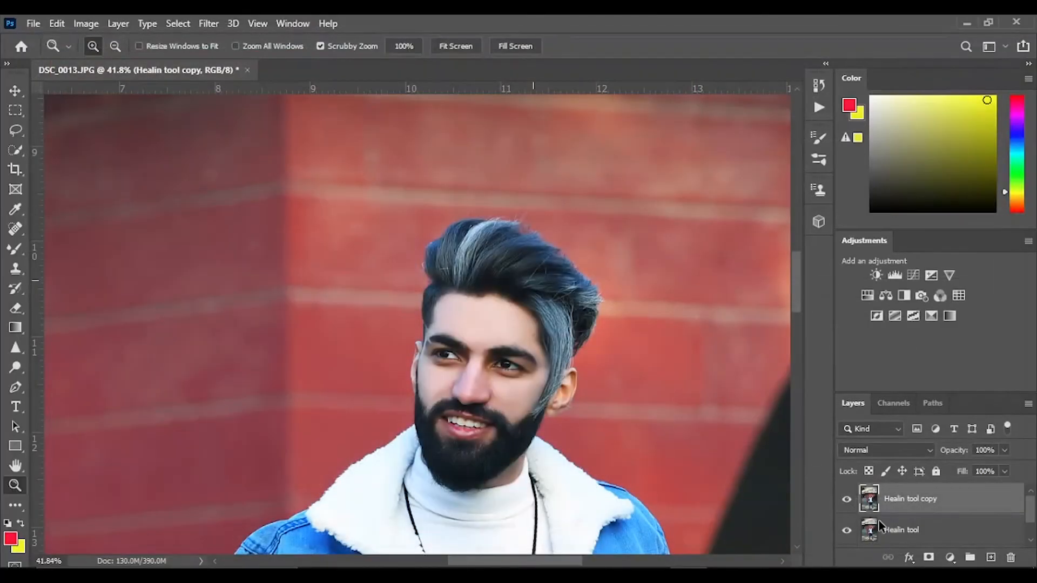
- Compare the reshaped hair by hiding and showing the Healin tool copy, and merge the copy down into the Healin tool layer
{"action": "left_click_drag", "start_coordinate": [436, 341], "coordinate": [357, 333]}
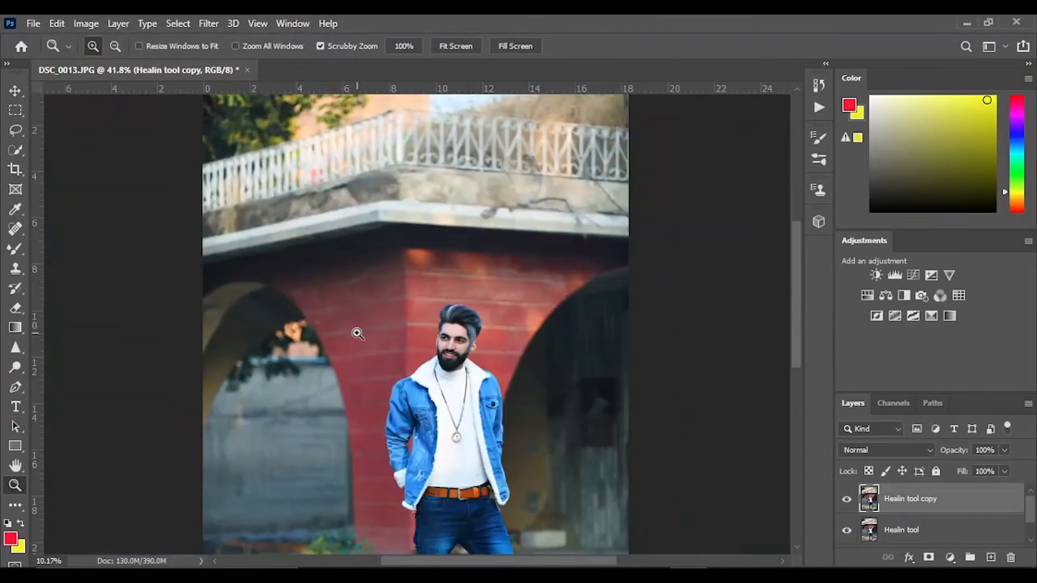
{"action": "left_click", "coordinate": [847, 499]}
{"action": "left_click", "coordinate": [846, 499]}
{"action": "left_click", "coordinate": [846, 499]}
{"action": "left_click", "coordinate": [847, 499]}
{"action": "right_click", "coordinate": [975, 506]}
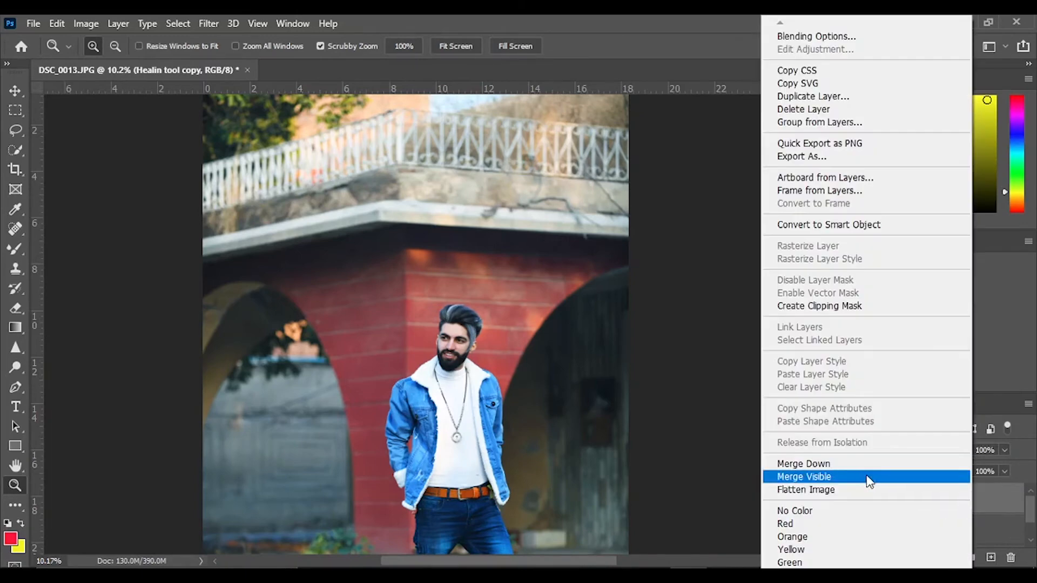
{"action": "left_click", "coordinate": [856, 464]}
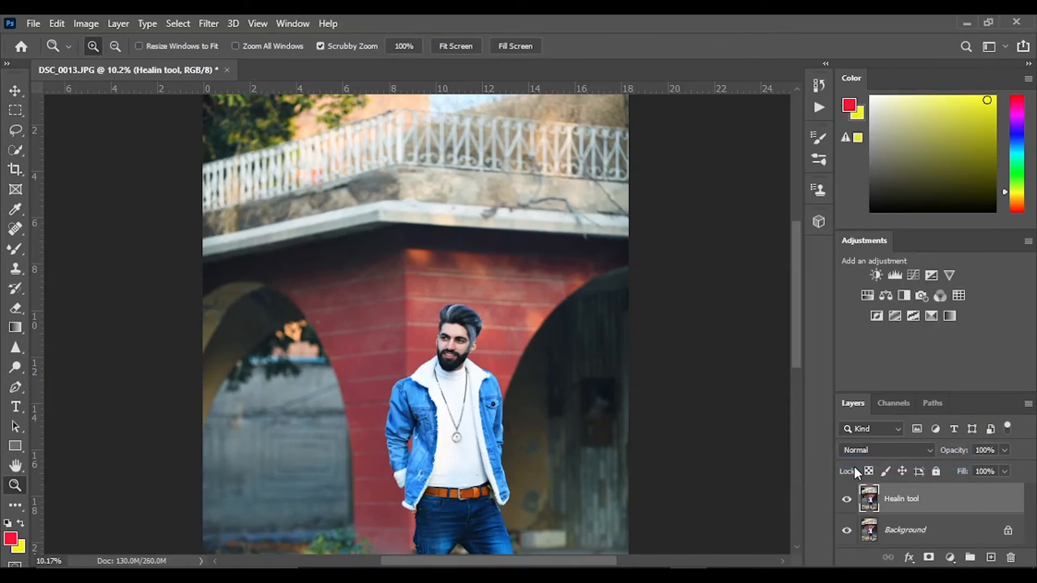
- Duplicate the Healin tool layer and rename the copy as sharpen
{"action": "left_click_drag", "start_coordinate": [480, 320], "coordinate": [554, 368]}
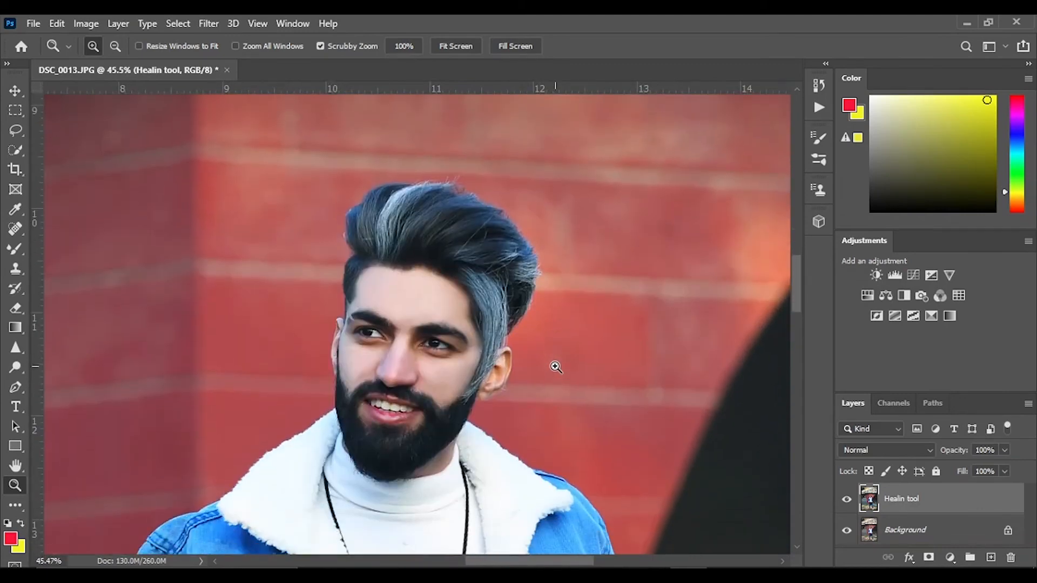
{"action": "key", "text": "ctrl+j"}
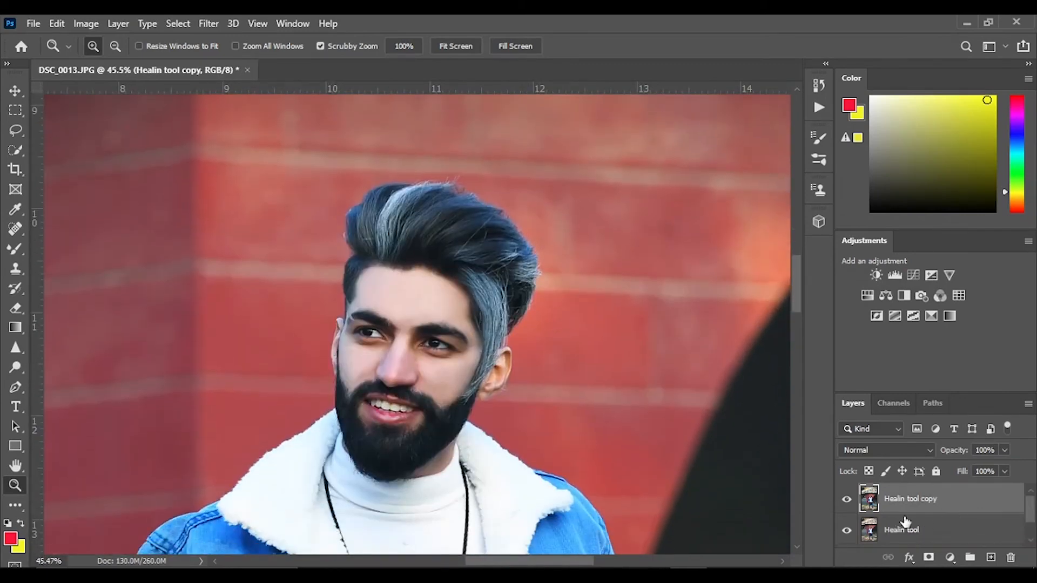
{"action": "double_click", "coordinate": [911, 499]}
{"action": "type", "text": "shar"}
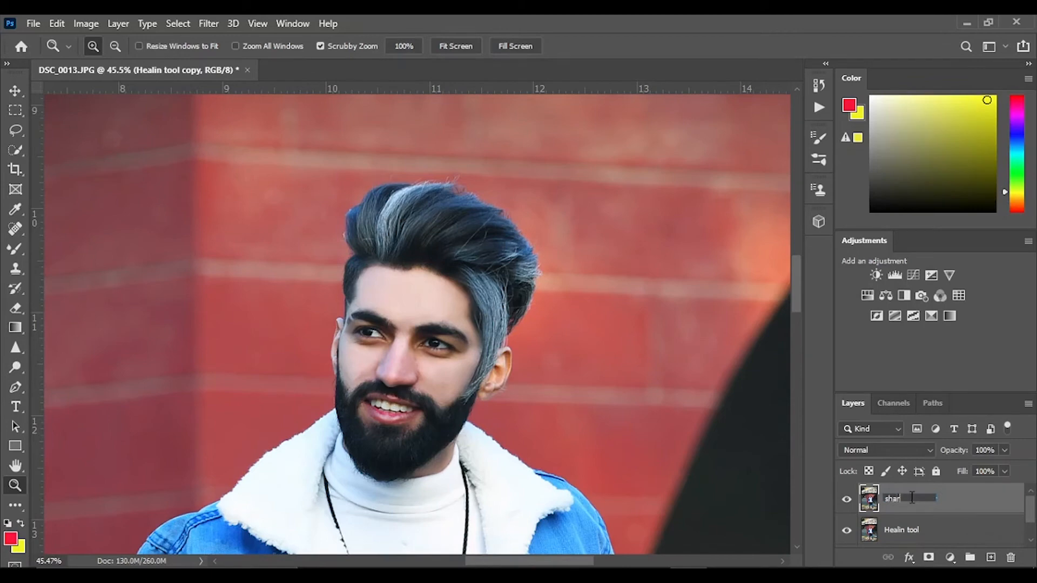
{"action": "type", "text": "pen"}
{"action": "key", "text": "Return"}
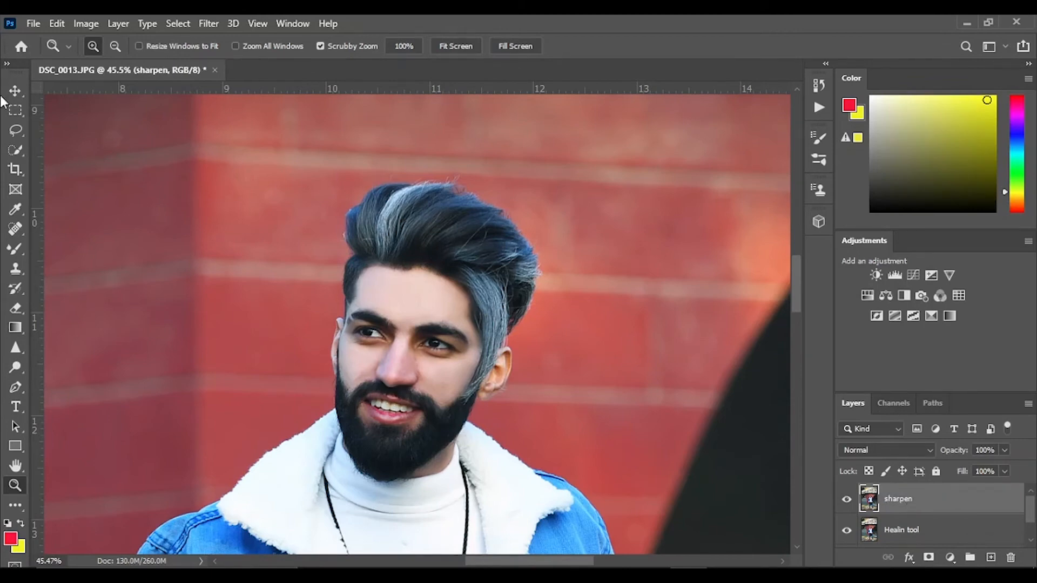
- Sharpen the eyebrow and eye area next to the ear with the Sharpen tool at 100% strength, reducing the brush size to 10
{"action": "left_click", "coordinate": [18, 351]}
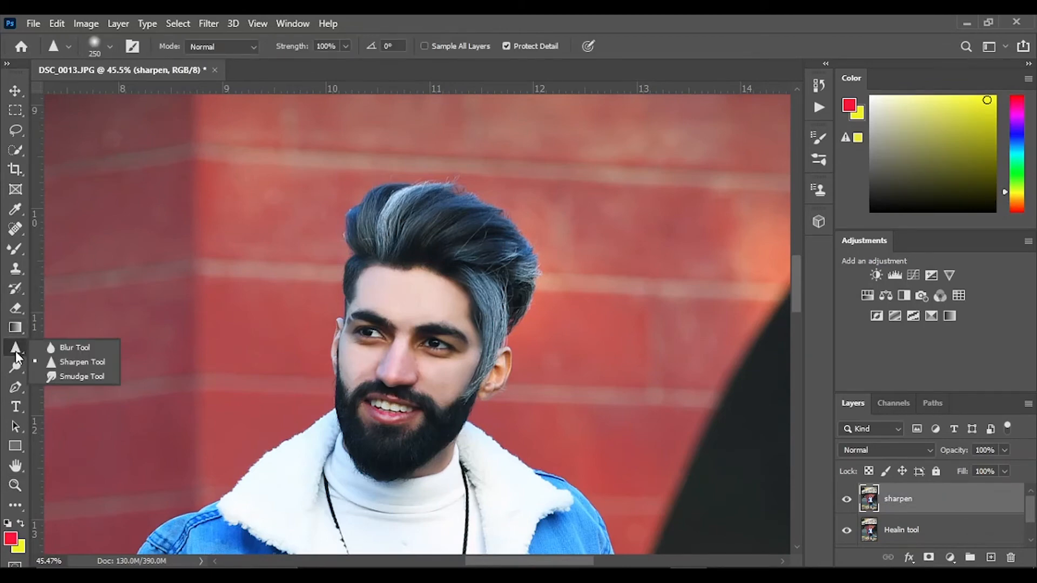
{"action": "left_click", "coordinate": [33, 361]}
{"action": "scroll", "coordinate": [243, 347], "scroll_direction": "down", "scroll_amount": 3}
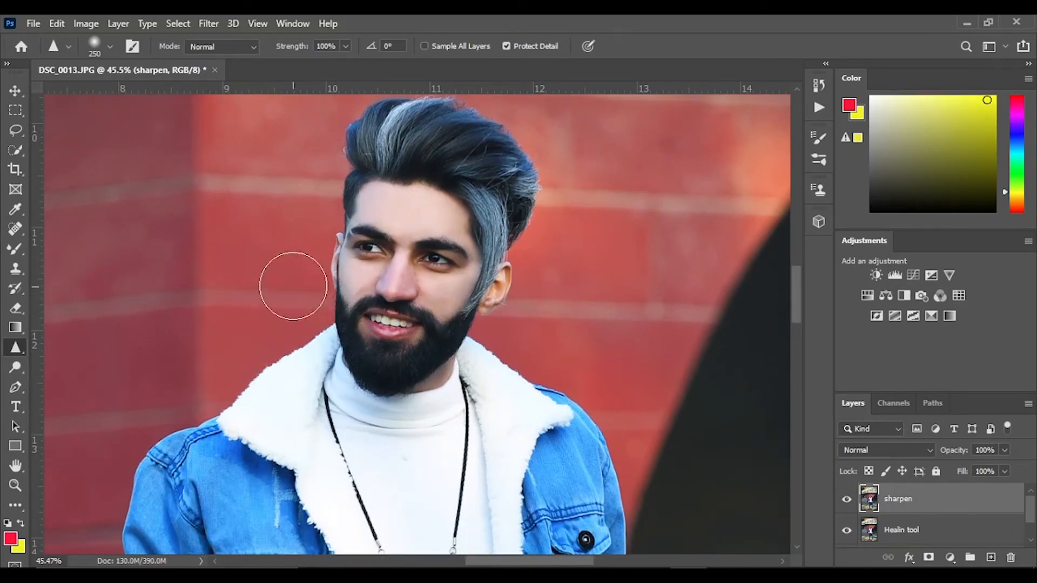
{"action": "left_click", "coordinate": [15, 485]}
{"action": "left_click_drag", "start_coordinate": [346, 226], "coordinate": [439, 283]}
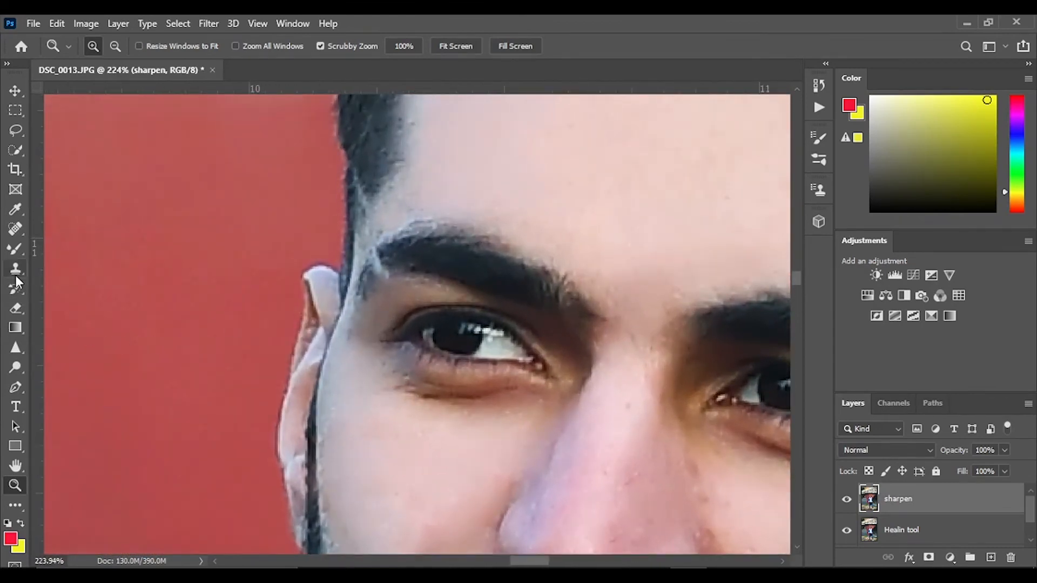
{"action": "left_click", "coordinate": [16, 349]}
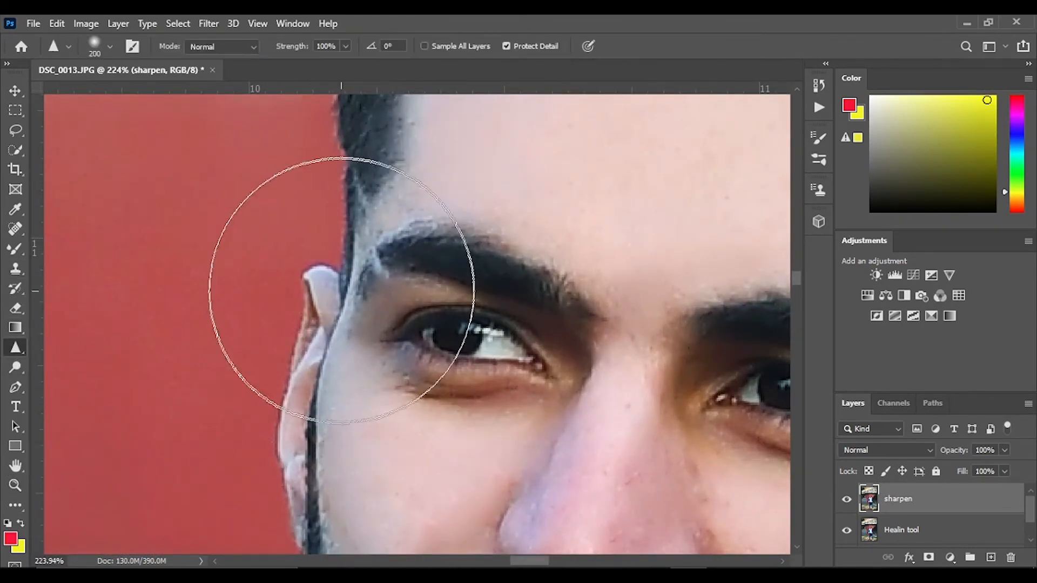
{"action": "key", "text": "bracketleft"}
{"action": "key", "text": "bracketleft"}
{"action": "key", "text": "bracketleft"}
{"action": "key", "text": "bracketleft"}
{"action": "key", "text": "bracketleft"}
{"action": "key", "text": "bracketleft"}
{"action": "key", "text": "bracketleft"}
{"action": "key", "text": "bracketleft"}
{"action": "key", "text": "bracketleft"}
{"action": "key", "text": "bracketleft"}
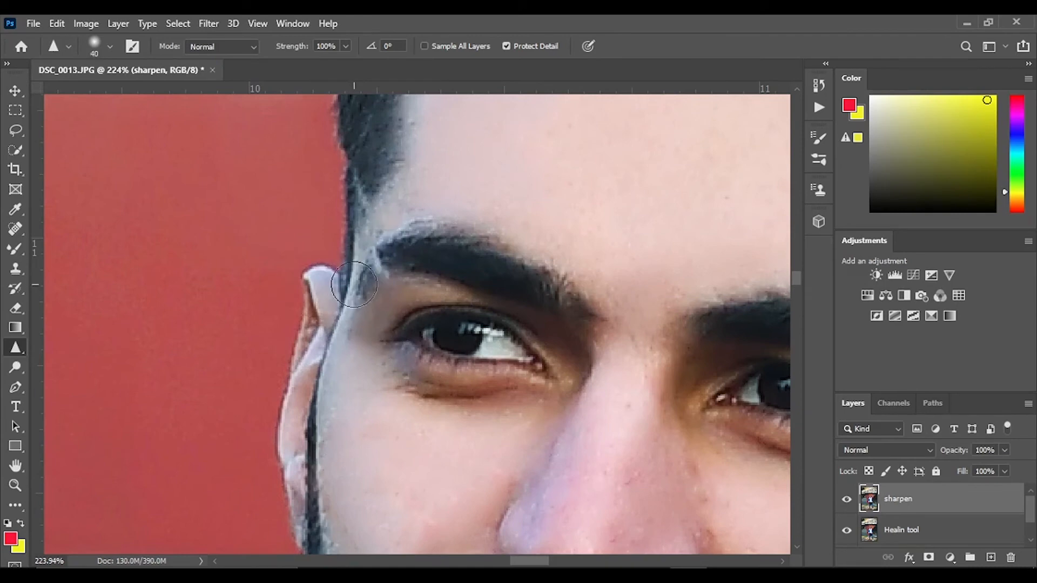
{"action": "key", "text": "bracketleft"}
{"action": "key", "text": "bracketleft"}
{"action": "left_click_drag", "start_coordinate": [366, 288], "coordinate": [368, 257]}
{"action": "key", "text": "bracketleft"}
{"action": "scroll", "coordinate": [373, 260], "scroll_direction": "down", "scroll_amount": 3}
{"action": "left_click", "coordinate": [15, 485]}
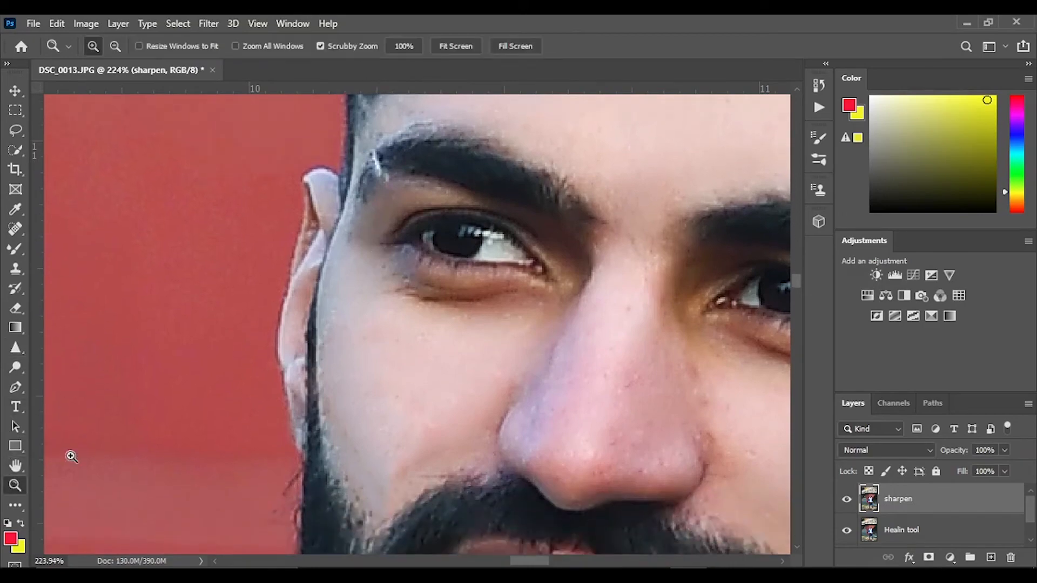
{"action": "left_click_drag", "start_coordinate": [480, 321], "coordinate": [435, 308]}
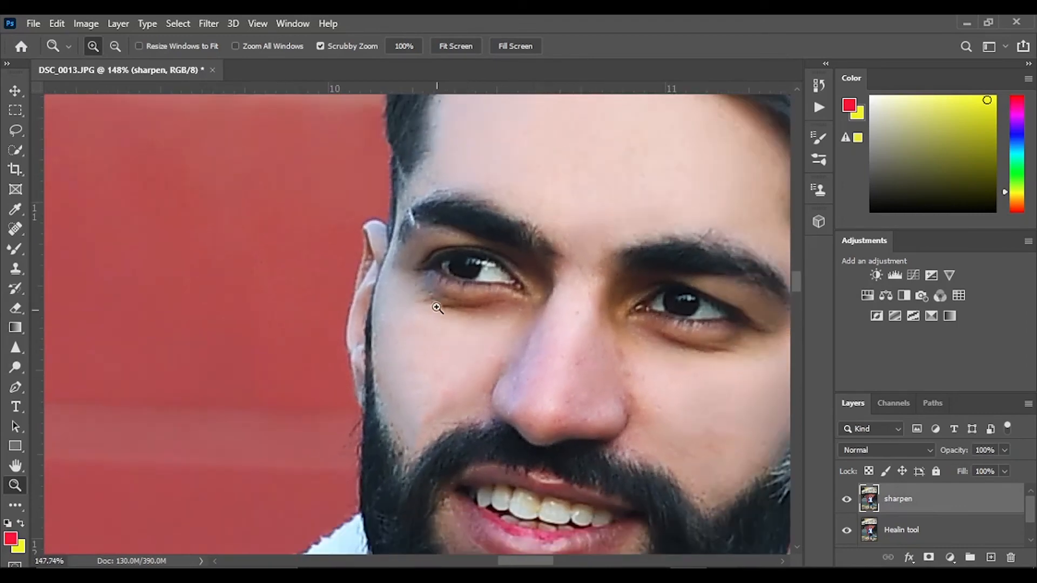
{"action": "left_click", "coordinate": [16, 349]}
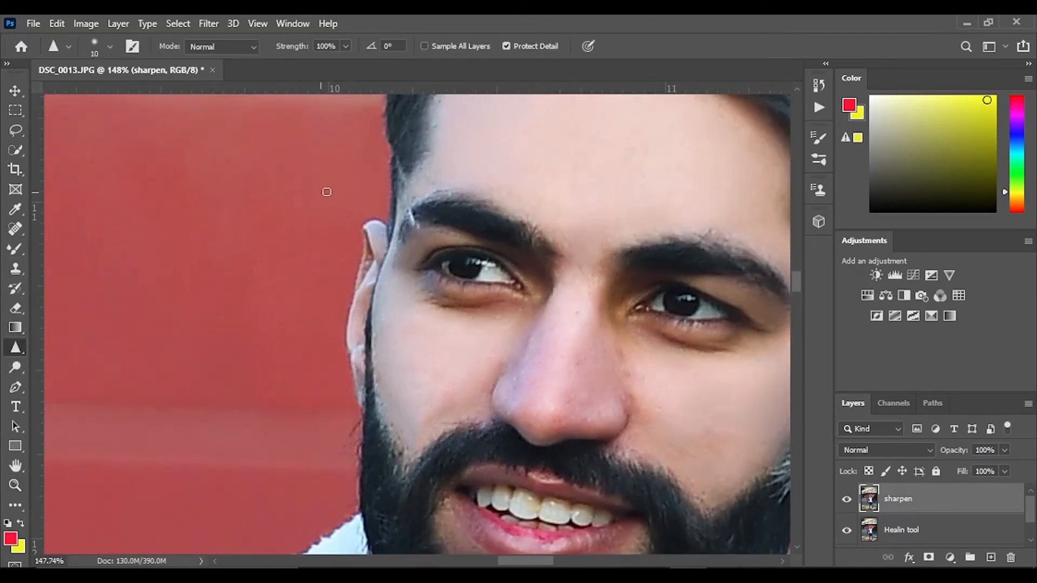
- Merge the sharpen layer down into the Healin tool layer, and make a duplicate of it named eyes
{"action": "right_click", "coordinate": [919, 509]}
{"action": "left_click", "coordinate": [826, 464]}
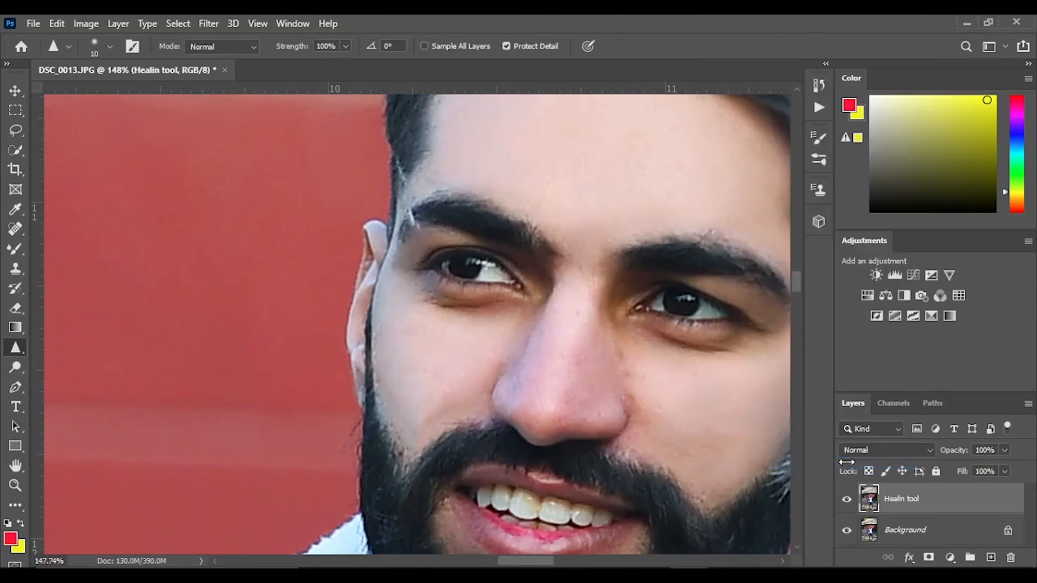
{"action": "key", "text": "ctrl+j"}
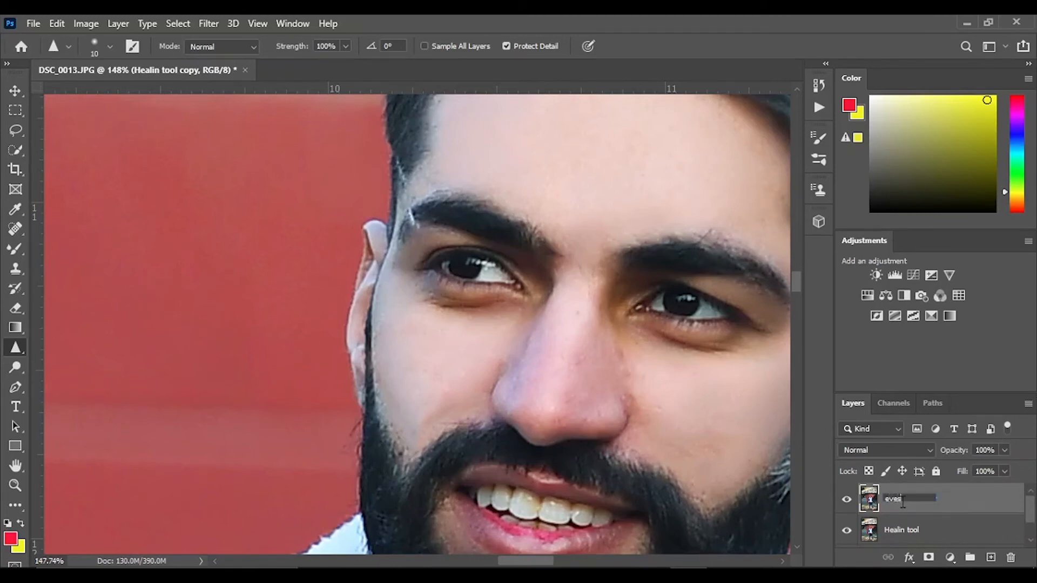
{"action": "key", "text": "Return"}
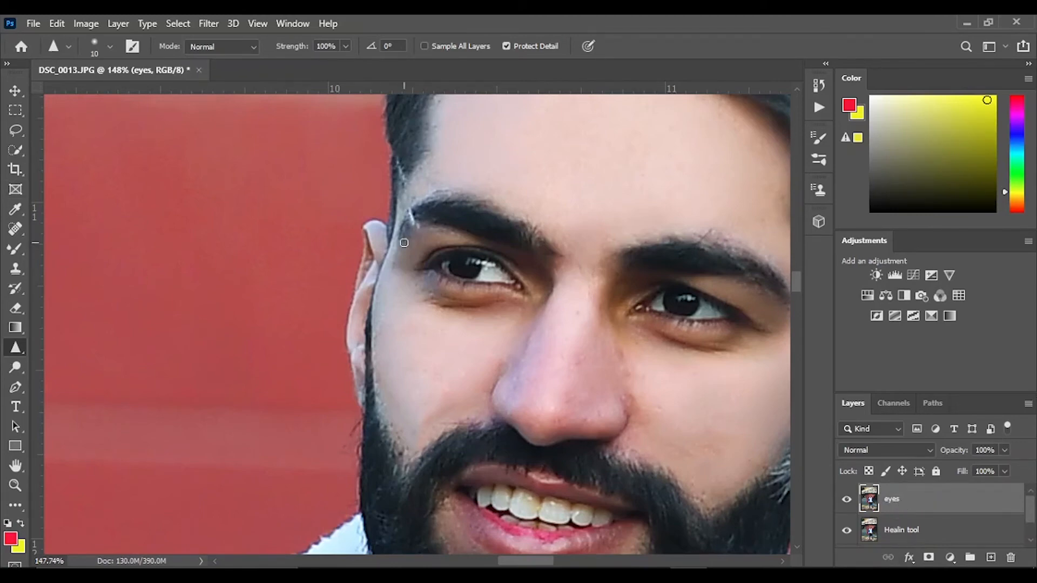
- Dodge the shadows of the eye nearest the ear at 100% exposure, reducing the brush size to 40
{"action": "left_click", "coordinate": [15, 485]}
{"action": "left_click_drag", "start_coordinate": [425, 253], "coordinate": [478, 281]}
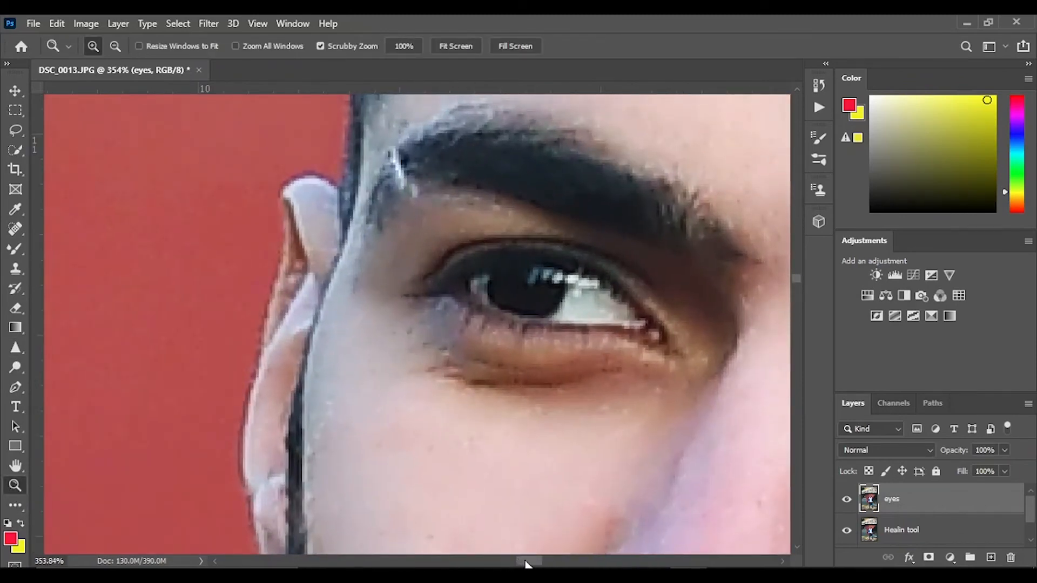
{"action": "left_click_drag", "start_coordinate": [527, 563], "coordinate": [528, 564]}
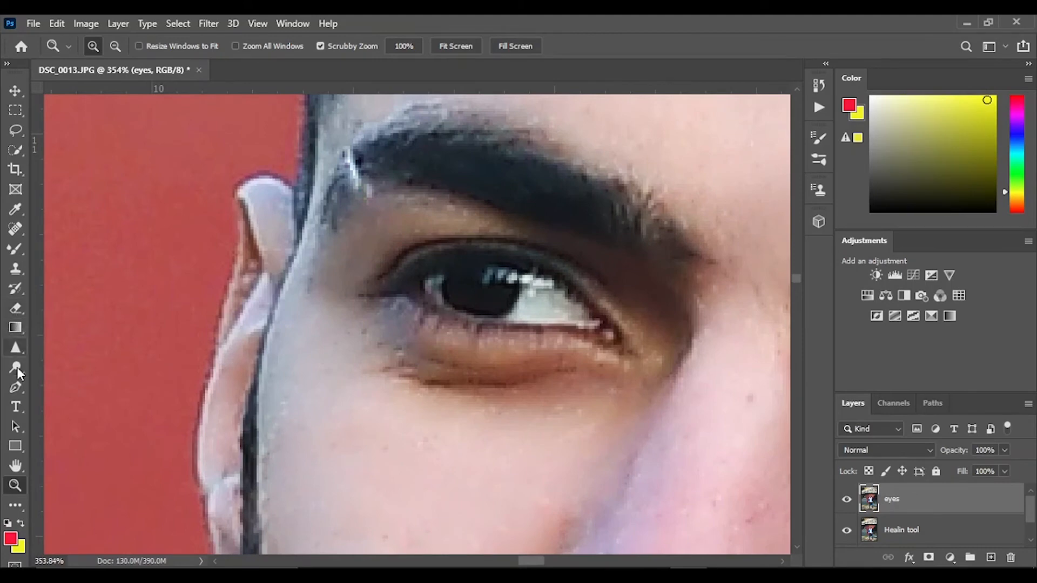
{"action": "left_click_drag", "start_coordinate": [16, 367], "coordinate": [44, 367]}
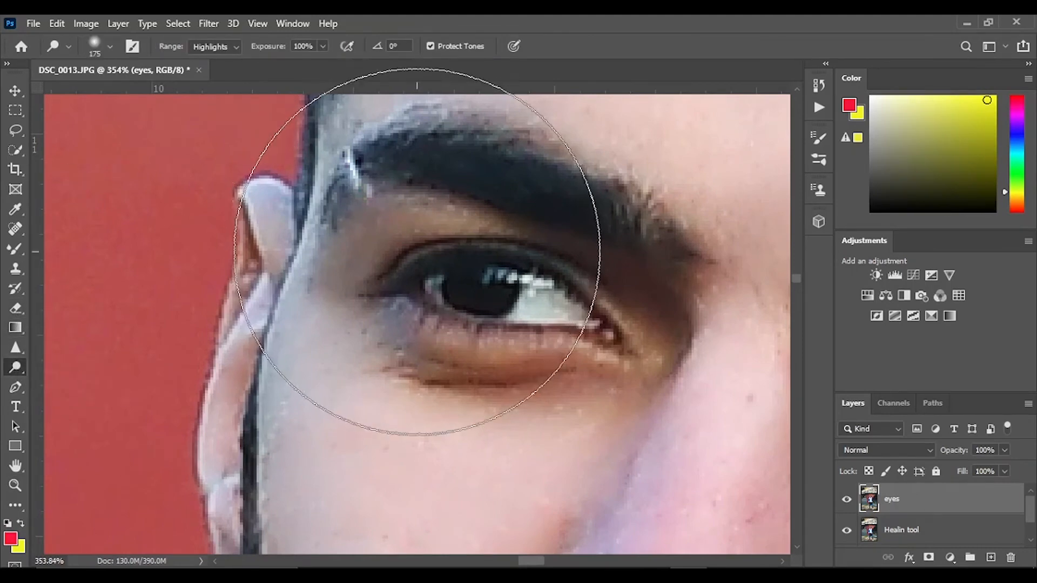
{"action": "key", "text": "bracketleft"}
{"action": "key", "text": "bracketleft"}
{"action": "key", "text": "bracketleft"}
{"action": "key", "text": "bracketleft"}
{"action": "key", "text": "bracketleft"}
{"action": "key", "text": "bracketleft"}
{"action": "key", "text": "bracketleft"}
{"action": "key", "text": "bracketleft"}
{"action": "key", "text": "bracketleft"}
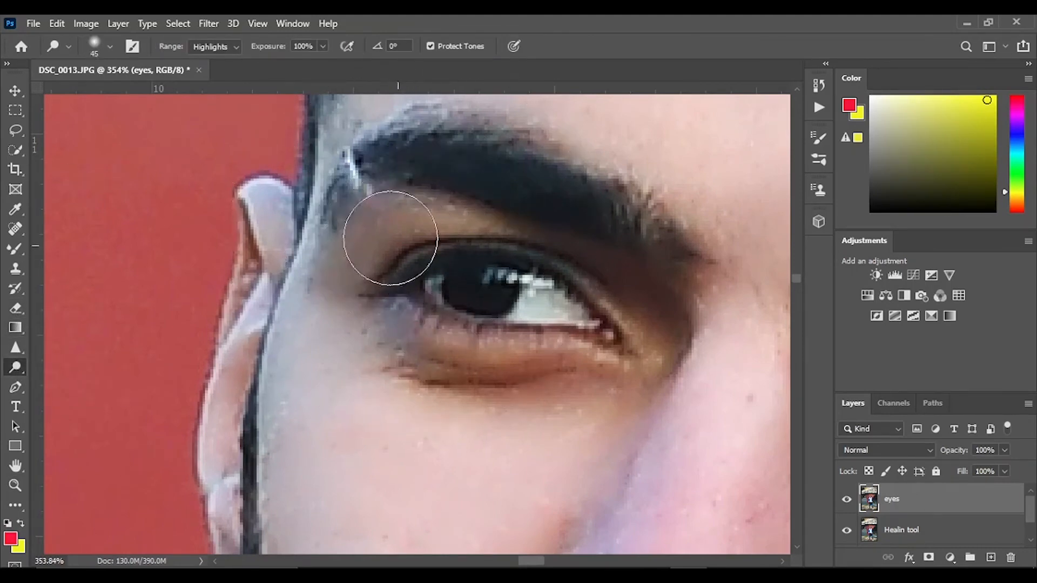
{"action": "left_click", "coordinate": [212, 46]}
{"action": "left_click", "coordinate": [203, 61]}
{"action": "key", "text": "bracketleft"}
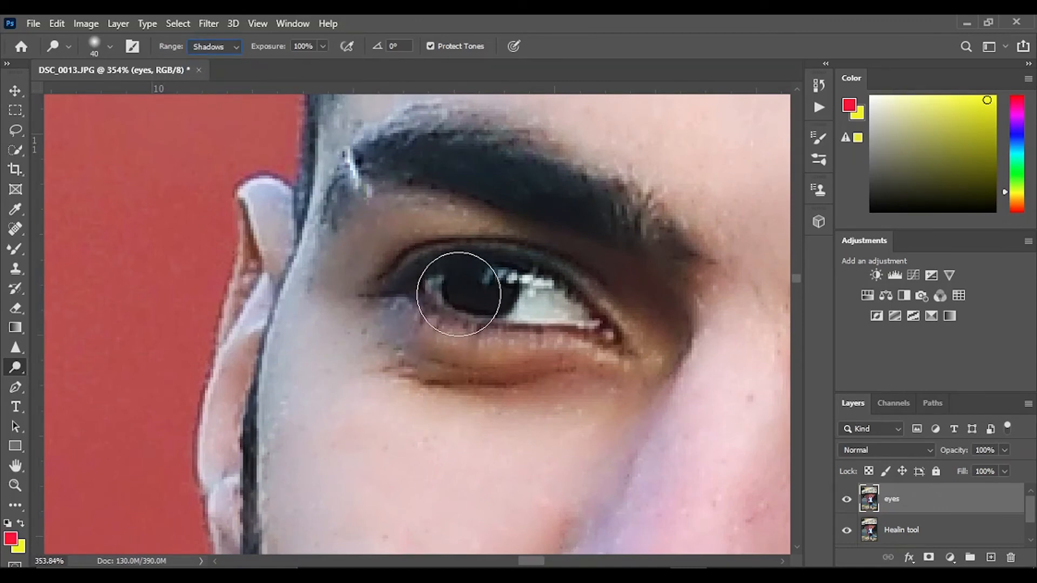
{"action": "left_click", "coordinate": [227, 47]}
{"action": "left_click", "coordinate": [213, 61]}
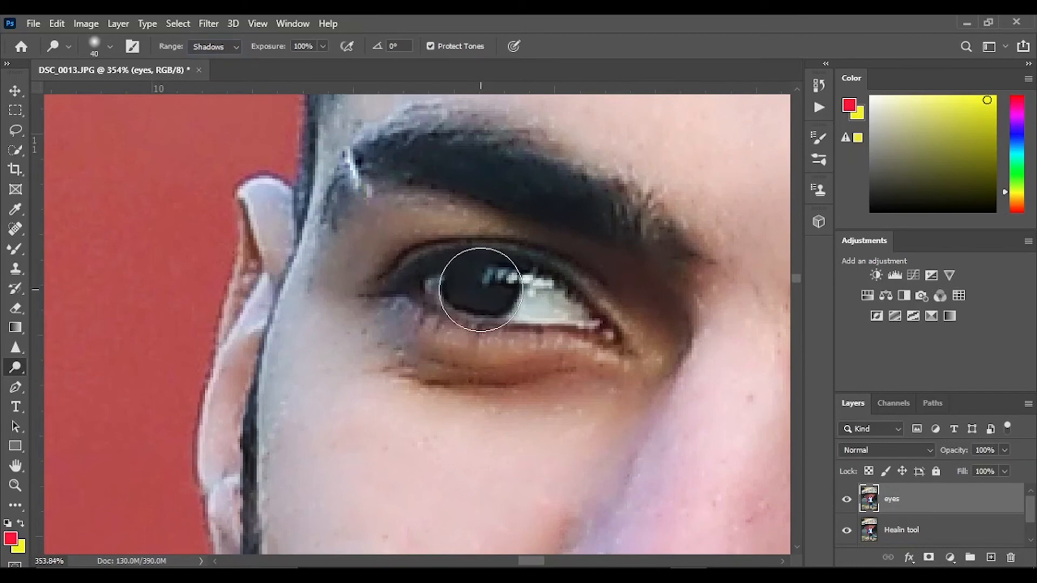
{"action": "left_click_drag", "start_coordinate": [478, 286], "coordinate": [469, 284]}
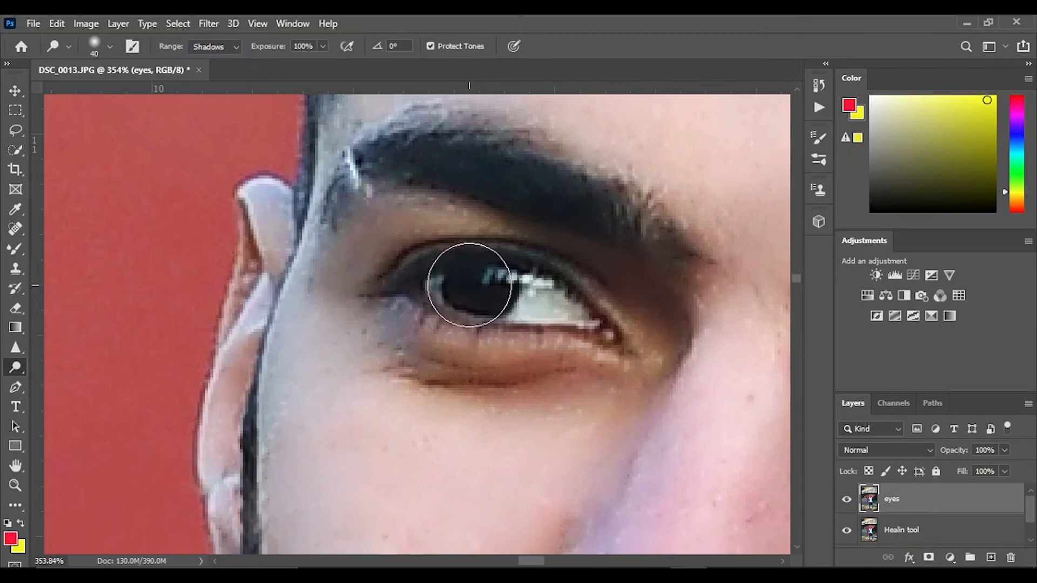
- Lighten the iris of the same eye with the Dodge tool at brush size 7, using the Highlights range
{"action": "key", "text": "bracketleft"}
{"action": "key", "text": "bracketleft"}
{"action": "key", "text": "bracketleft"}
{"action": "key", "text": "bracketleft"}
{"action": "key", "text": "bracketleft"}
{"action": "key", "text": "bracketleft"}
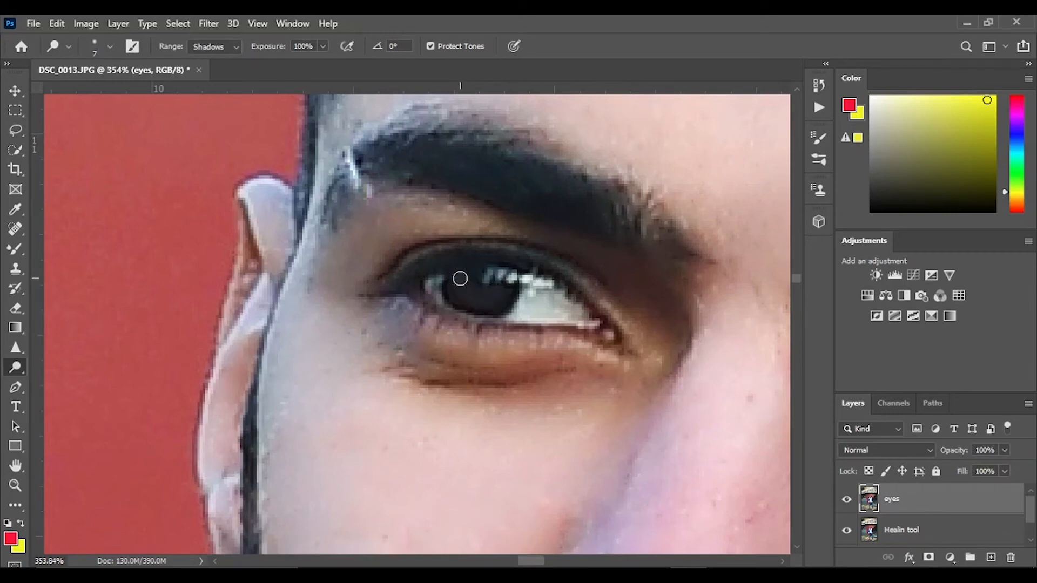
{"action": "left_click", "coordinate": [197, 45]}
{"action": "left_click", "coordinate": [204, 67]}
{"action": "left_click", "coordinate": [206, 49]}
{"action": "left_click", "coordinate": [213, 82]}
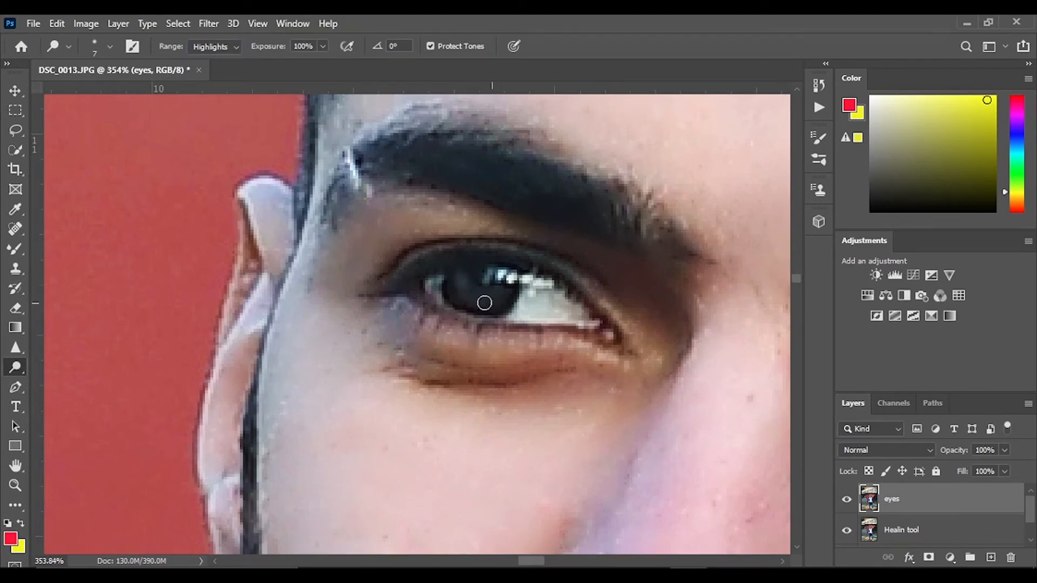
- Dodge the other eye at brush size 7, switching between the Shadows and Highlights ranges
{"action": "left_click_drag", "start_coordinate": [525, 558], "coordinate": [546, 562]}
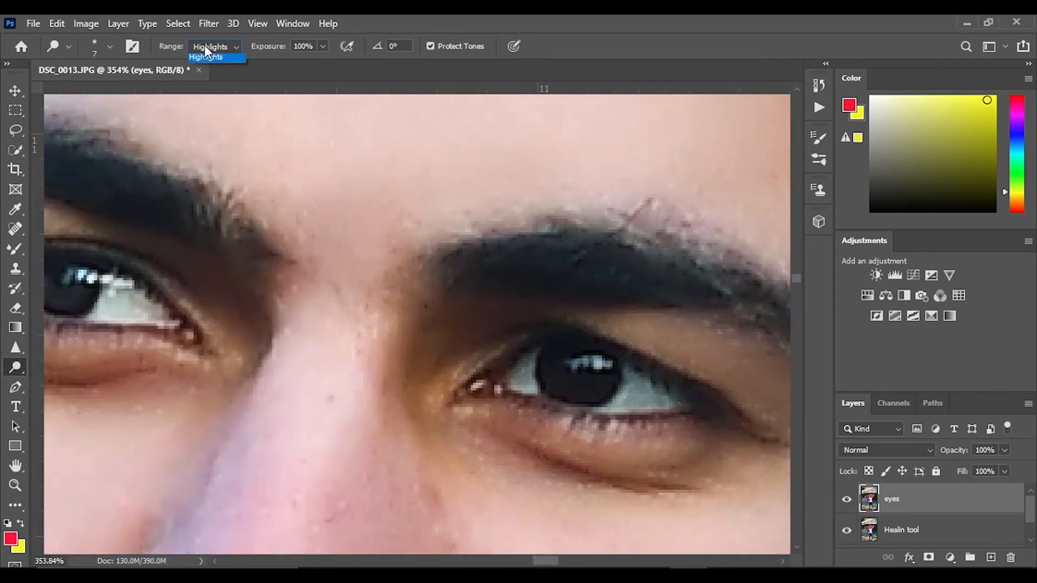
{"action": "left_click", "coordinate": [207, 57]}
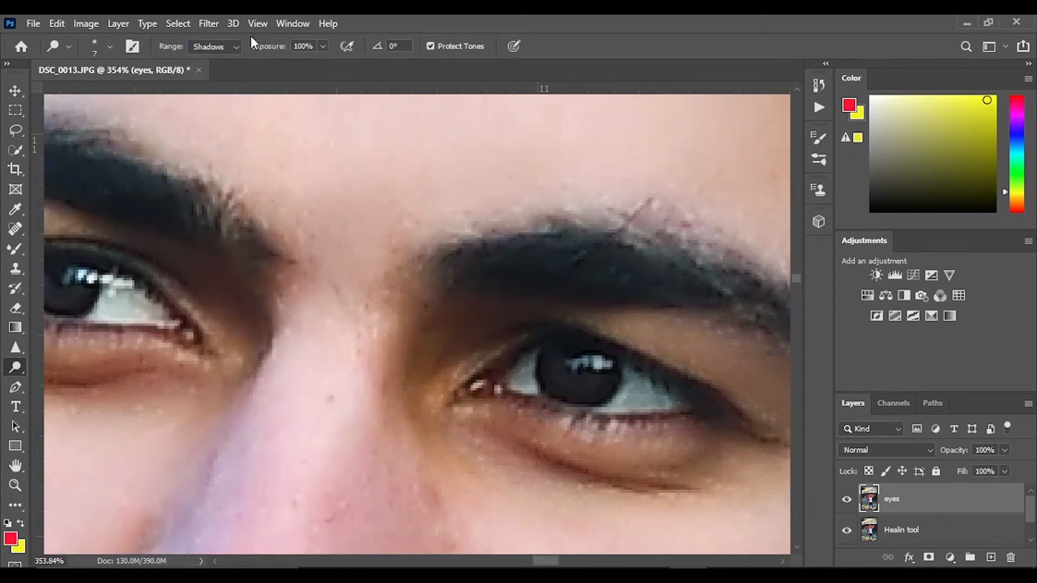
{"action": "left_click", "coordinate": [231, 46]}
{"action": "left_click", "coordinate": [208, 65]}
{"action": "left_click", "coordinate": [196, 47]}
{"action": "left_click", "coordinate": [207, 77]}
- Compare the face before and after the eye brightening by hiding and showing the eyes layer
{"action": "left_click", "coordinate": [15, 485]}
{"action": "left_click_drag", "start_coordinate": [375, 352], "coordinate": [253, 352]}
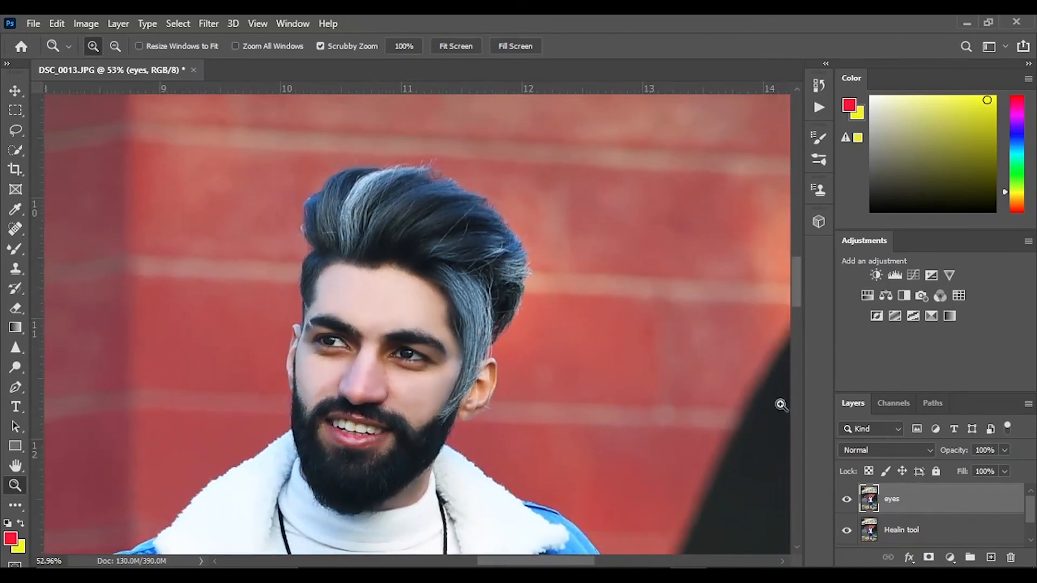
{"action": "left_click", "coordinate": [847, 499]}
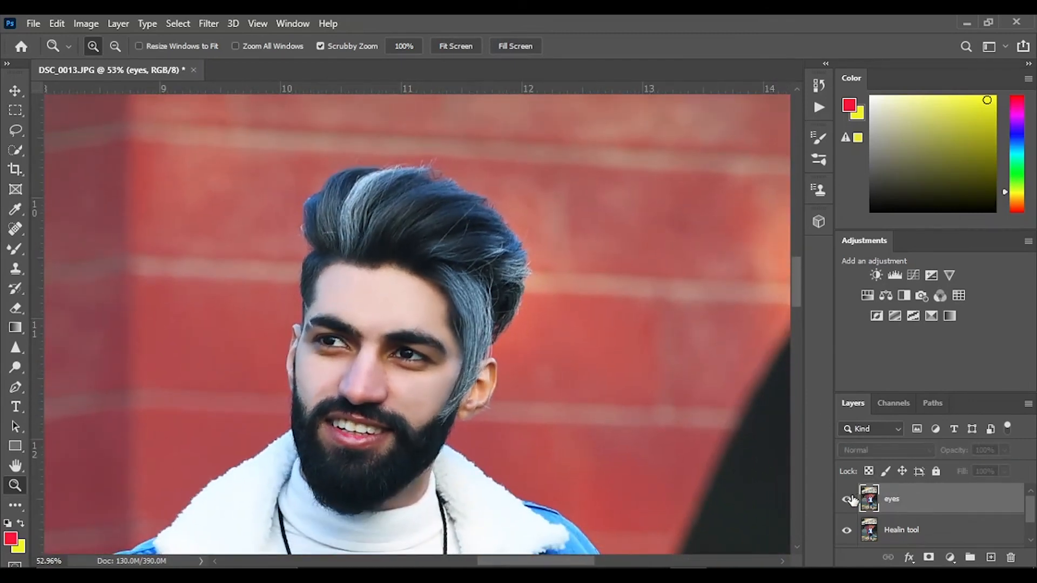
{"action": "left_click", "coordinate": [847, 499]}
{"action": "left_click_drag", "start_coordinate": [533, 310], "coordinate": [416, 303]}
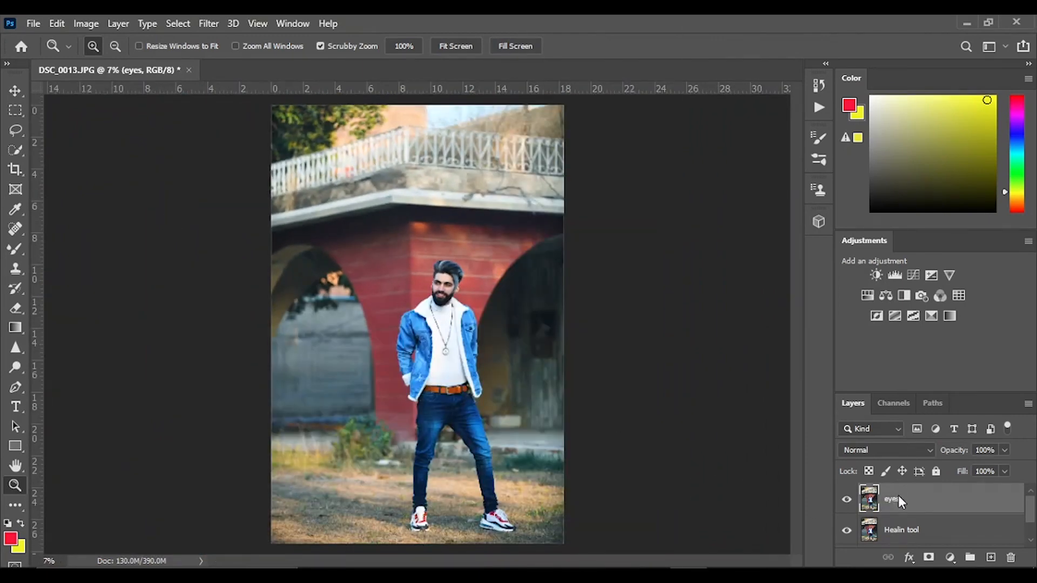
- Merge the eyes layer down into the Healin tool layer and duplicate the merged layer
{"action": "right_click", "coordinate": [900, 498]}
{"action": "left_click", "coordinate": [778, 465]}
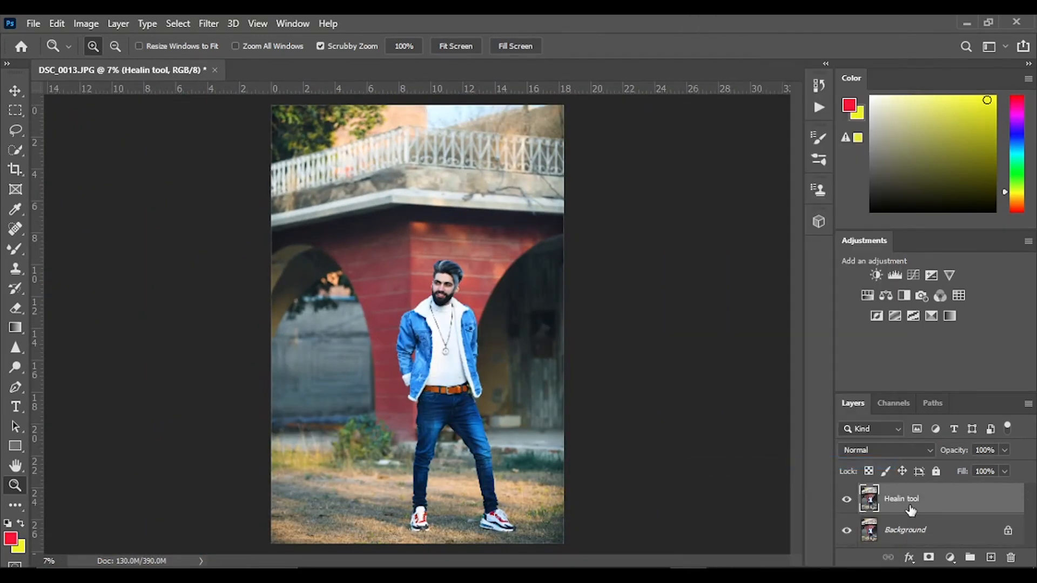
{"action": "key", "text": "ctrl+j"}
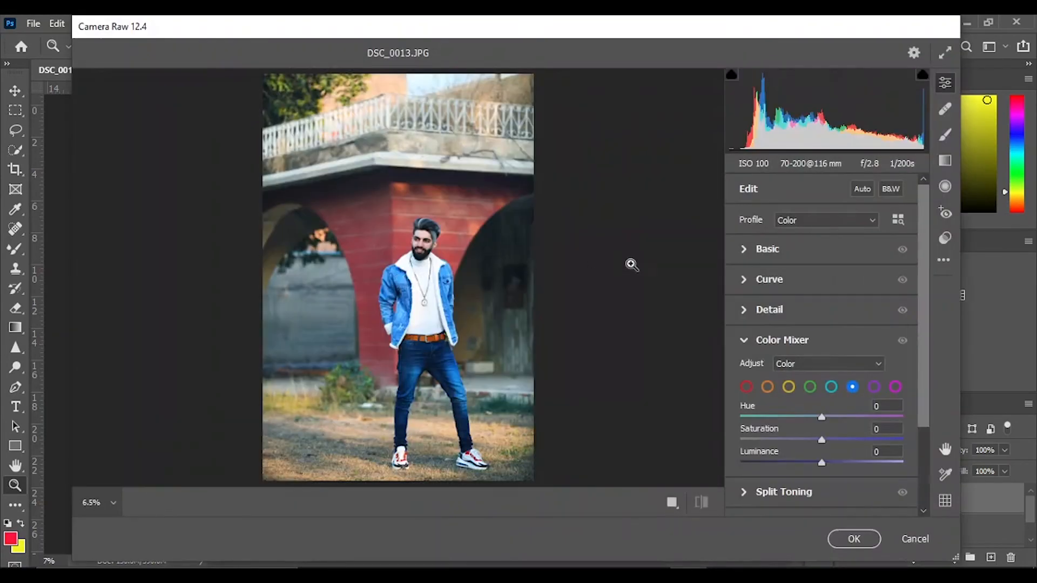
- In the Camera Raw filter, set Highlights to -24, Shadows to +23, Whites to -31 and Vibrance to +2
{"action": "left_click", "coordinate": [746, 249]}
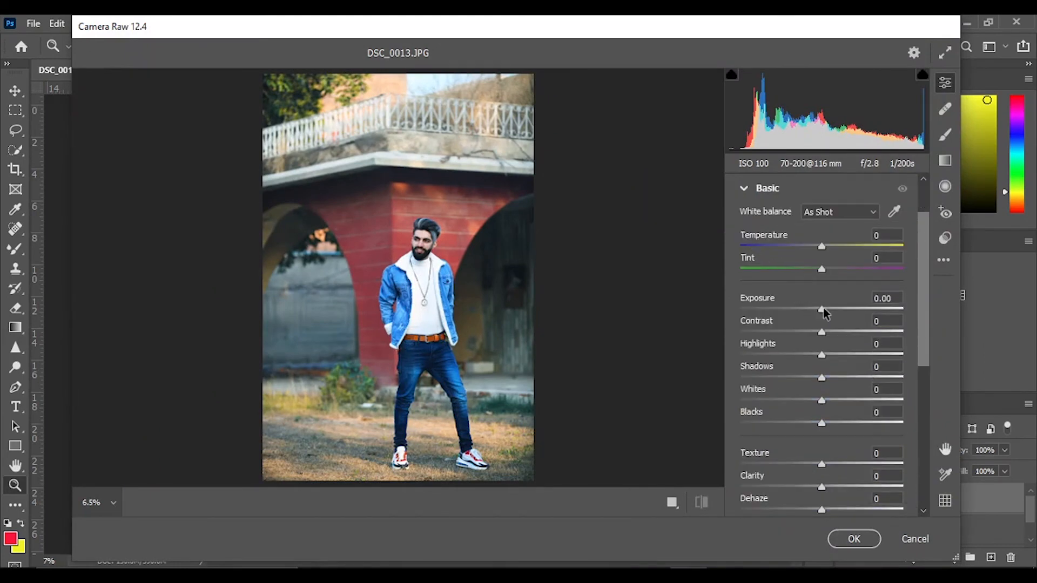
{"action": "left_click_drag", "start_coordinate": [824, 312], "coordinate": [799, 364]}
{"action": "scroll", "coordinate": [818, 318], "scroll_direction": "down", "scroll_amount": 1}
{"action": "scroll", "coordinate": [803, 366], "scroll_direction": "down", "scroll_amount": 4}
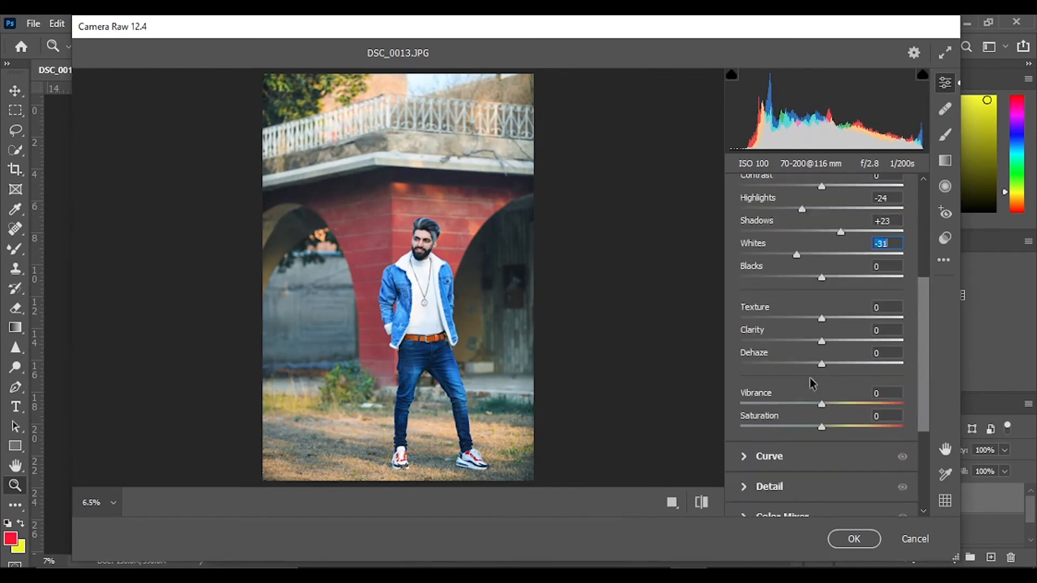
{"action": "mouse_move", "coordinate": [822, 406]}
{"action": "left_mouse_down"}
{"action": "mouse_move", "coordinate": [838, 408]}
{"action": "mouse_move", "coordinate": [823, 405]}
{"action": "left_mouse_up"}
- Set the greens' saturation to +100 in the Color Mixer and try their hue at -100
{"action": "scroll", "coordinate": [821, 399], "scroll_direction": "down", "scroll_amount": 5}
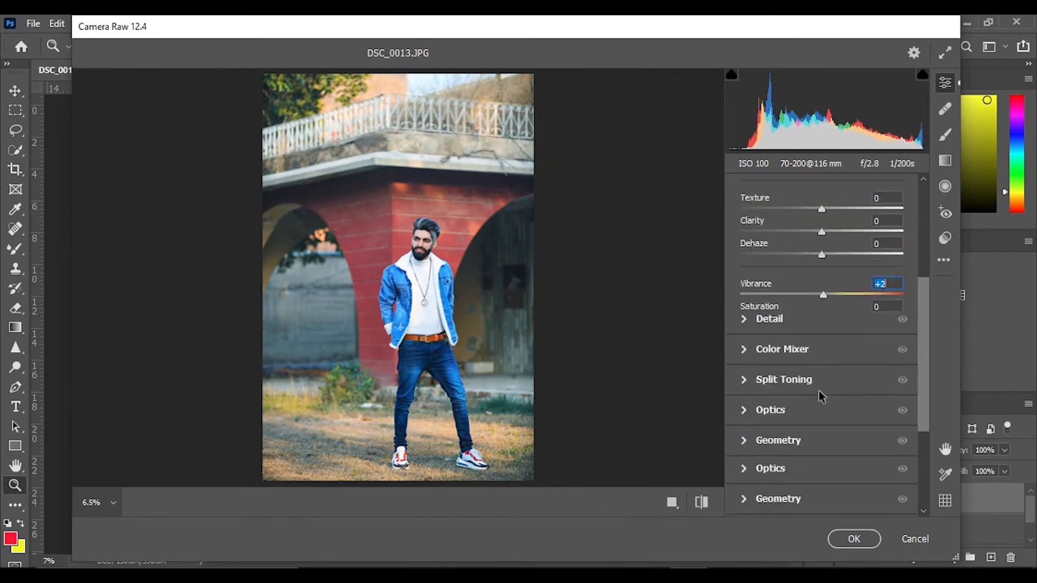
{"action": "left_click", "coordinate": [747, 354]}
{"action": "scroll", "coordinate": [756, 346], "scroll_direction": "down", "scroll_amount": 2}
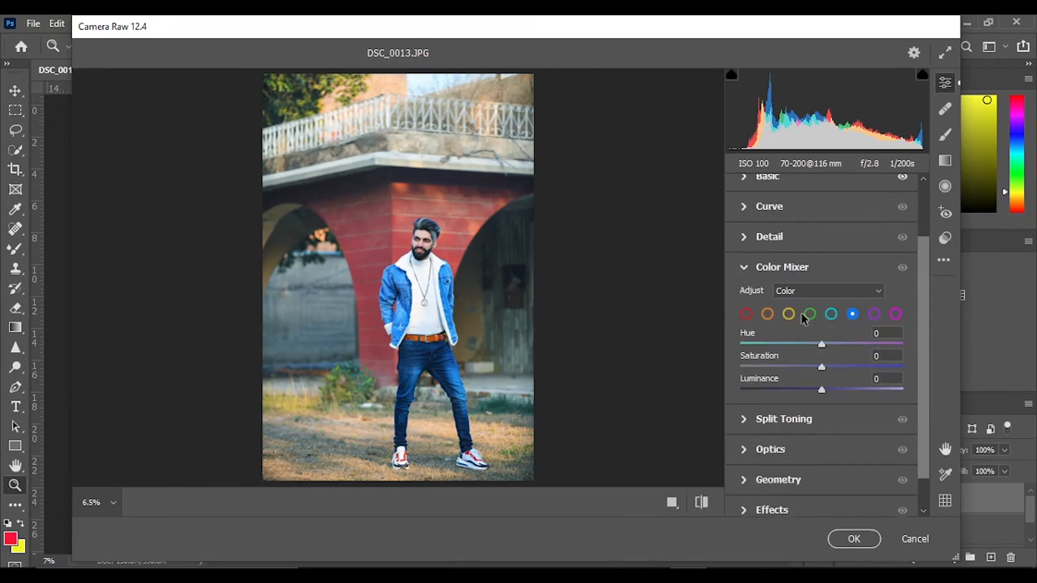
{"action": "left_click", "coordinate": [810, 314]}
{"action": "left_click_drag", "start_coordinate": [822, 367], "coordinate": [921, 364]}
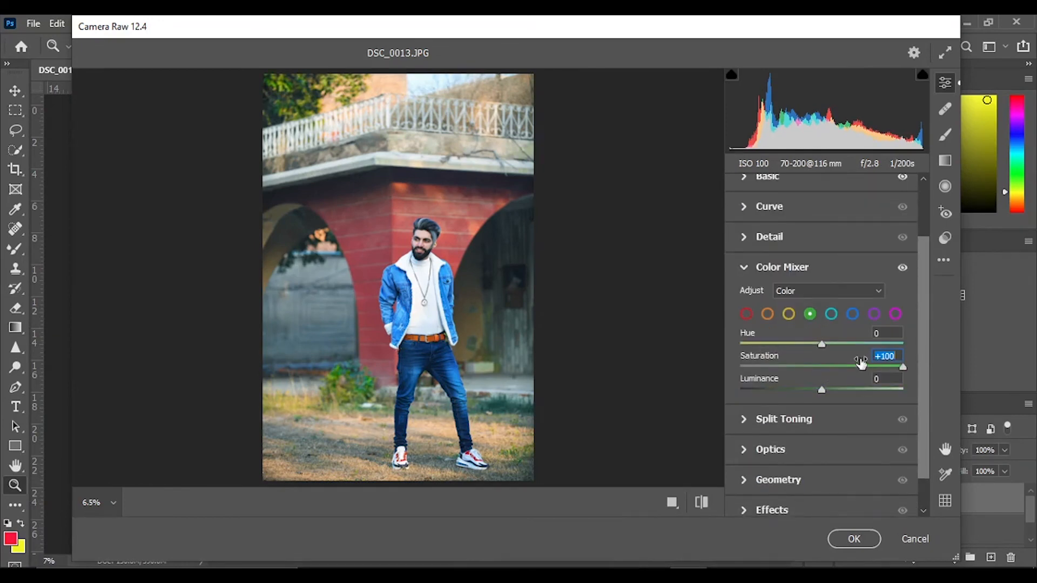
{"action": "left_click_drag", "start_coordinate": [821, 344], "coordinate": [703, 364]}
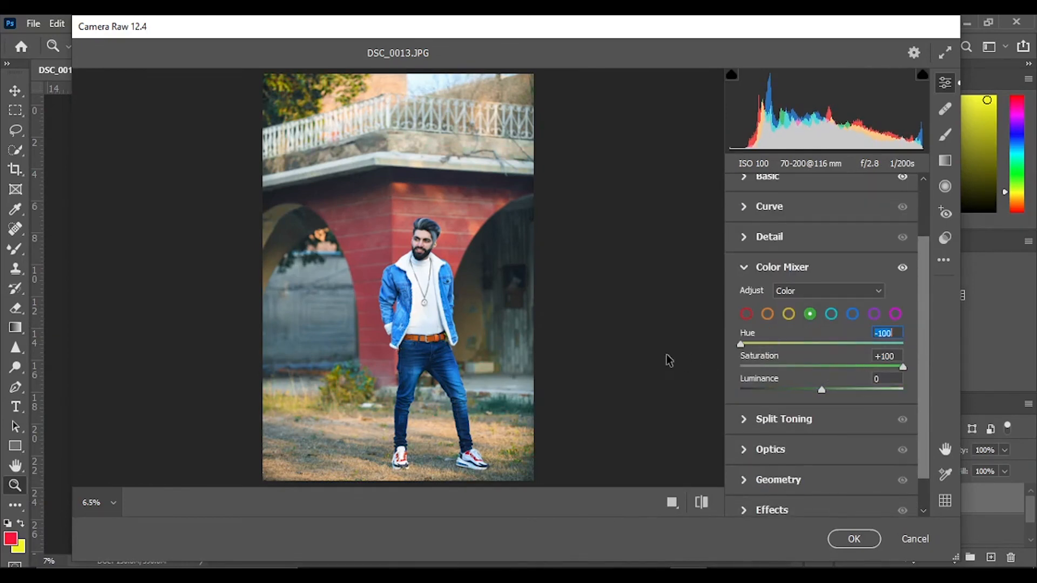
- Adjust the yellows in the Color Mixer, and set the blues to Hue -17, Saturation -14 and Luminance +12
{"action": "left_click", "coordinate": [788, 313]}
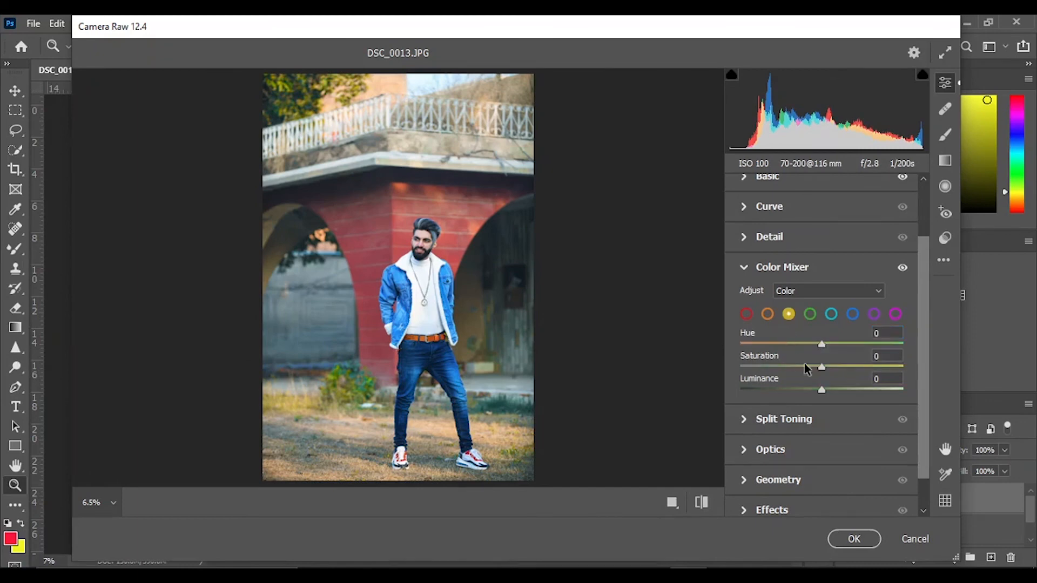
{"action": "left_click_drag", "start_coordinate": [821, 368], "coordinate": [809, 346]}
{"action": "left_click", "coordinate": [767, 315]}
{"action": "left_click", "coordinate": [852, 314]}
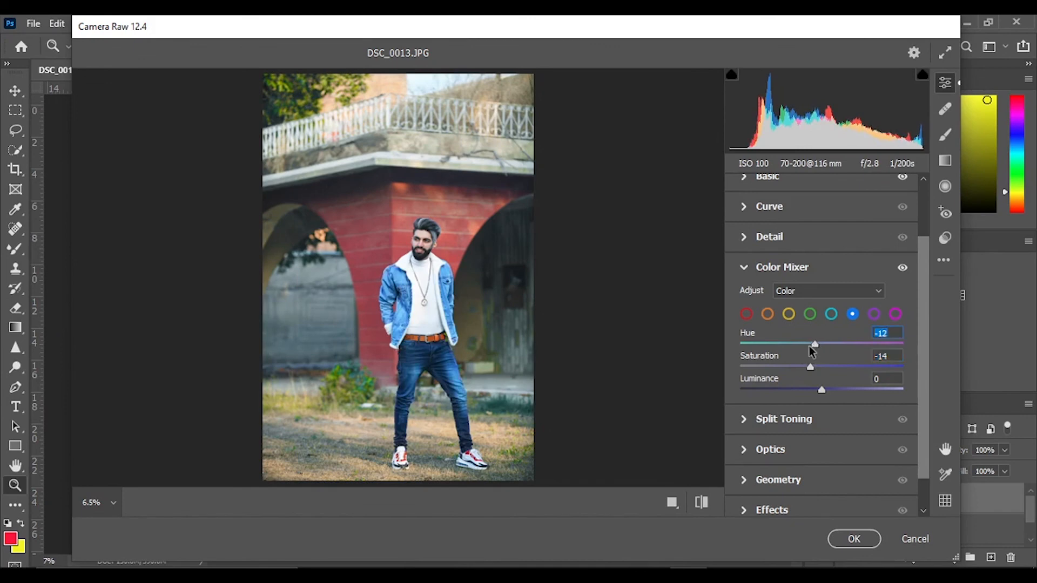
{"action": "left_click_drag", "start_coordinate": [821, 389], "coordinate": [832, 391]}
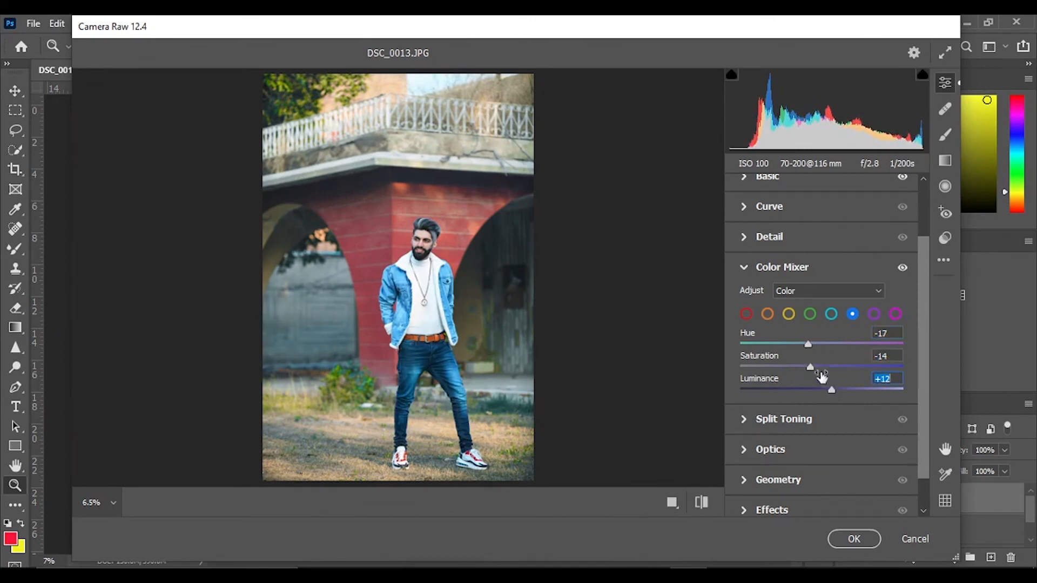
- Set the Split Toning highlights to Hue 98 and Saturation 2, and apply the Camera Raw filter
{"action": "scroll", "coordinate": [872, 331], "scroll_direction": "down", "scroll_amount": 1}
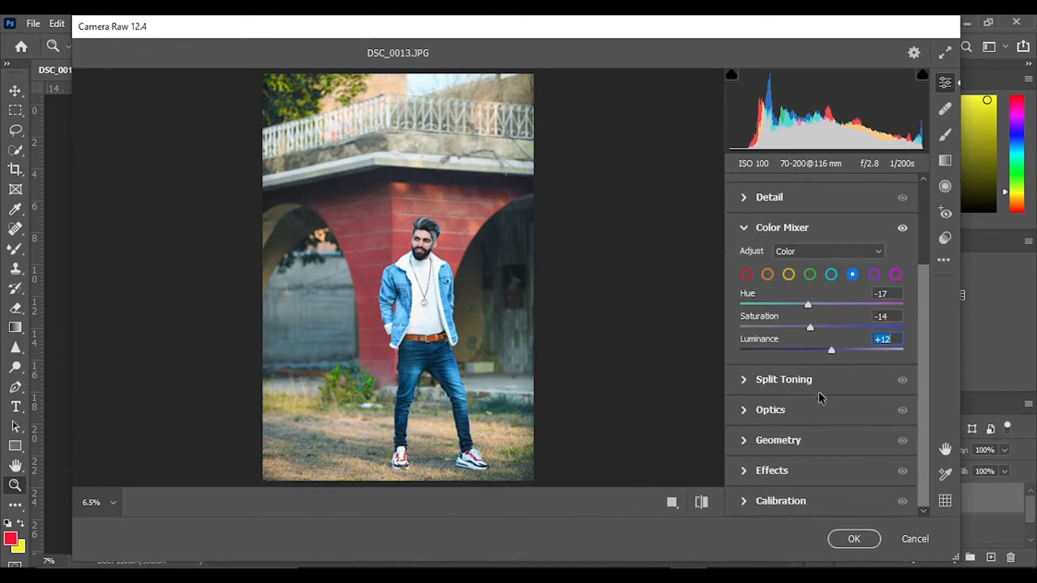
{"action": "left_click", "coordinate": [741, 390]}
{"action": "scroll", "coordinate": [744, 379], "scroll_direction": "down", "scroll_amount": 1}
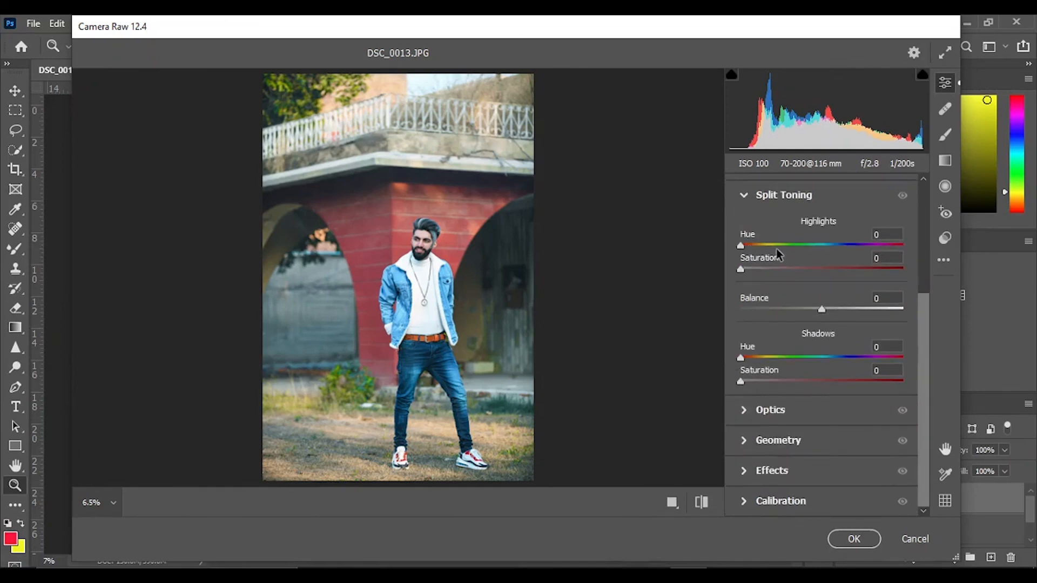
{"action": "left_click_drag", "start_coordinate": [776, 246], "coordinate": [748, 270]}
{"action": "left_click_drag", "start_coordinate": [824, 250], "coordinate": [837, 246]}
{"action": "left_click_drag", "start_coordinate": [748, 270], "coordinate": [779, 249]}
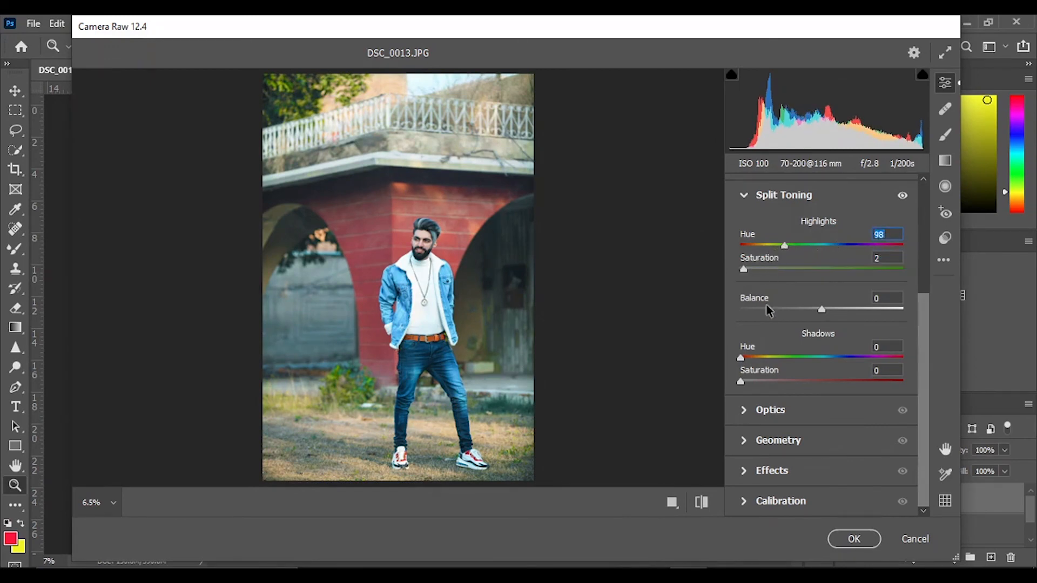
{"action": "left_click", "coordinate": [856, 538]}
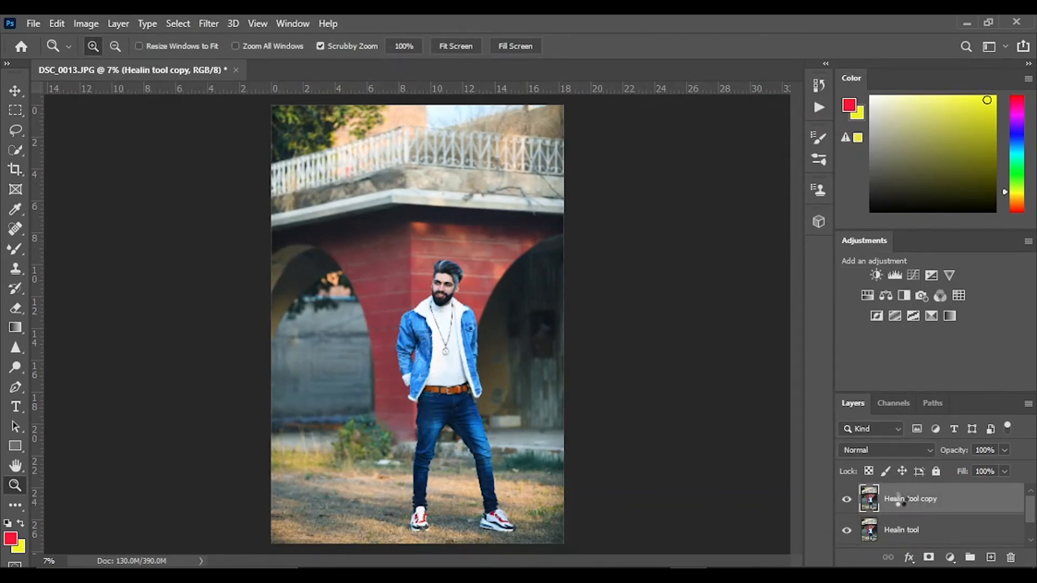
- Merge the Healin tool copy down into the Healin tool layer, and compare it with the original by hiding and showing it
{"action": "right_click", "coordinate": [899, 501]}
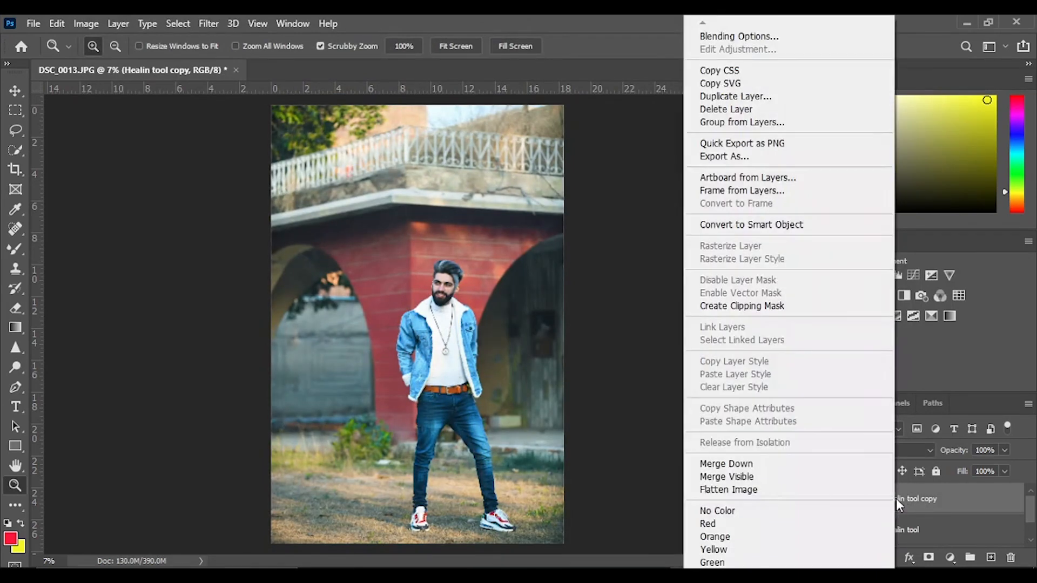
{"action": "left_click", "coordinate": [767, 464]}
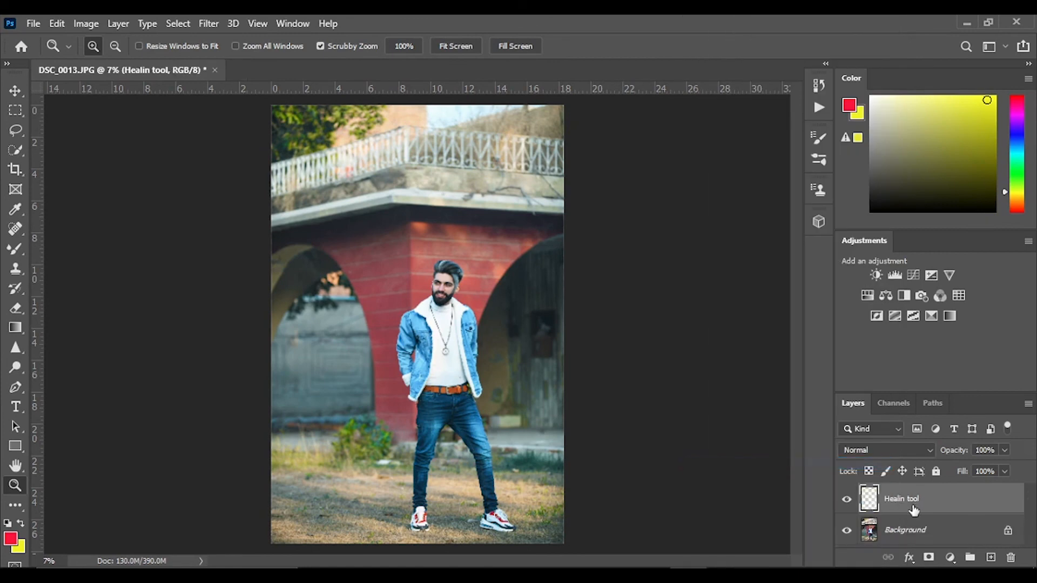
{"action": "left_click", "coordinate": [851, 501]}
{"action": "left_click", "coordinate": [851, 501]}
{"action": "left_click", "coordinate": [847, 500]}
{"action": "left_click", "coordinate": [848, 499]}
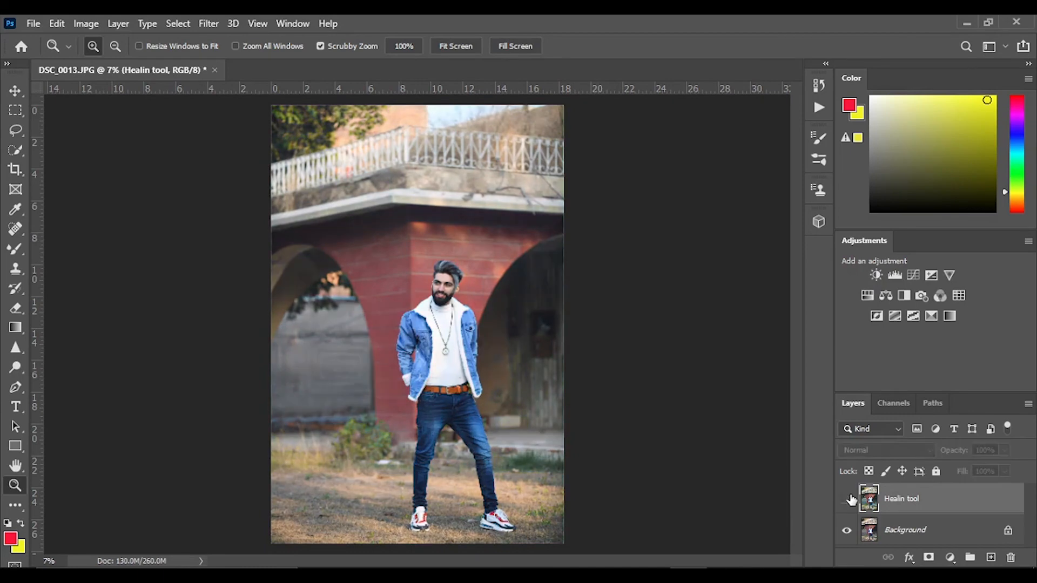
{"action": "left_click", "coordinate": [847, 500]}
{"action": "left_click", "coordinate": [851, 501]}
{"action": "left_click", "coordinate": [851, 501]}
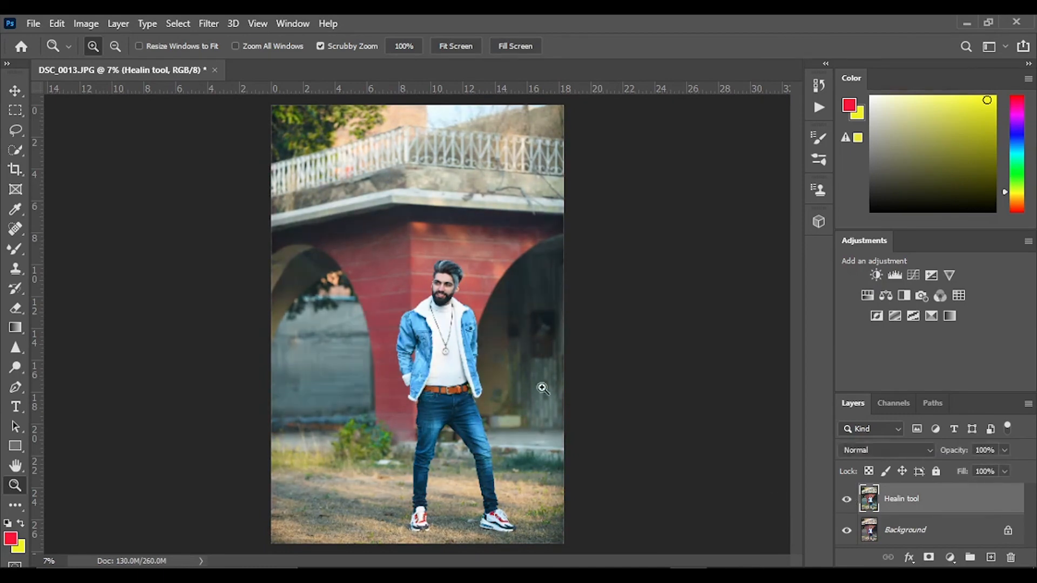
- Compare the retouched subject with the original up close by hiding and showing the Healin tool layer
{"action": "mouse_move", "coordinate": [438, 280]}
{"action": "left_mouse_down"}
{"action": "mouse_move", "coordinate": [514, 331]}
{"action": "mouse_move", "coordinate": [489, 337]}
{"action": "left_mouse_up"}
{"action": "scroll", "coordinate": [666, 419], "scroll_direction": "up", "scroll_amount": 4}
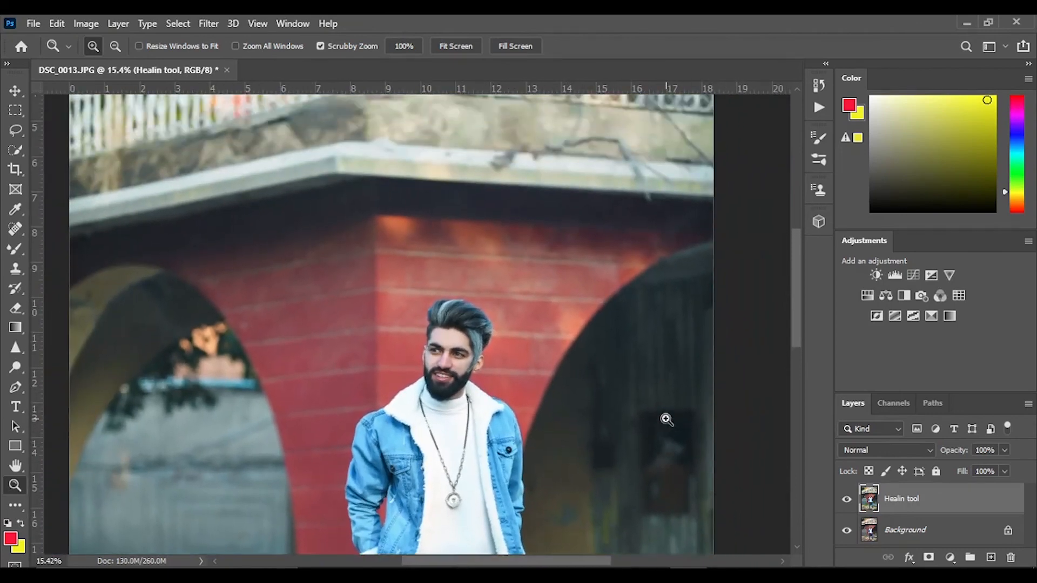
{"action": "left_click_drag", "start_coordinate": [666, 420], "coordinate": [649, 415]}
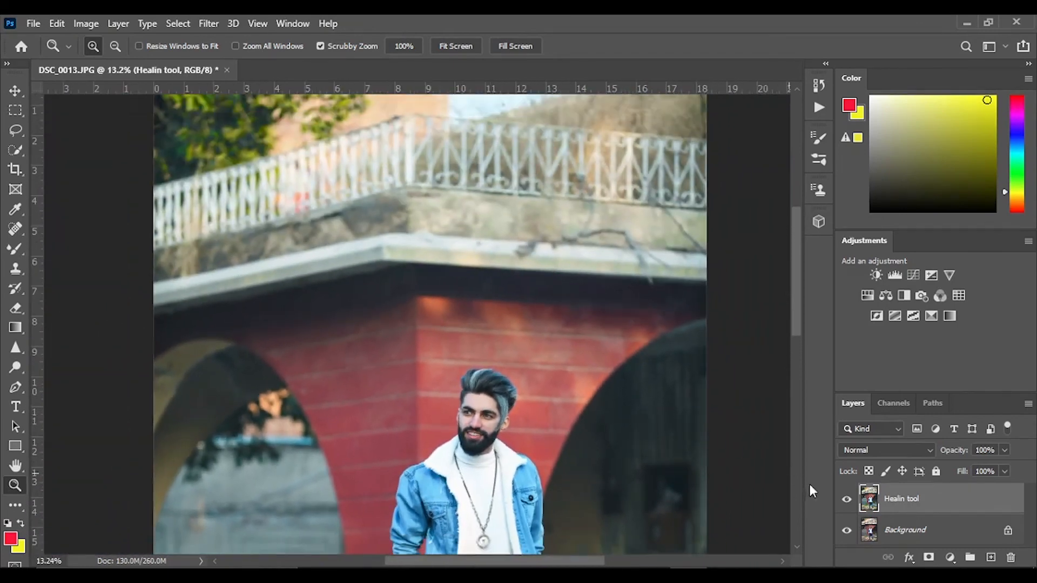
{"action": "left_click", "coordinate": [847, 500]}
{"action": "left_click", "coordinate": [847, 501]}
{"action": "left_click", "coordinate": [846, 502]}
{"action": "left_click", "coordinate": [845, 501]}
{"action": "left_click_drag", "start_coordinate": [567, 417], "coordinate": [535, 409]}
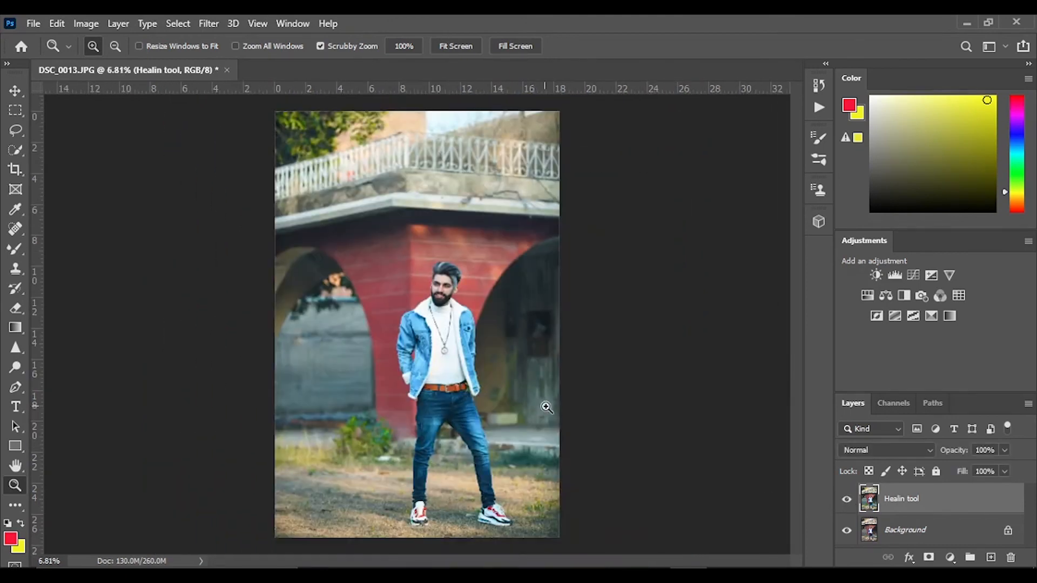